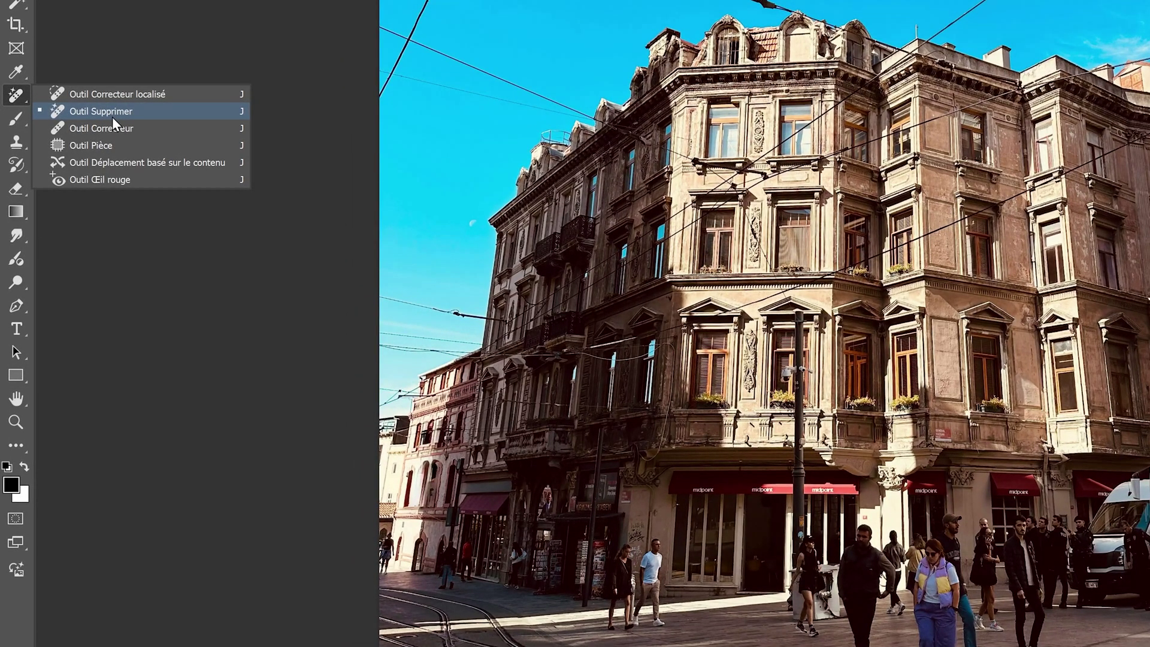
# Step: Activate the Remove tool, frame the upper building and sky, and check the distraction detection options
pyautogui.click(113, 111)
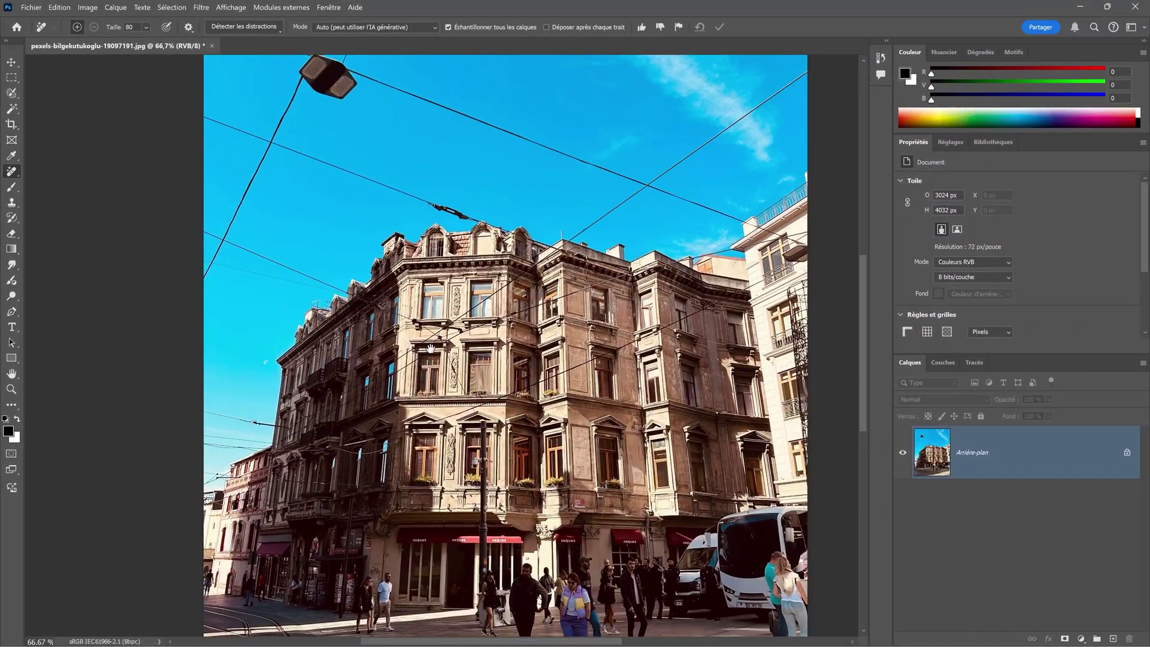
pyautogui.hotkey('ctrl', '-')
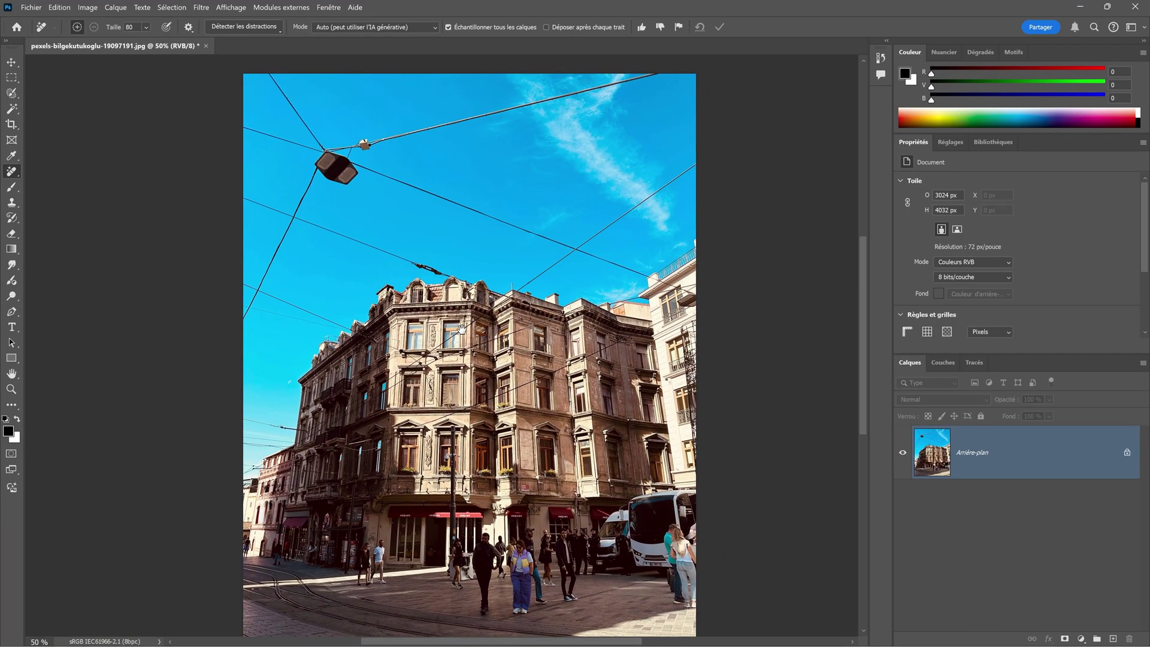
pyautogui.moveTo(462, 328); pyautogui.dragTo(425, 301)
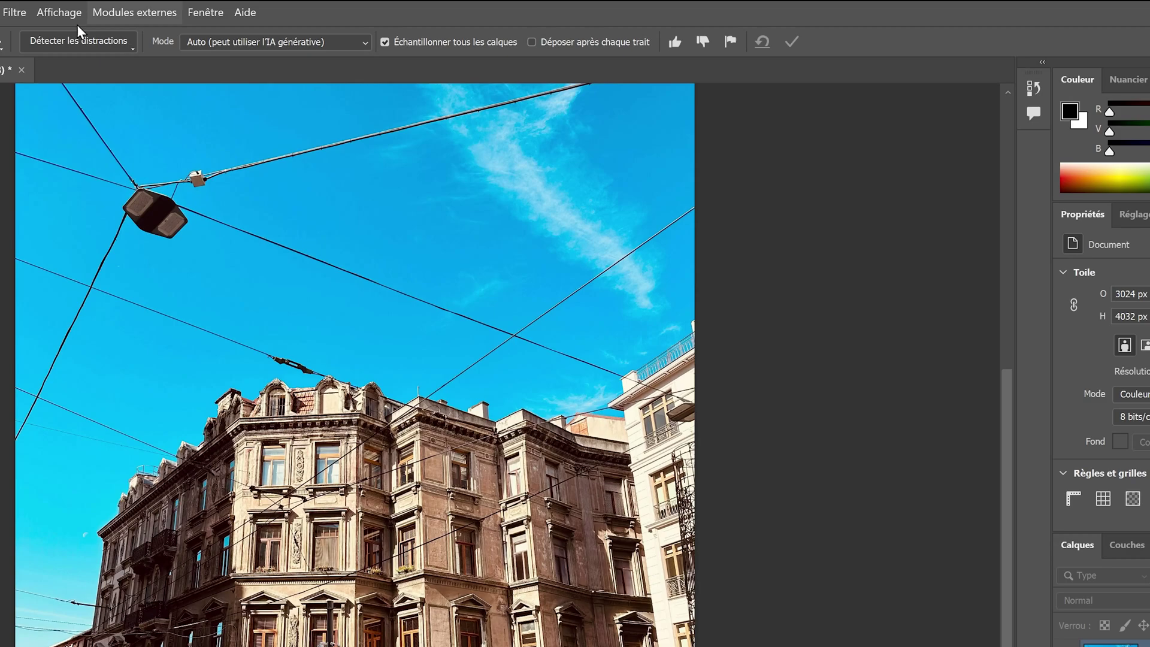
pyautogui.click(66, 40)
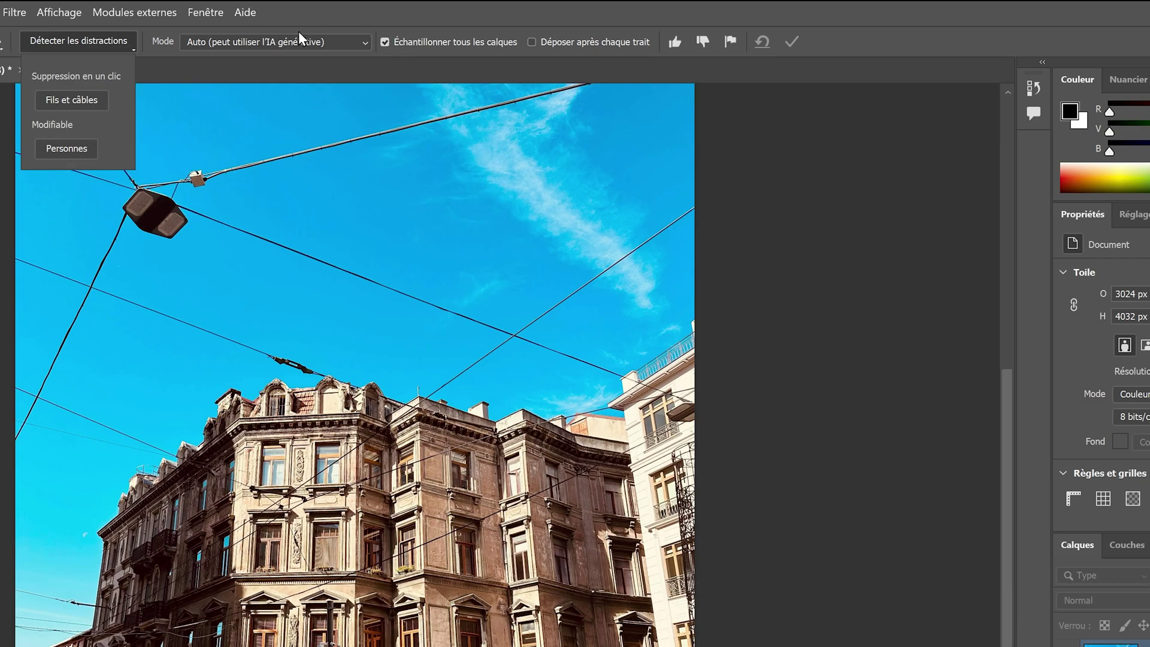
pyautogui.click(329, 4)
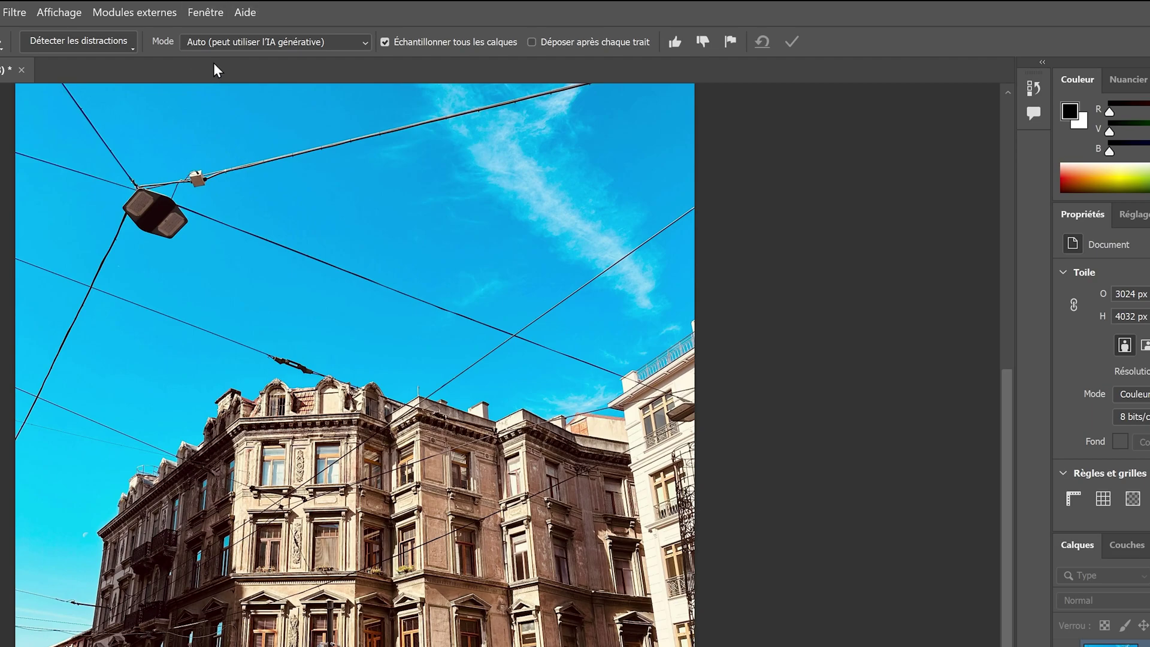
# Step: Set the Remove tool's mode to "IA générative désactivée"
pyautogui.click(277, 43)
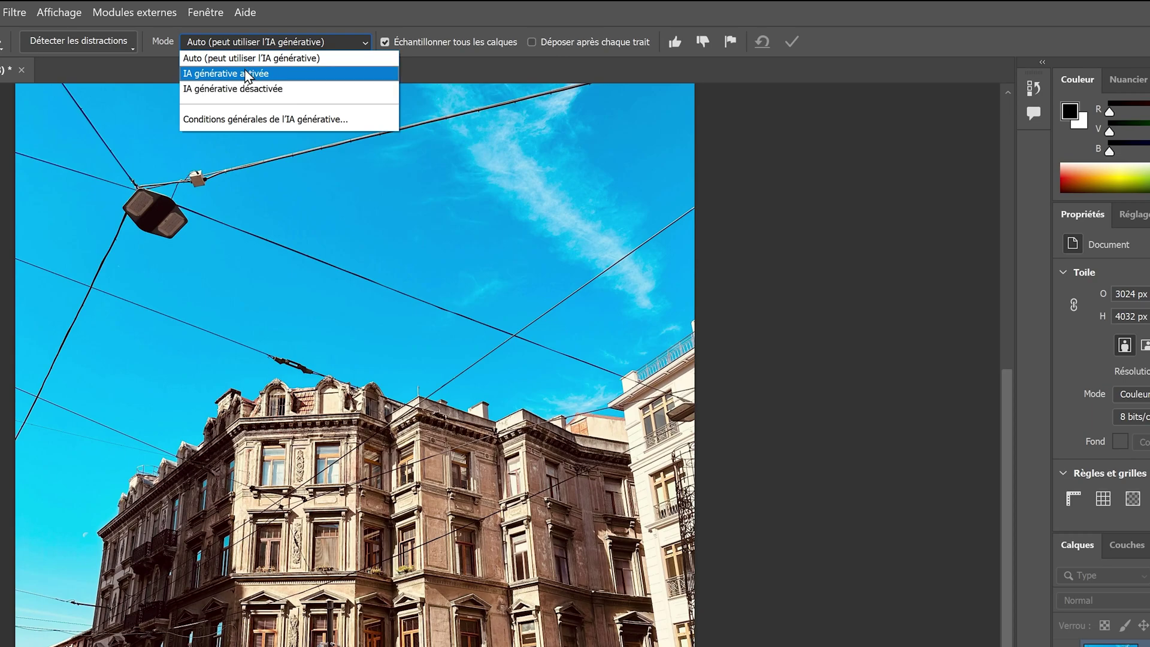
pyautogui.click(211, 94)
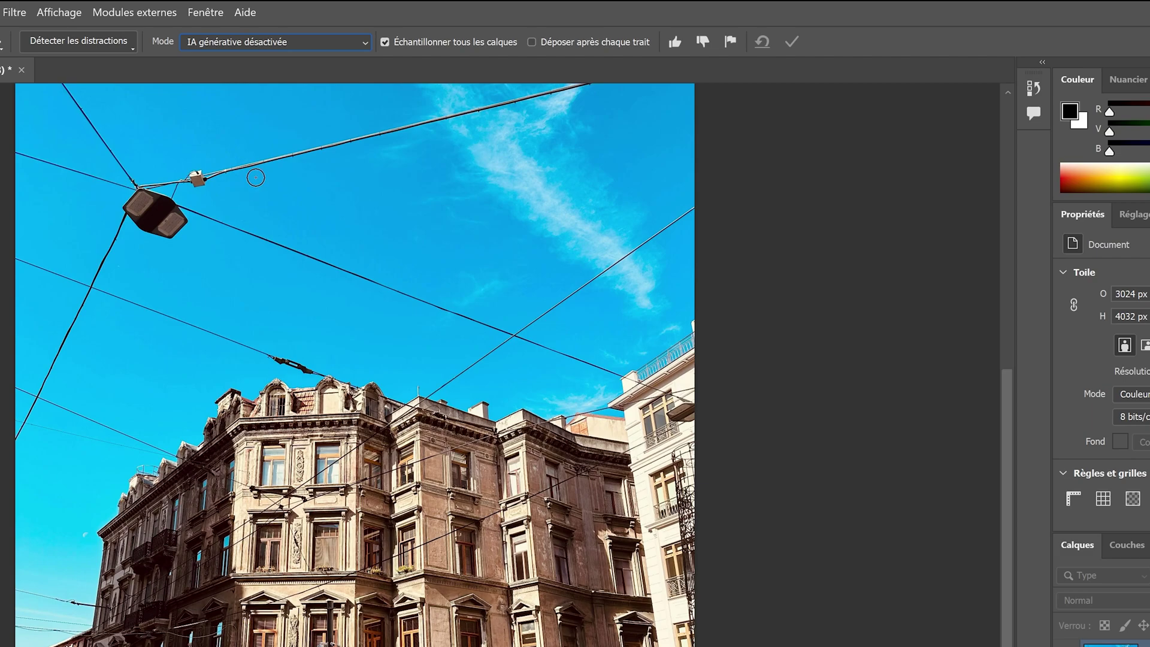
pyautogui.click(211, 42)
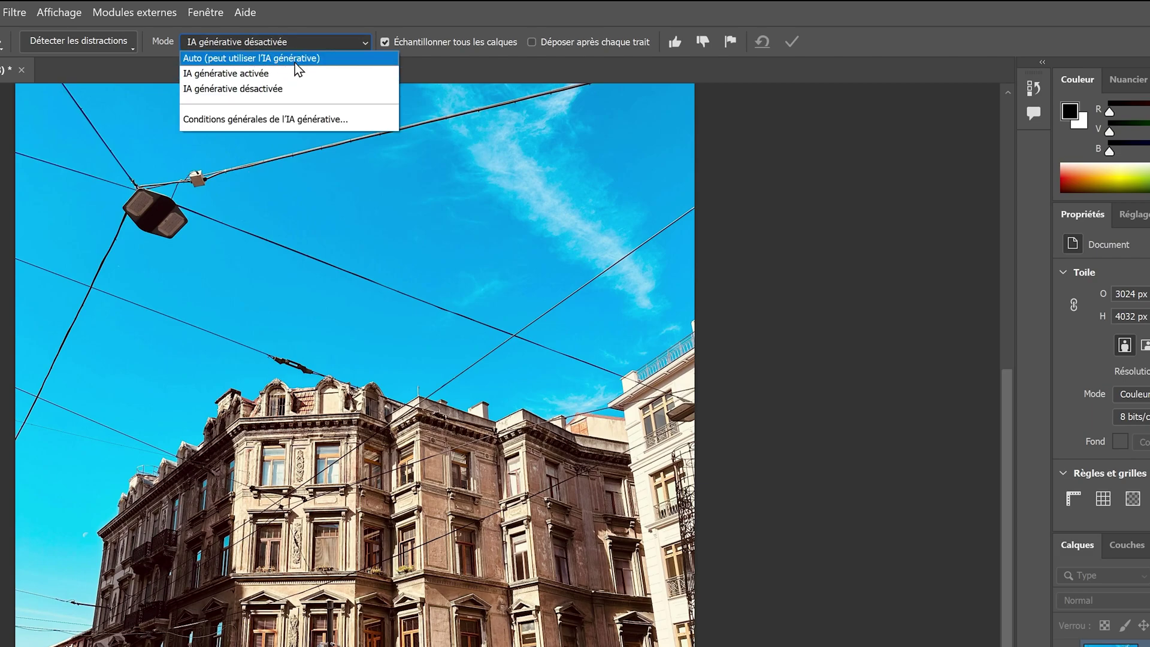
pyautogui.click(190, 93)
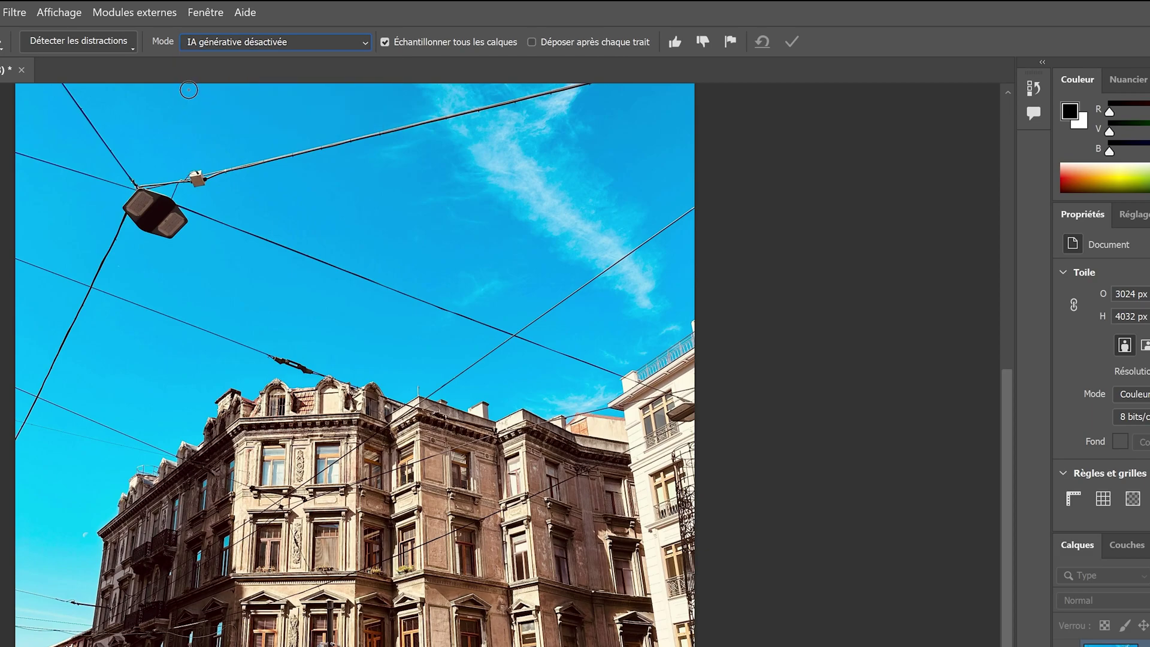
# Step: Automatically detect and remove the wires and cables across the whole photo
pyautogui.click(80, 42)
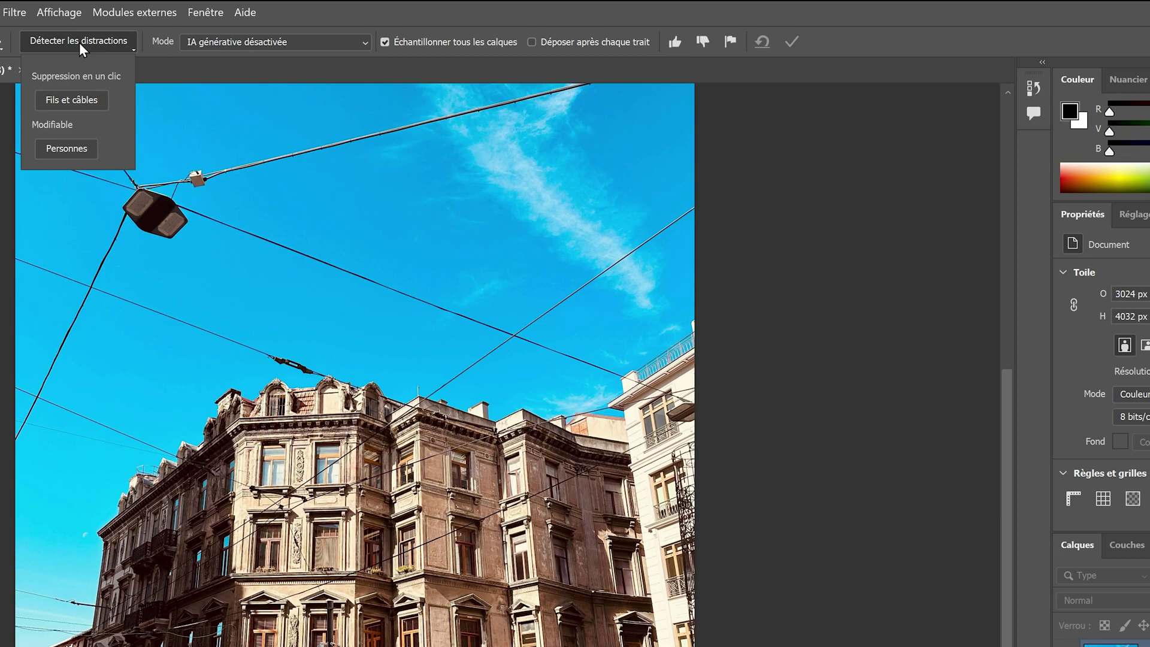
pyautogui.click(66, 103)
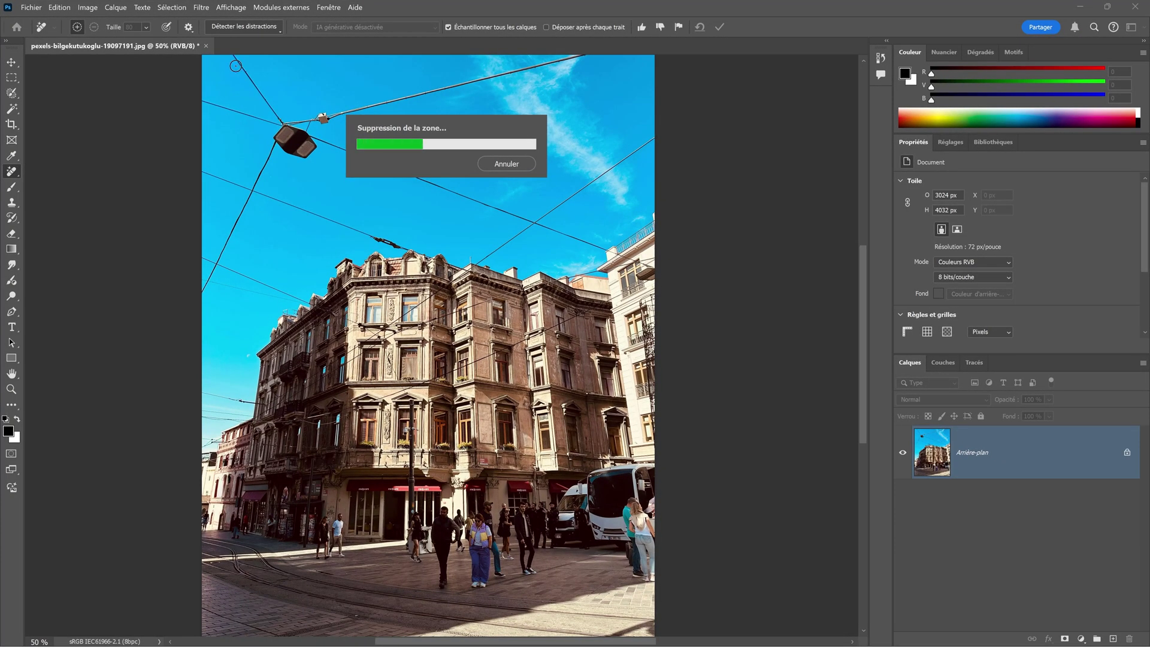
pyautogui.scroll(2, 497, 277)
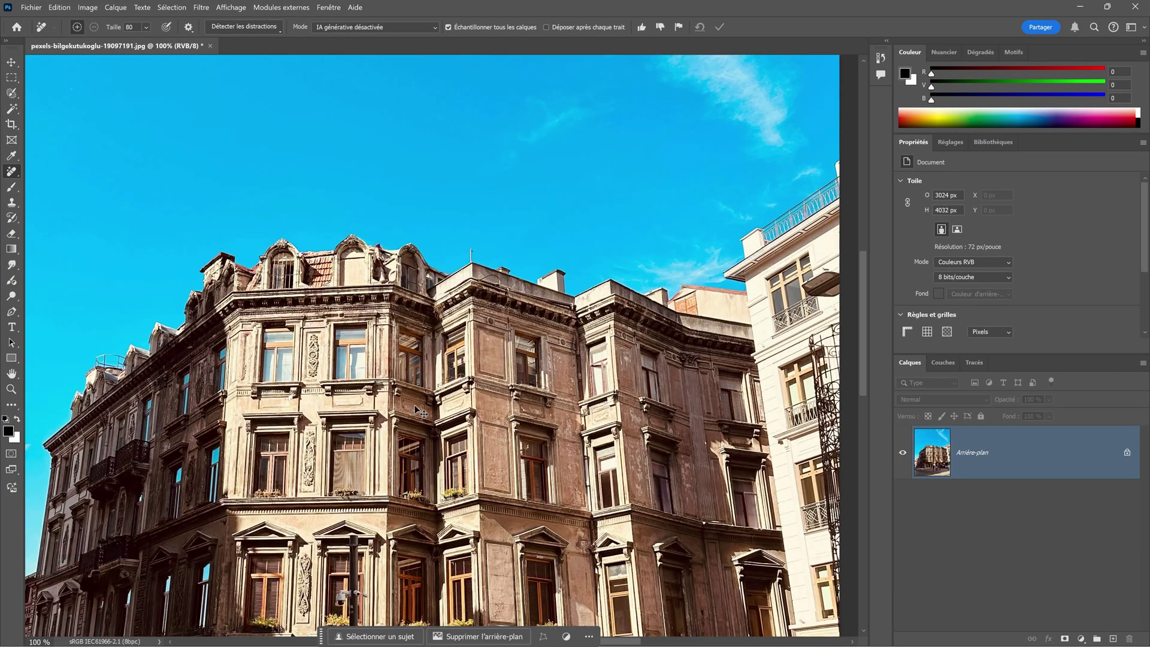
# Step: Compare the whole photo before and after the cable removal, keeping the cleaned version
pyautogui.hotkey('ctrl', 'z')
pyautogui.scroll(-2, 431, 374)
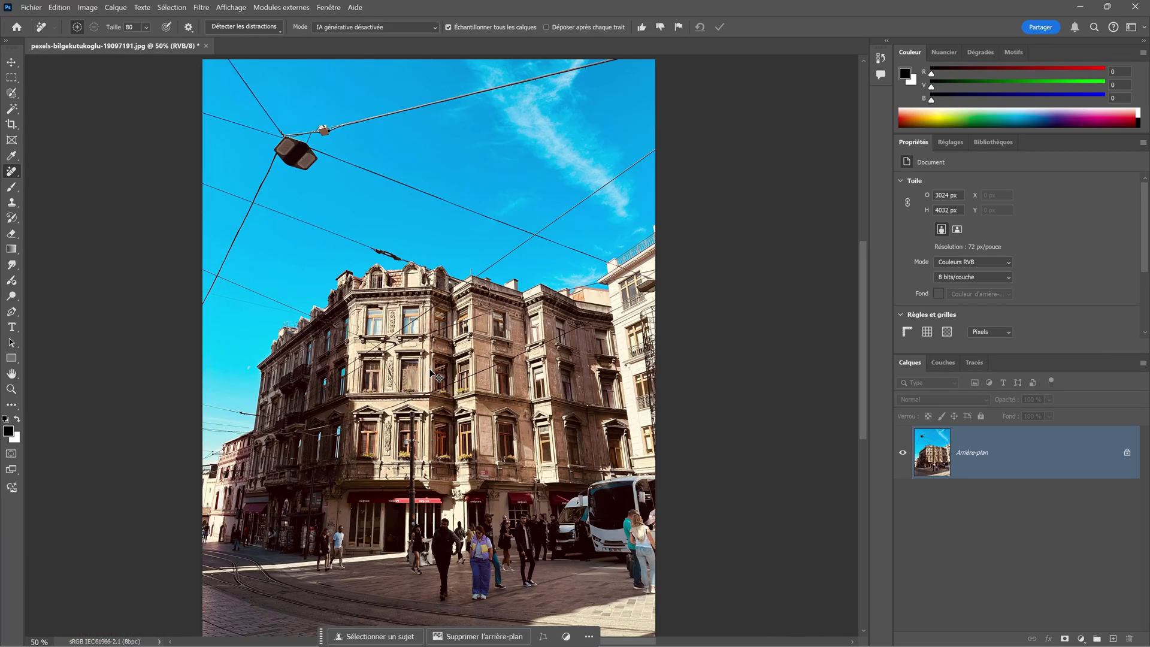
pyautogui.hotkey('ctrl', 'shift', 'z')
pyautogui.hotkey('ctrl', 'z')
pyautogui.hotkey('ctrl', 'shift', 'z')
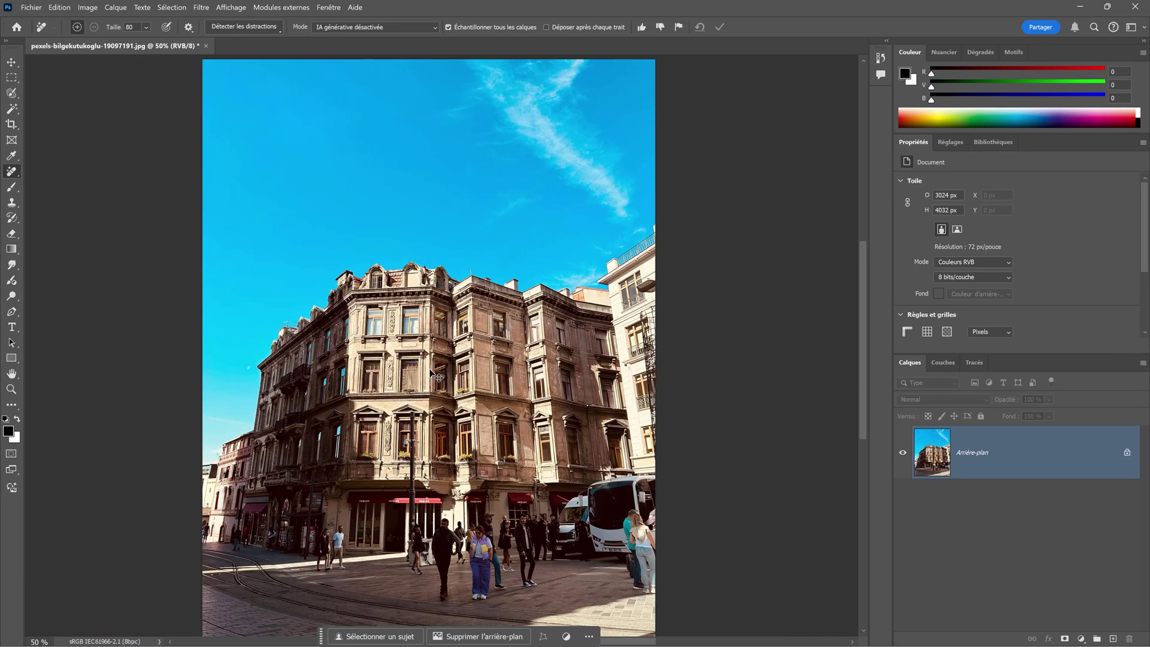
# Step: Compare the upper façade windows at 200% with and without the cables, keeping the cleaned version
pyautogui.scroll(3, 431, 375)
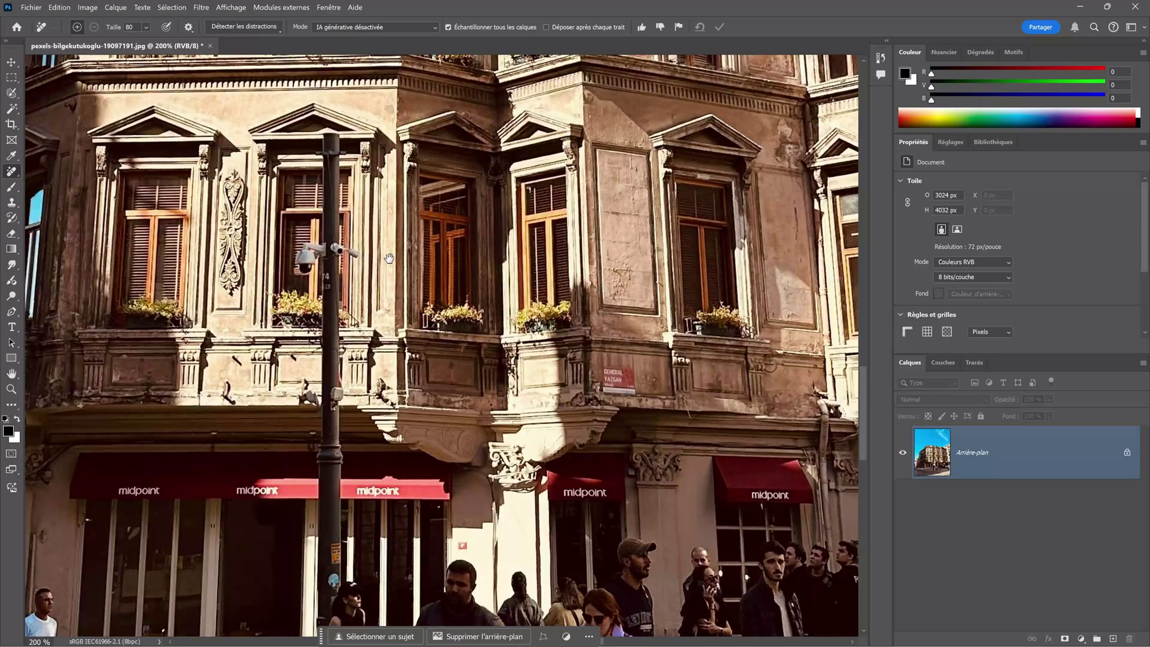
pyautogui.moveTo(389, 258); pyautogui.dragTo(511, 395)
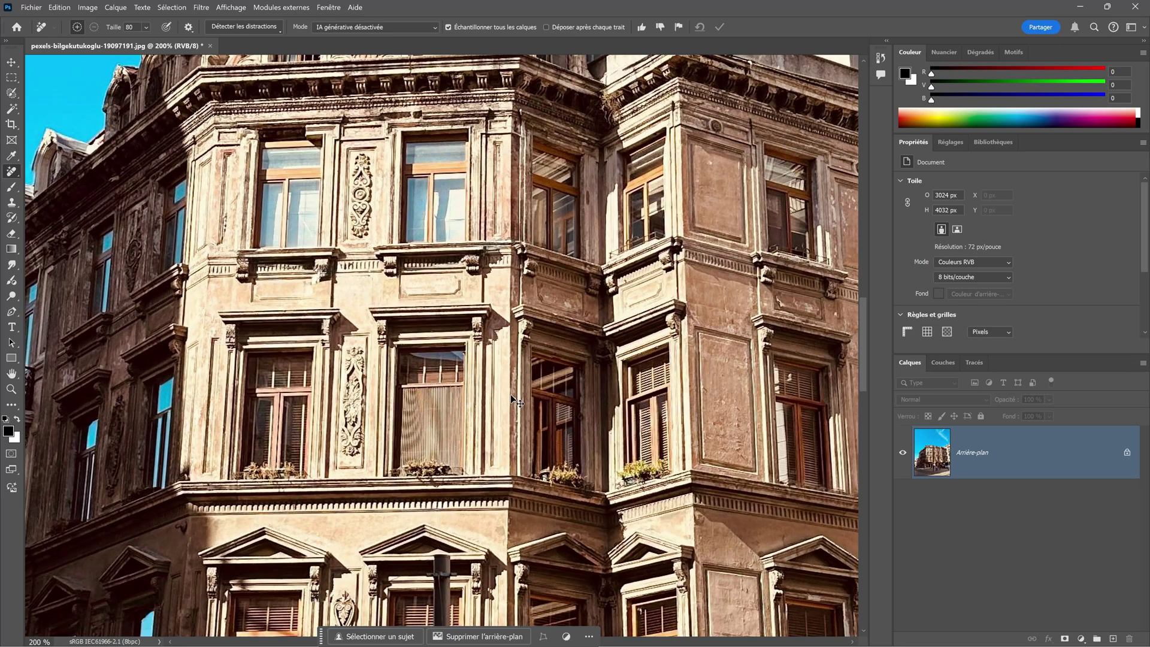
pyautogui.hotkey('ctrl', 'z')
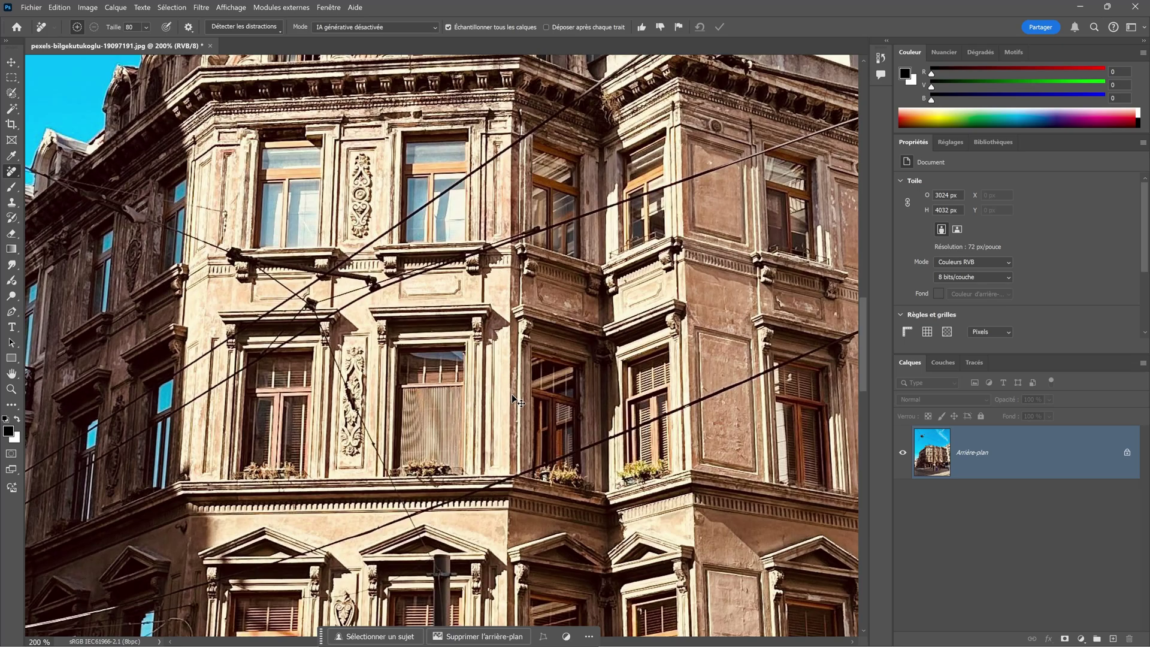
pyautogui.hotkey('ctrl', 'shift', 'z')
pyautogui.hotkey('ctrl', 'z')
pyautogui.hotkey('ctrl', 'shift', 'z')
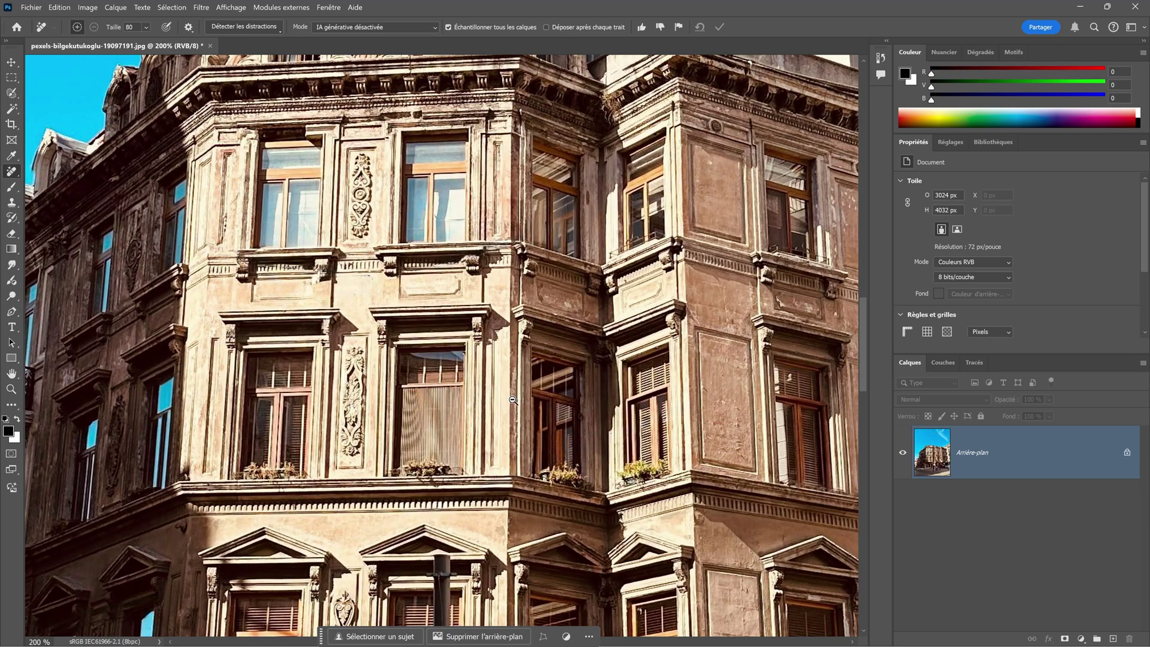
# Step: Examine the lower façade, the street pole with its cameras, and the pedestrians at street level
pyautogui.scroll(-2, 512, 394)
pyautogui.scroll(-3, 521, 359)
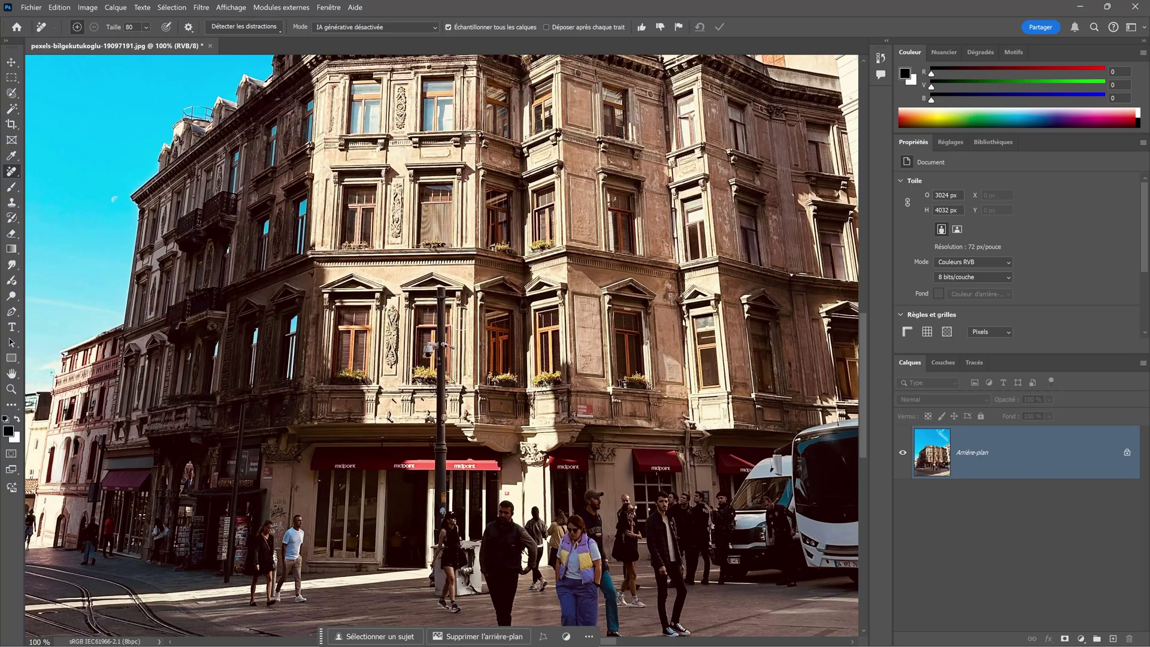
pyautogui.moveTo(462, 321)
pyautogui.mouseDown()
pyautogui.moveTo(463, 267)
pyautogui.moveTo(430, 288)
pyautogui.mouseUp()
pyautogui.scroll(2, 466, 274)
pyautogui.scroll(-1, 429, 288)
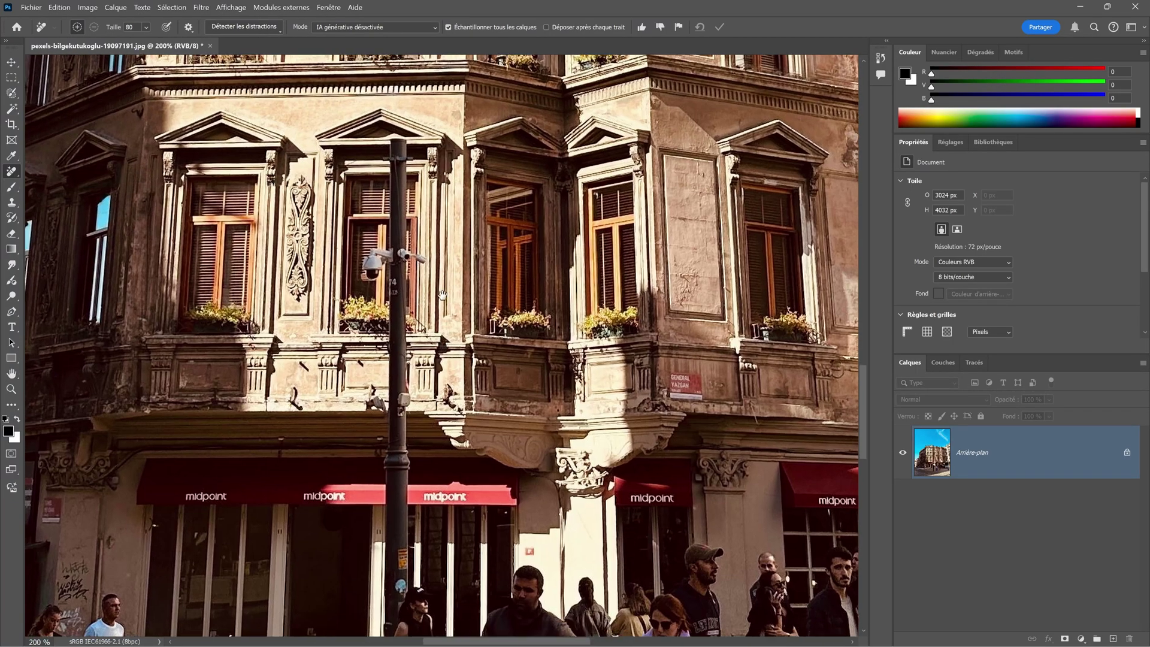
pyautogui.scroll(1, 404, 390)
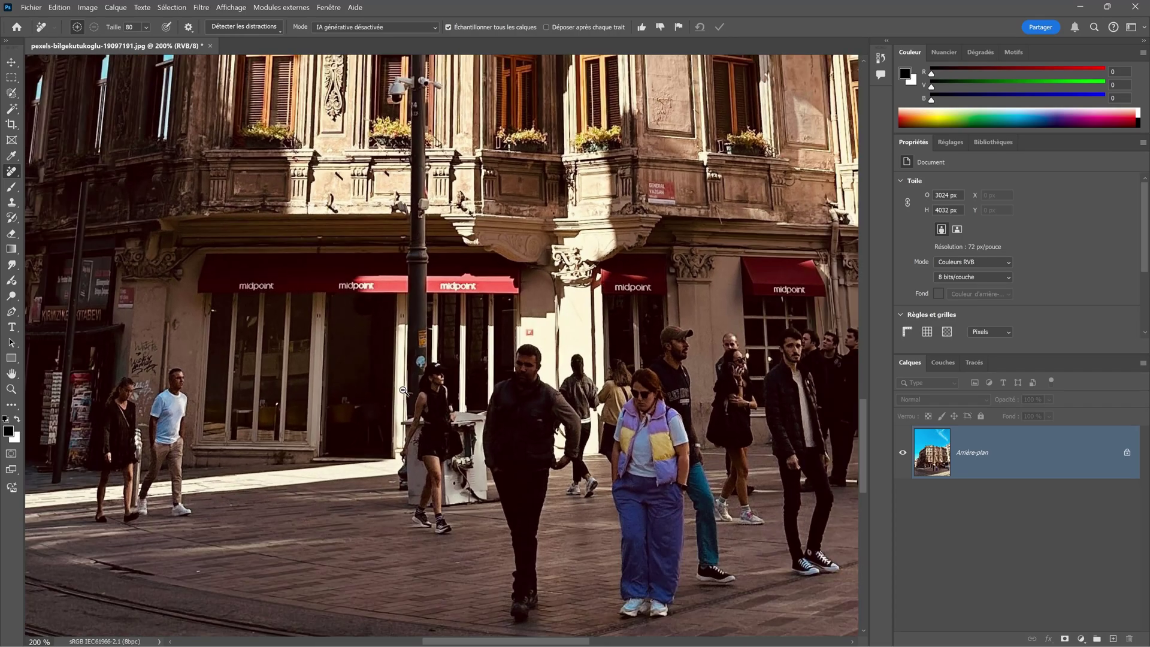
pyautogui.keyDown('alt'); pyautogui.click(404, 391); pyautogui.keyUp('alt')
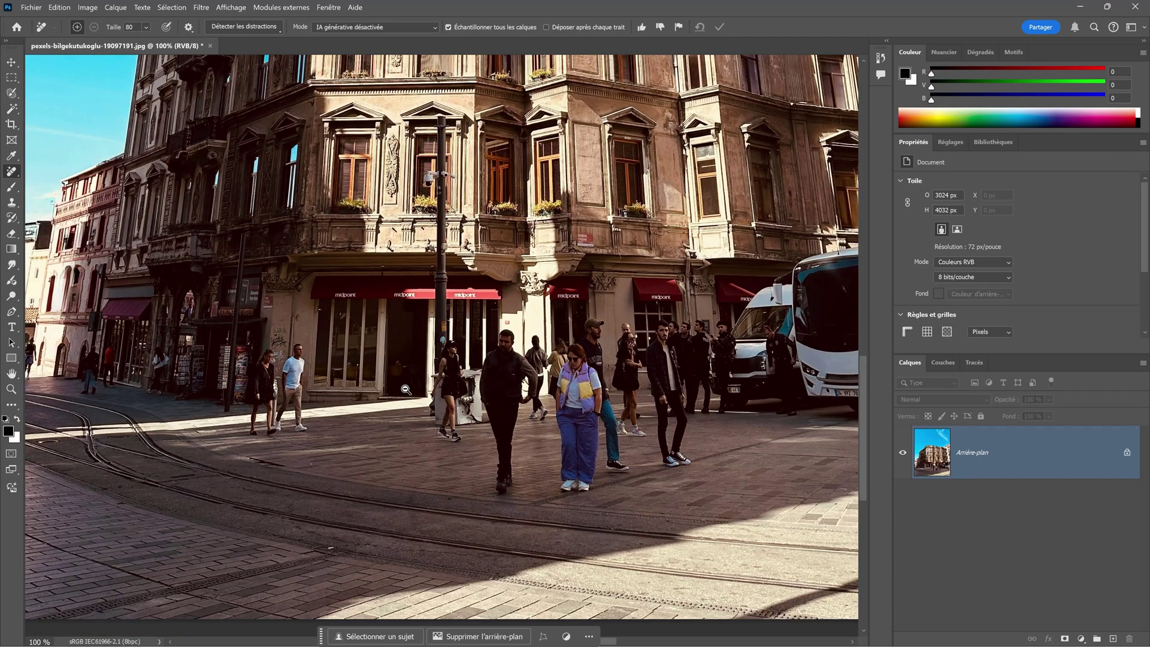
pyautogui.moveTo(455, 303); pyautogui.dragTo(436, 357)
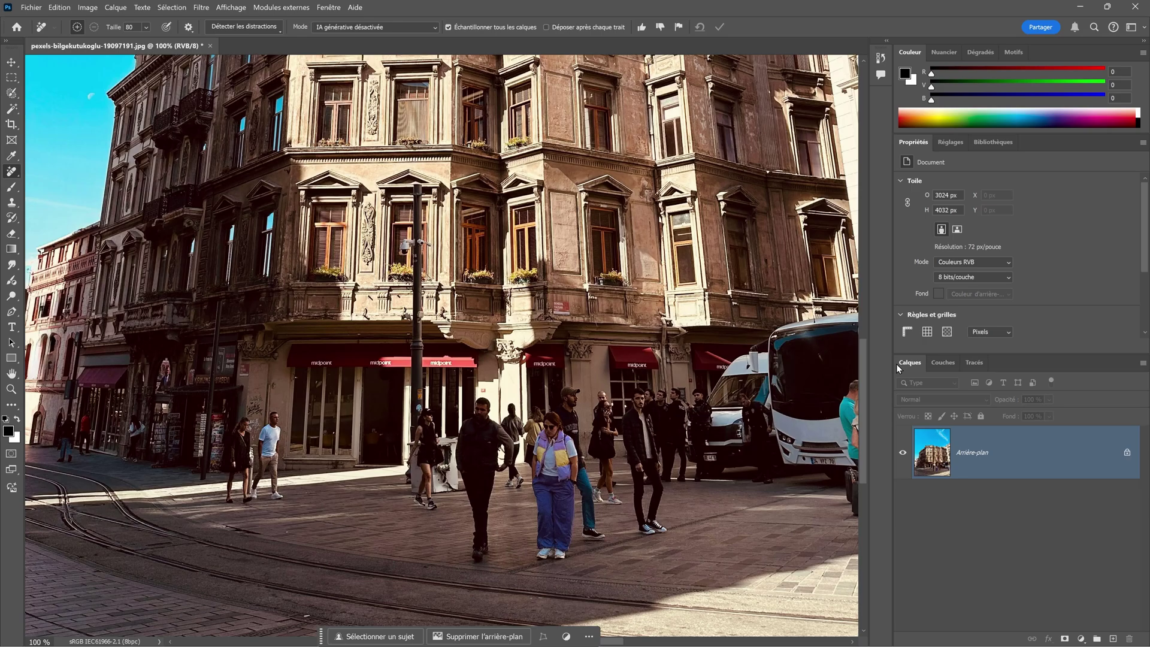
# Step: Create a new layer and use the Remove tool on it to erase the street pole and the woman at its base
pyautogui.click(1113, 639)
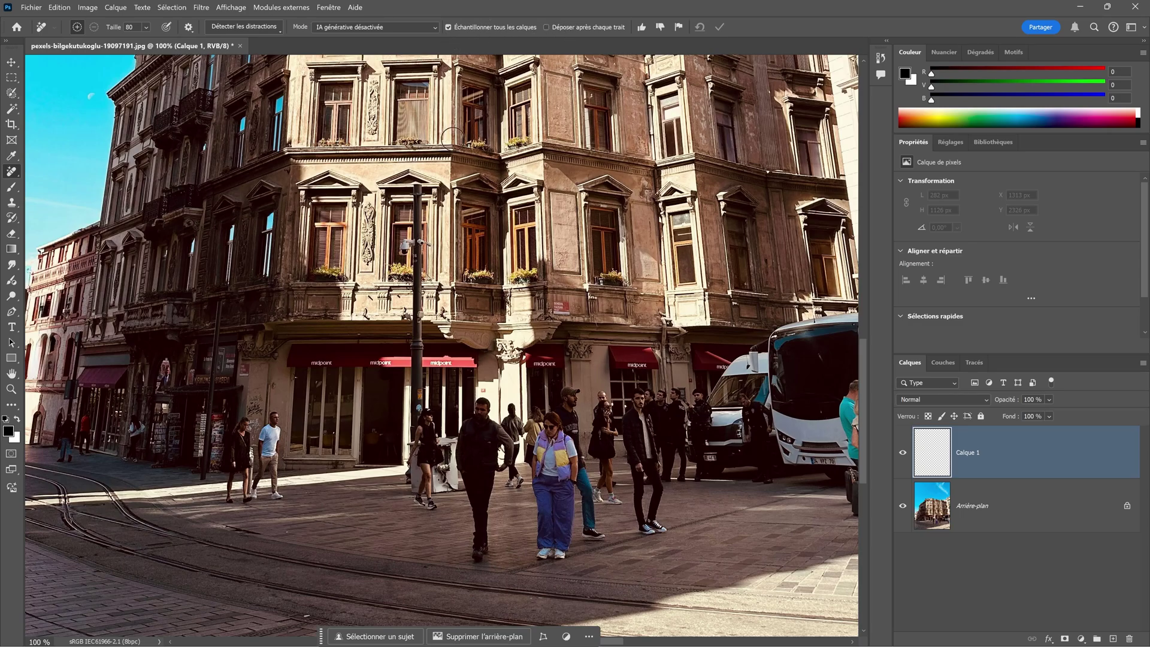
pyautogui.moveTo(413, 181)
pyautogui.mouseDown()
pyautogui.moveTo(421, 419)
pyautogui.moveTo(407, 479)
pyautogui.moveTo(455, 455)
pyautogui.moveTo(419, 509)
pyautogui.moveTo(409, 473)
pyautogui.mouseUp()
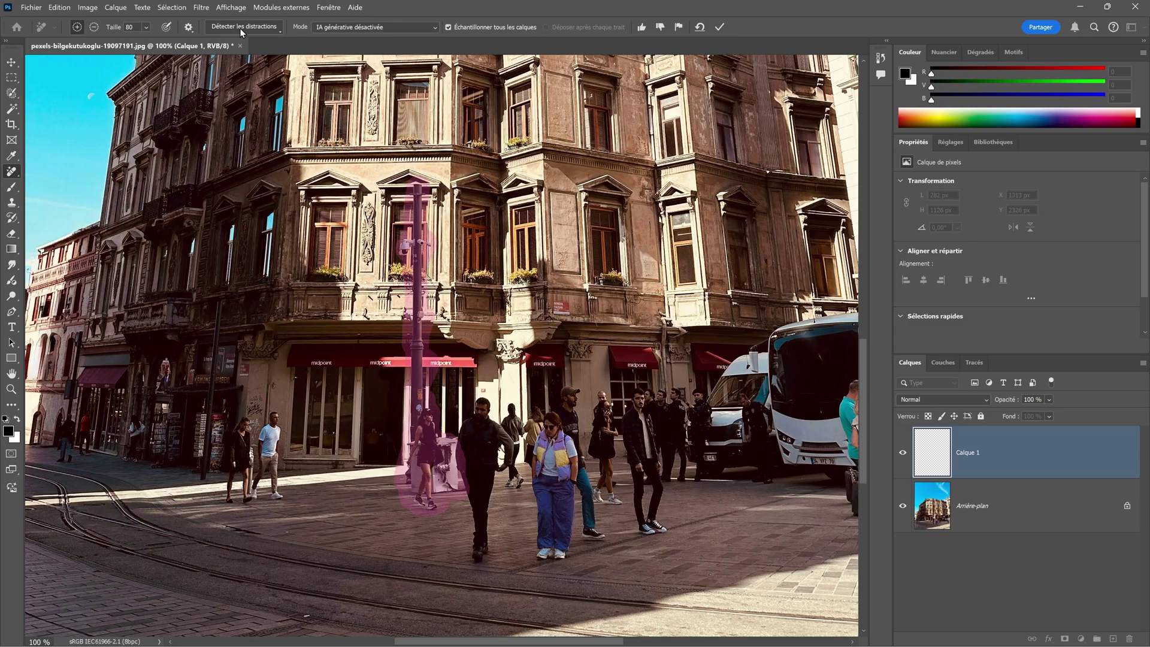
pyautogui.click(719, 27)
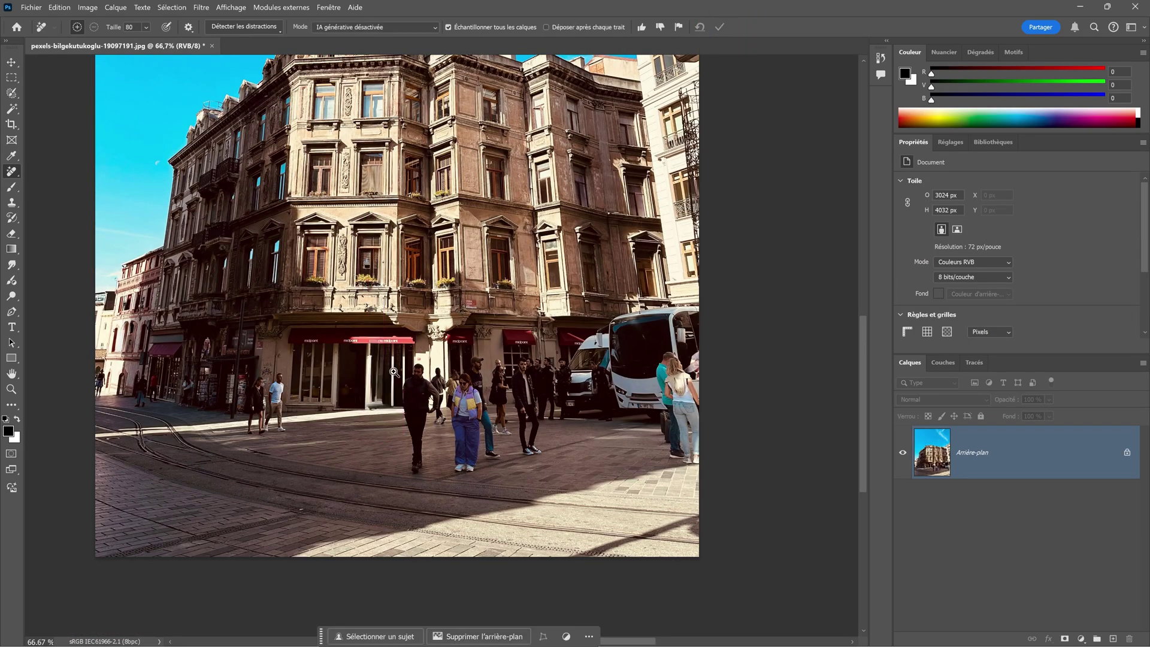
# Step: Inspect the area where the street pole was erased, comparing it with the original and magnifying the windows to 300%
pyautogui.keyDown('ctrl'); pyautogui.click(404, 357); pyautogui.keyUp('ctrl')
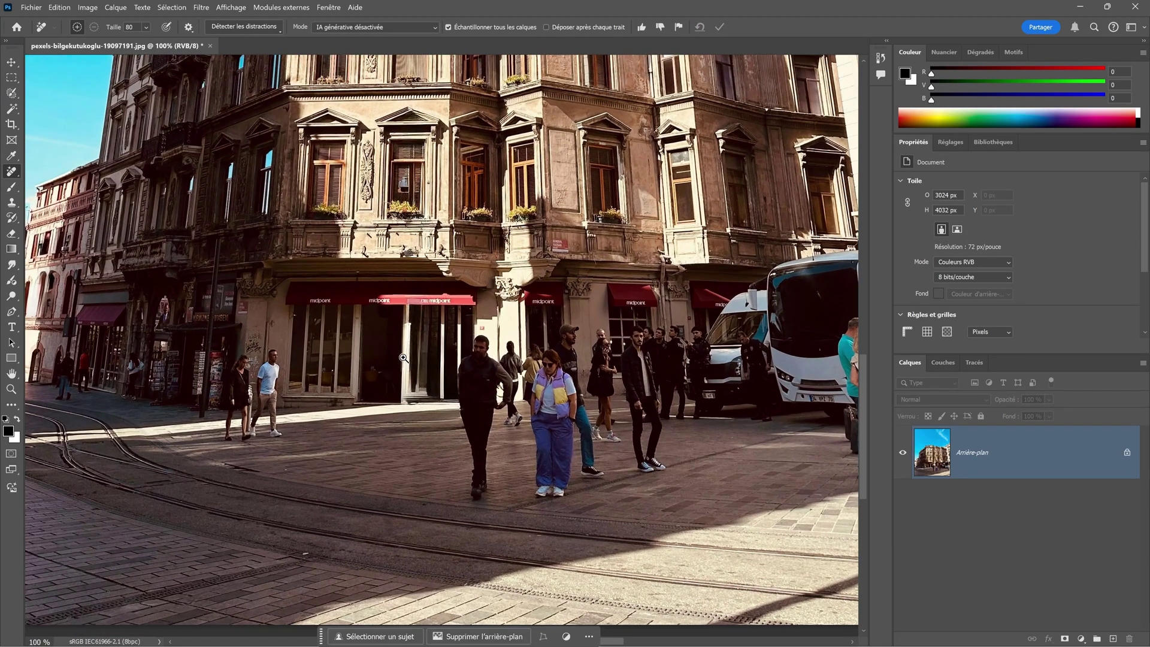
pyautogui.keyDown('ctrl'); pyautogui.click(454, 273); pyautogui.keyUp('ctrl')
pyautogui.keyDown('ctrl'); pyautogui.click(453, 274); pyautogui.keyUp('ctrl')
pyautogui.moveTo(426, 486); pyautogui.dragTo(502, 261)
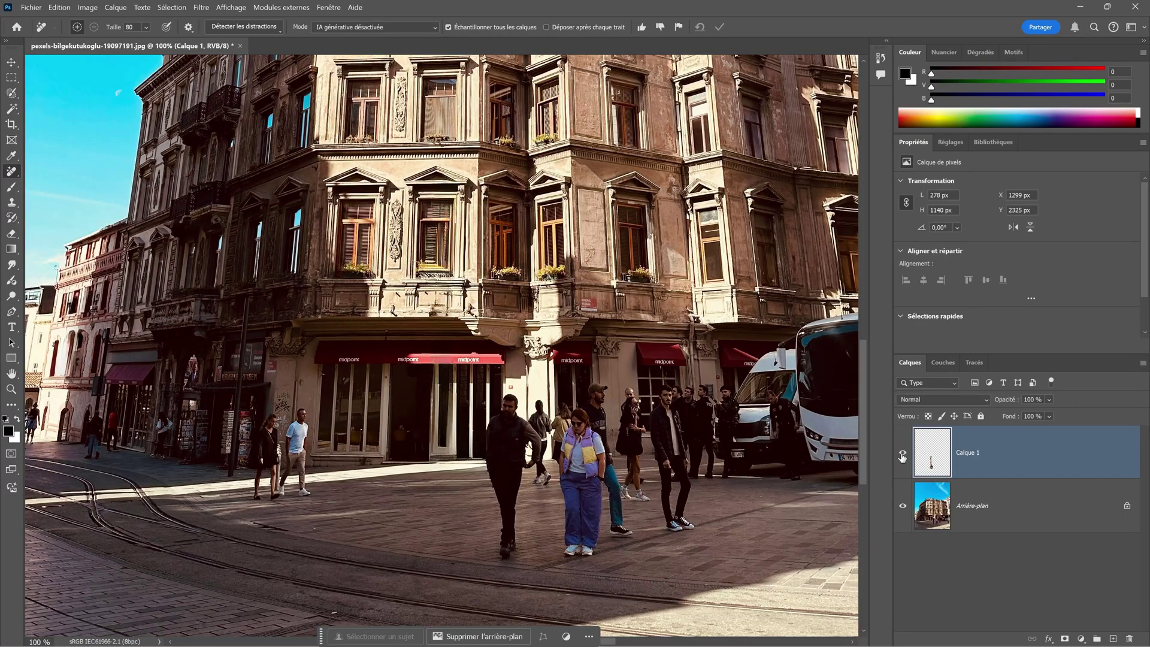
pyautogui.click(903, 454)
pyautogui.click(903, 454)
pyautogui.keyDown('ctrl'); pyautogui.click(439, 232); pyautogui.keyUp('ctrl')
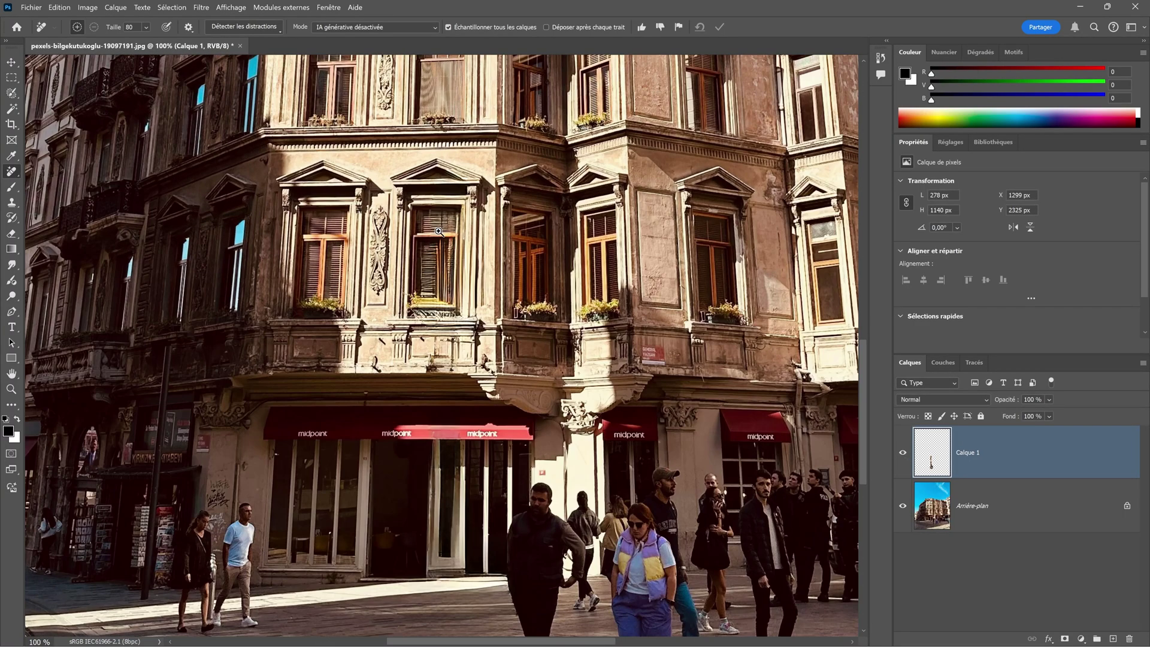
pyautogui.keyDown('ctrl'); pyautogui.click(439, 231); pyautogui.keyUp('ctrl')
pyautogui.moveTo(494, 454); pyautogui.dragTo(559, 404)
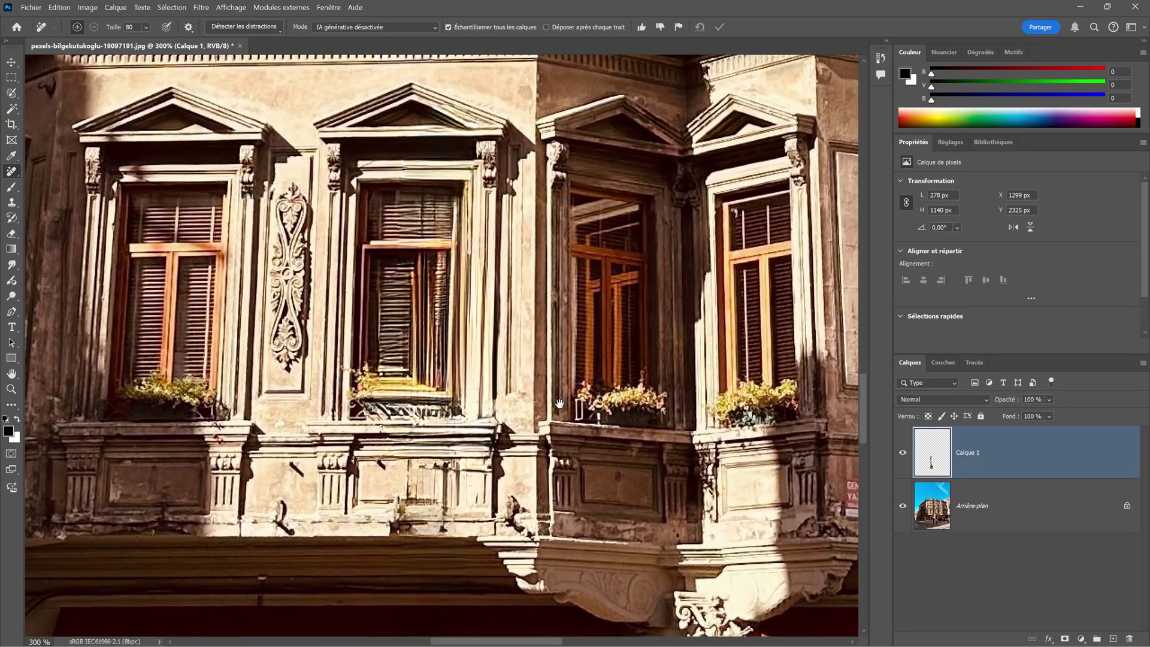
# Step: Compare the window area at 300% with and without the pole retouch layer, leaving that layer hidden
pyautogui.click(903, 453)
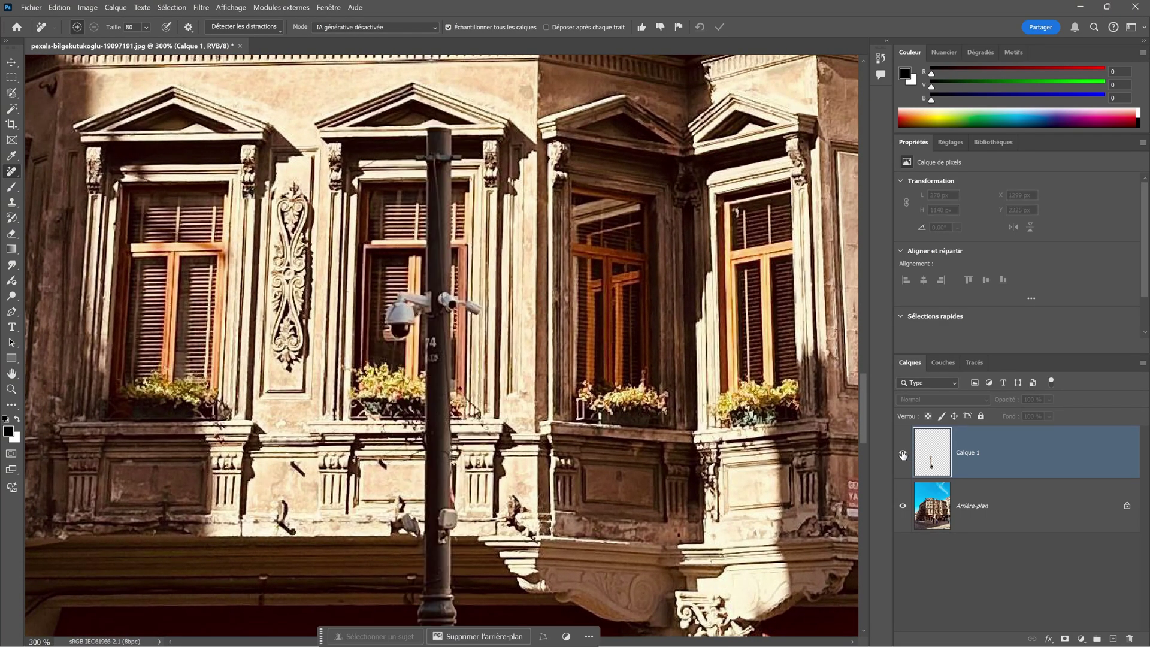
pyautogui.click(903, 453)
pyautogui.click(903, 453)
pyautogui.click(902, 454)
pyautogui.click(903, 454)
pyautogui.click(903, 454)
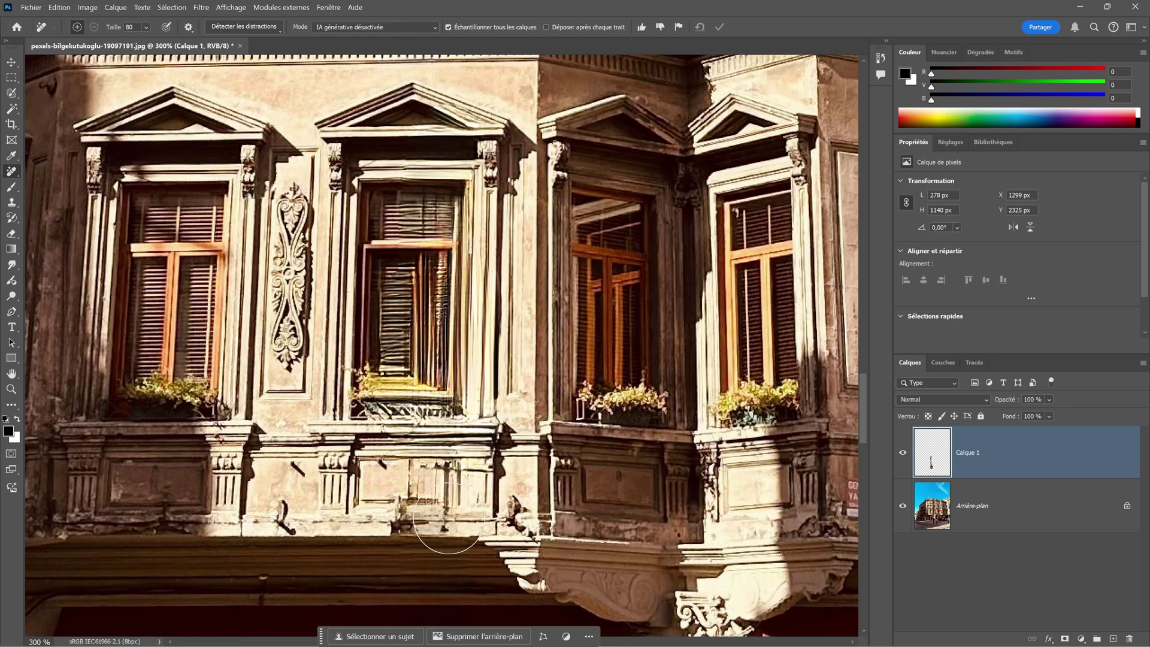
pyautogui.click(901, 456)
pyautogui.click(902, 455)
pyautogui.click(903, 454)
pyautogui.click(903, 454)
pyautogui.click(903, 456)
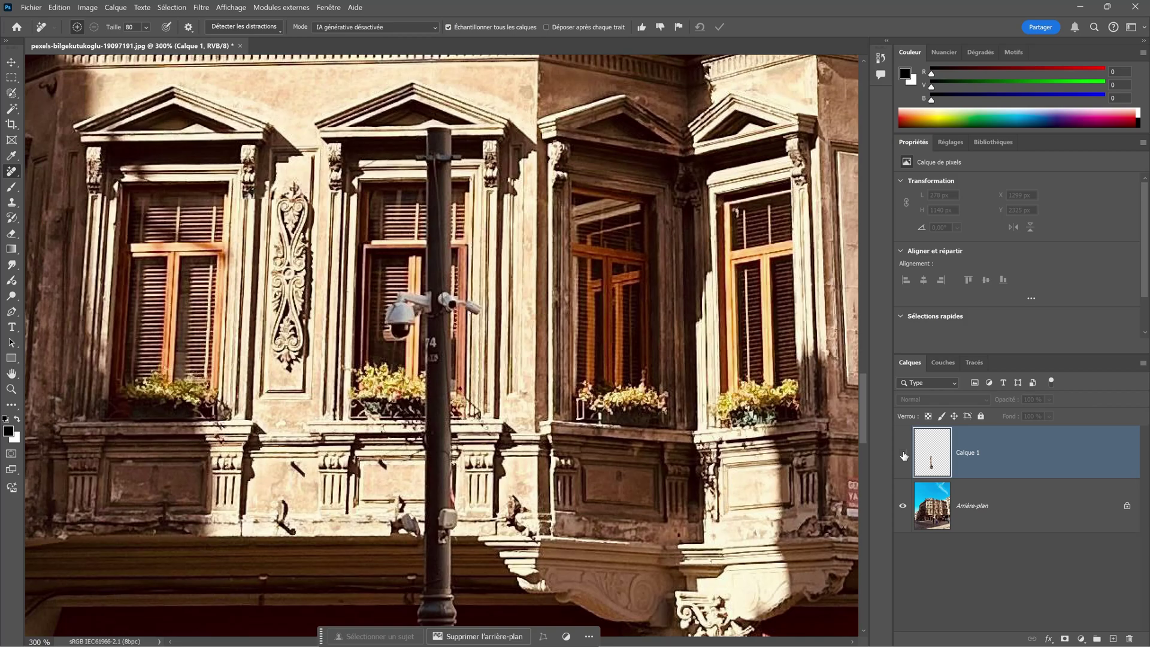
pyautogui.click(904, 455)
pyautogui.click(904, 455)
# Step: Load the outline of the Calque 1 retouch as a selection and add a new empty layer directly above the background
pyautogui.keyDown('ctrl'); pyautogui.click(941, 464); pyautogui.keyUp('ctrl')
pyautogui.click(932, 505)
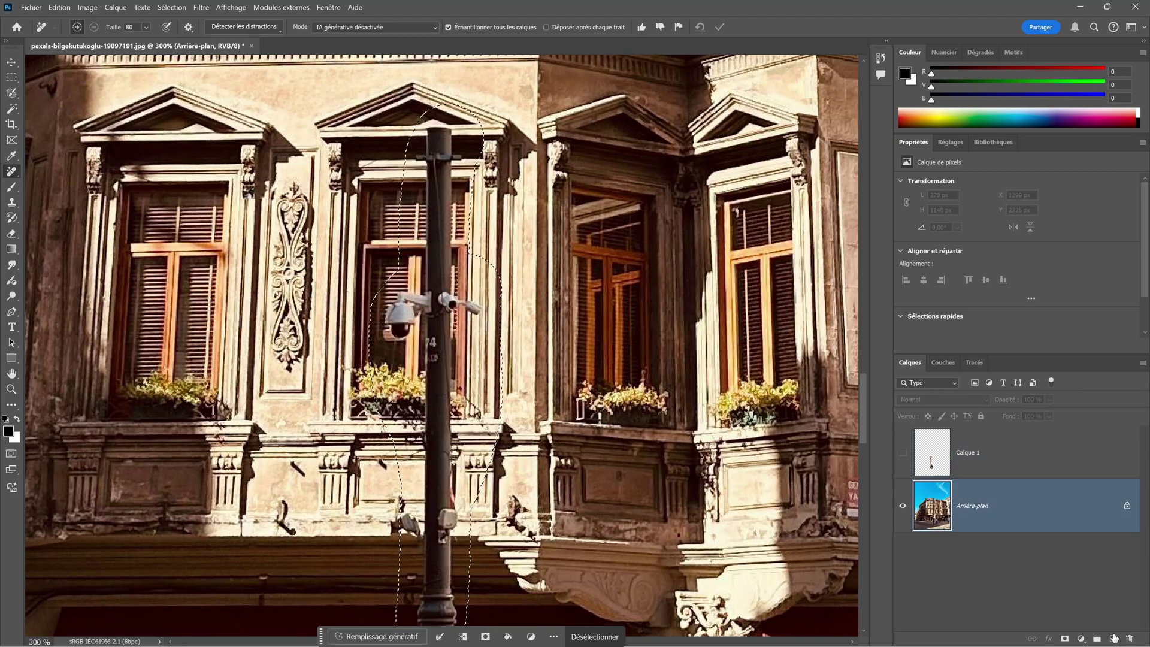
pyautogui.click(1114, 638)
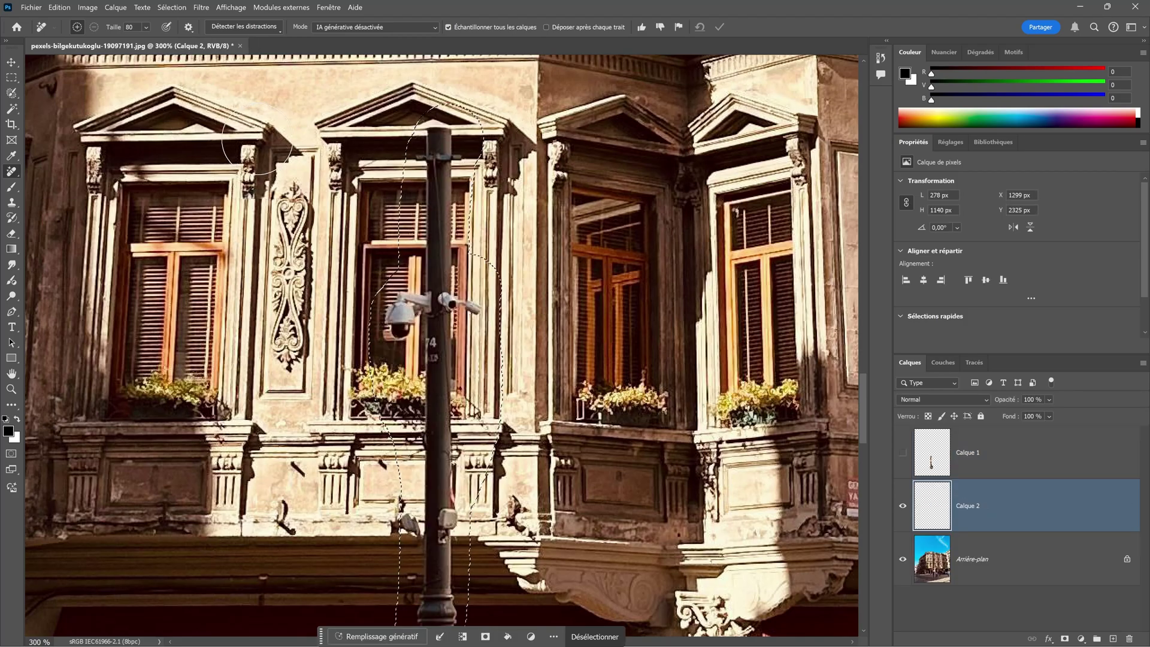
# Step: Set the Remove tool to generative AI enabled and erase the street pole and the woman at its base on Calque 2
pyautogui.click(332, 27)
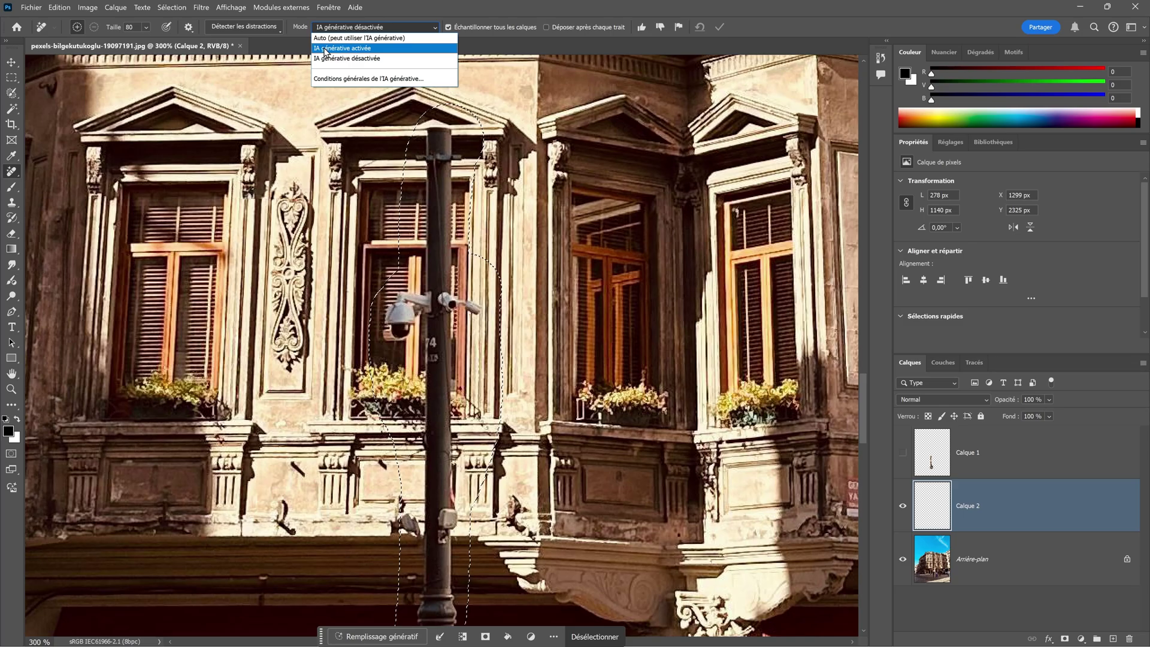
pyautogui.click(324, 48)
pyautogui.moveTo(440, 128); pyautogui.dragTo(446, 557)
pyautogui.scroll(-4, 500, 285)
pyautogui.scroll(-4, 503, 284)
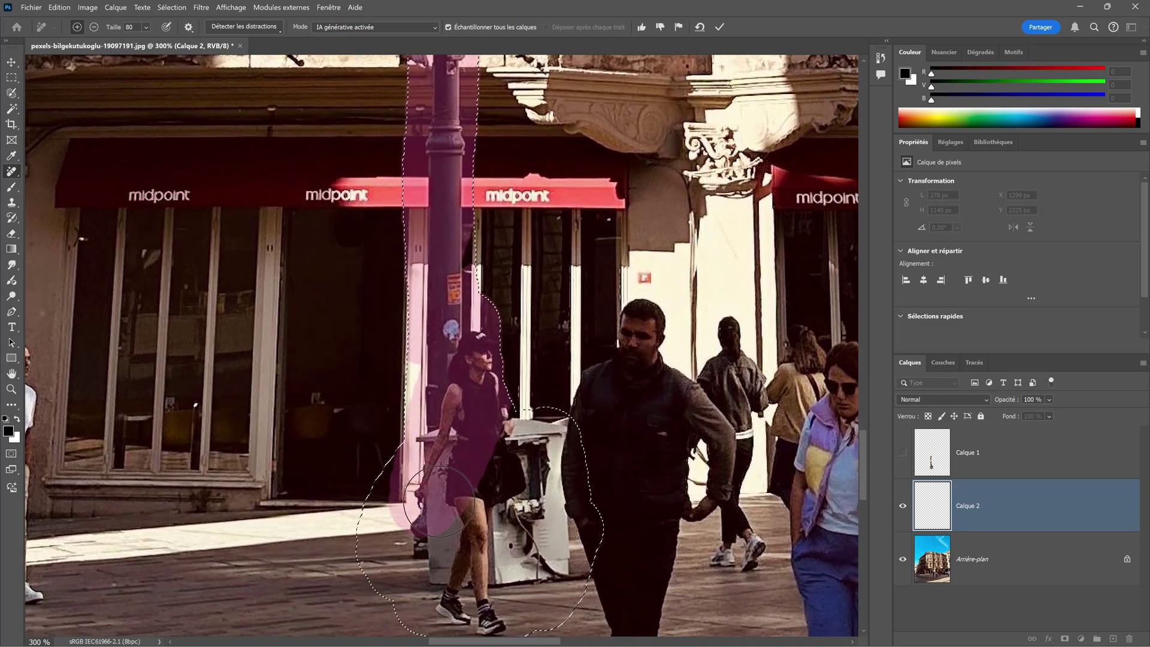
pyautogui.moveTo(456, 479)
pyautogui.mouseDown()
pyautogui.moveTo(395, 558)
pyautogui.moveTo(539, 600)
pyautogui.mouseUp()
pyautogui.scroll(10, 746, 52)
pyautogui.click(721, 28)
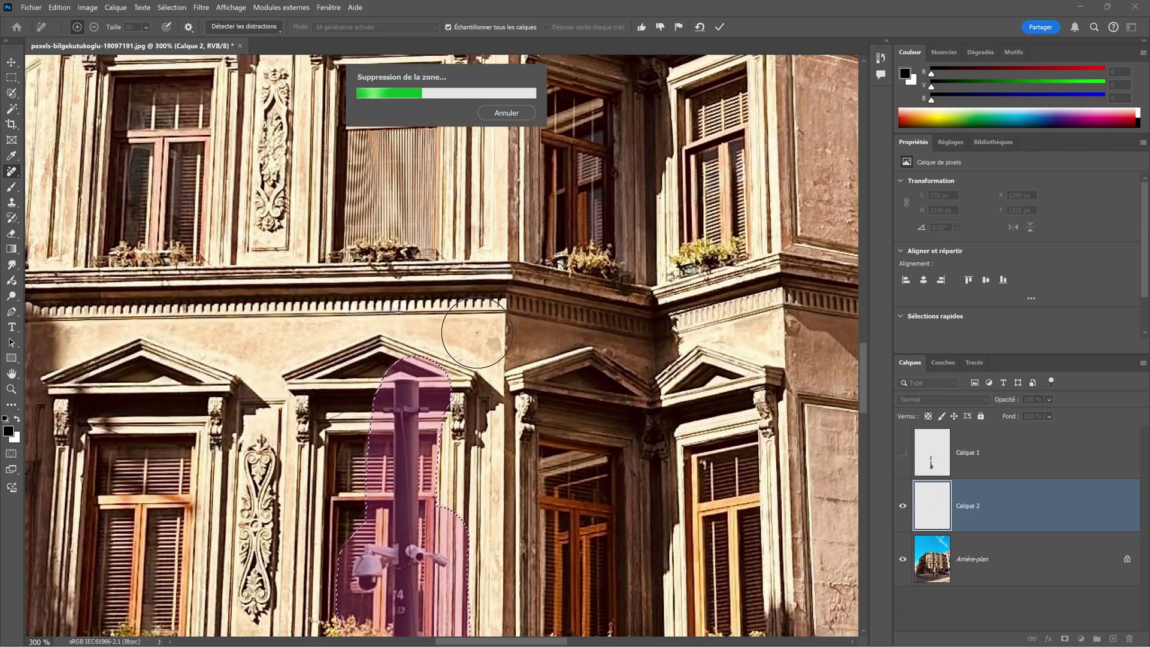
# Step: Compare the window and balcony area between the Calque 1 and Calque 2 pole retouches, examining the details at 400%
pyautogui.moveTo(641, 503)
pyautogui.mouseDown()
pyautogui.moveTo(671, 461)
pyautogui.moveTo(695, 359)
pyautogui.mouseUp()
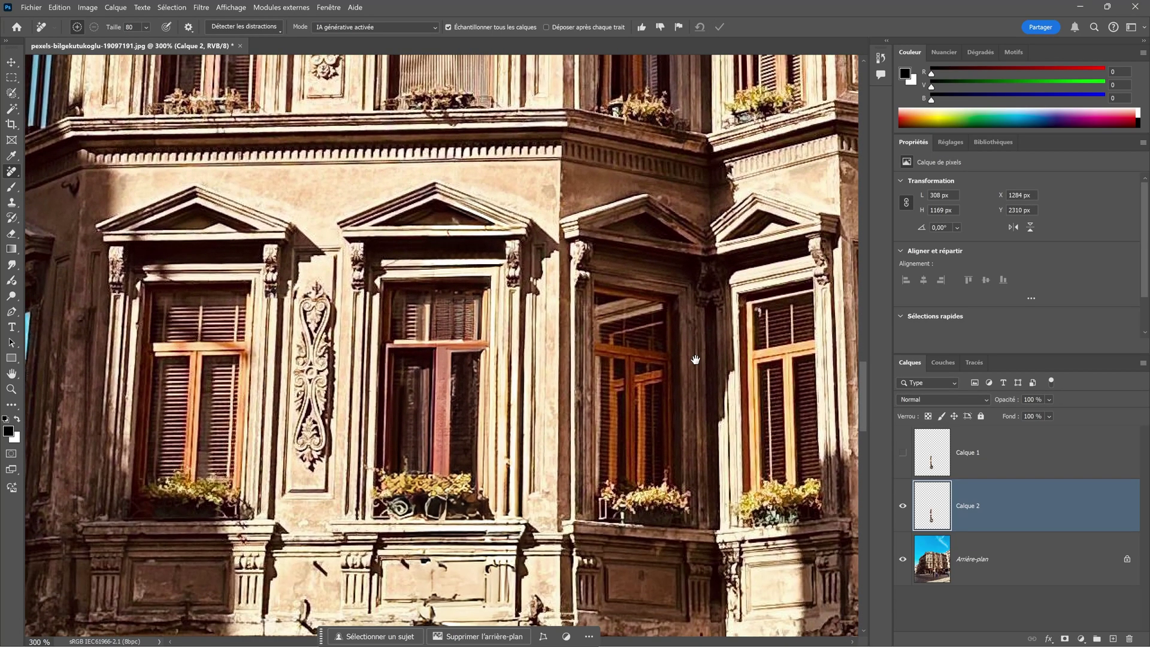
pyautogui.click(903, 453)
pyautogui.click(903, 456)
pyautogui.click(904, 456)
pyautogui.moveTo(467, 451); pyautogui.dragTo(453, 260)
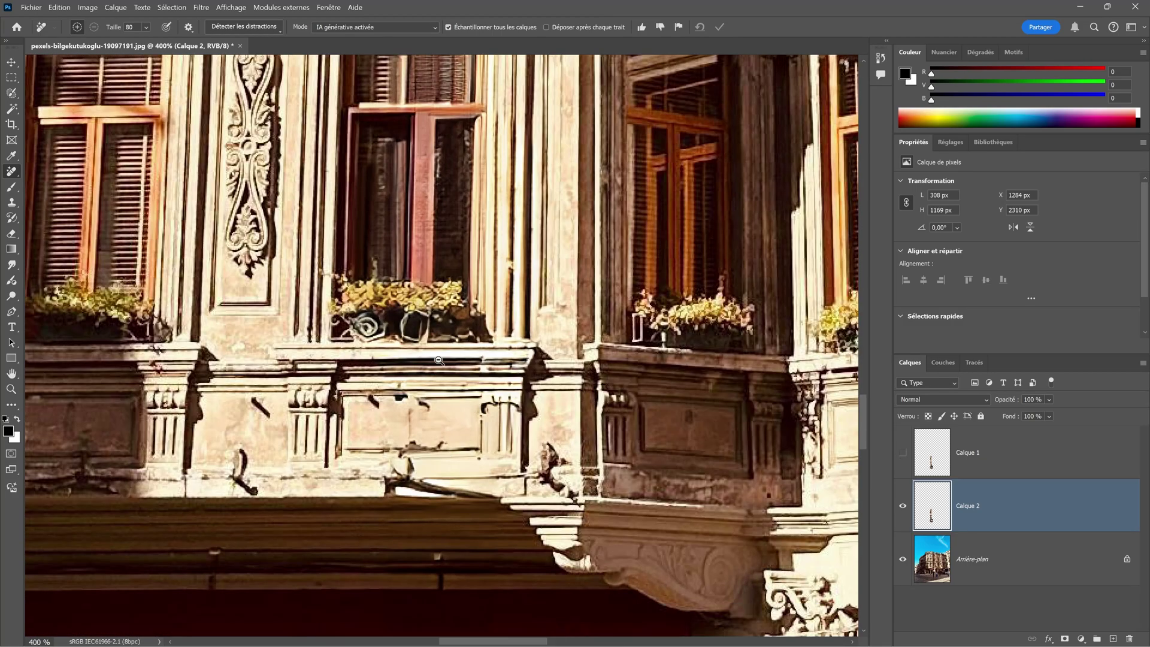
pyautogui.moveTo(444, 405); pyautogui.dragTo(444, 365)
pyautogui.moveTo(455, 480); pyautogui.dragTo(461, 311)
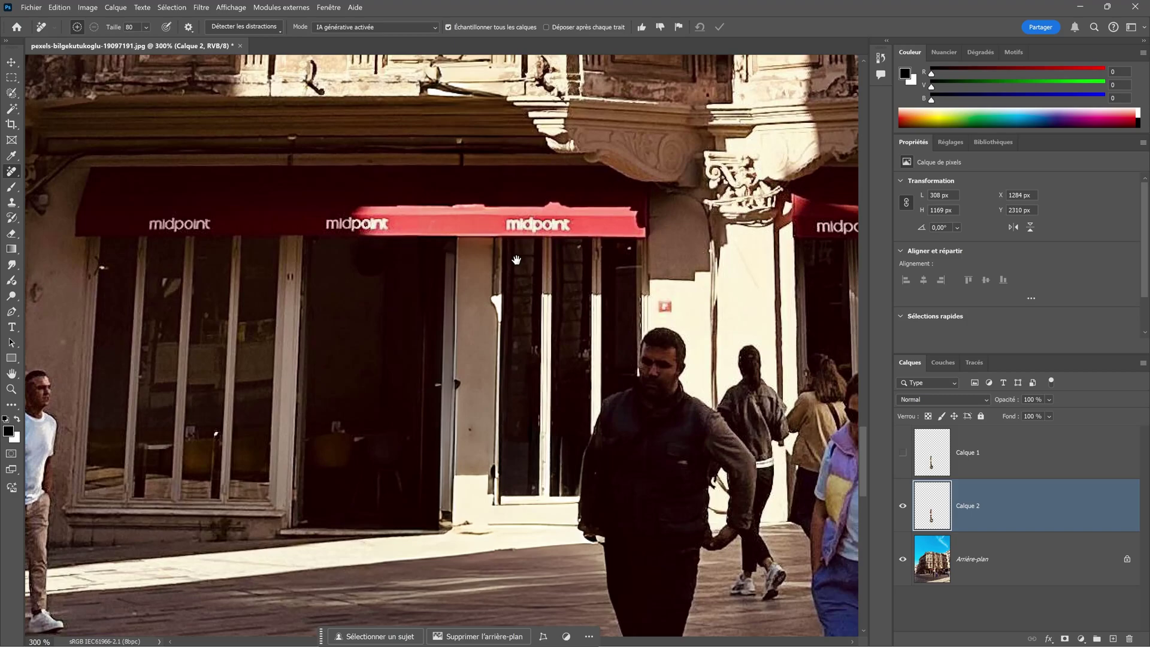
# Step: Compare the two pole retouches around the café entrance and pavement, leaving Calque 1 hidden
pyautogui.moveTo(557, 386); pyautogui.dragTo(559, 299)
pyautogui.click(904, 453)
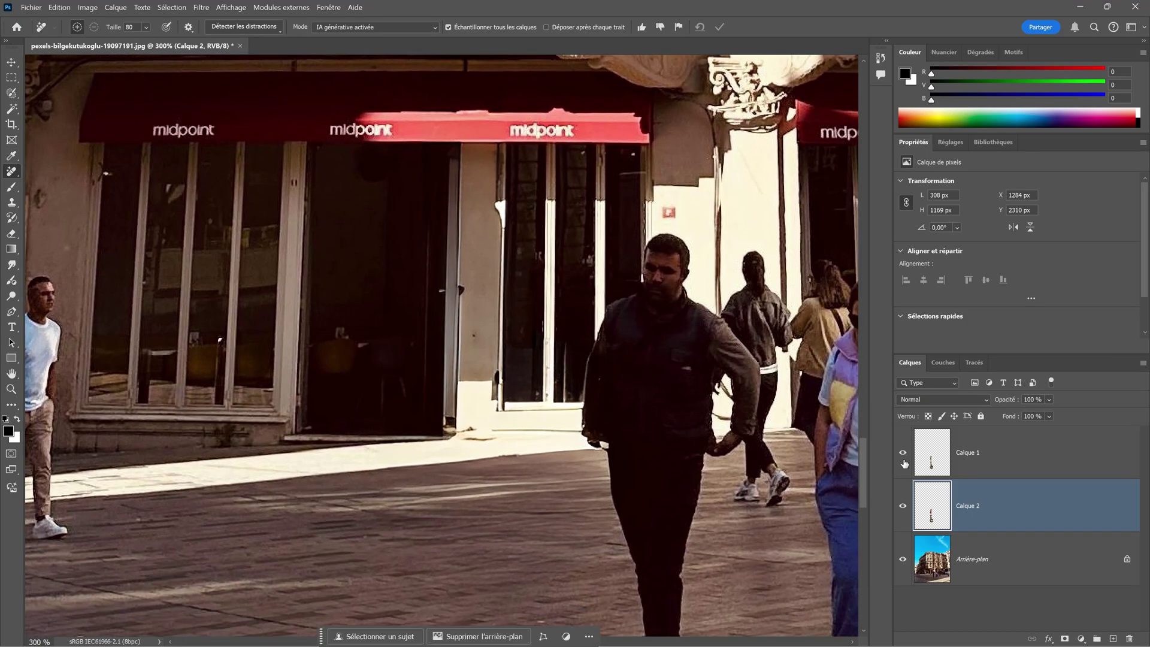
pyautogui.click(903, 454)
# Step: Select the background layer and have the Remove tool detect the people in the photo
pyautogui.hotkey('ctrl', '0')
pyautogui.hotkey('ctrl', '1')
pyautogui.keyDown('ctrl'); pyautogui.keyDown('alt'); pyautogui.click(580, 384); pyautogui.keyUp('alt'); pyautogui.keyUp('ctrl')
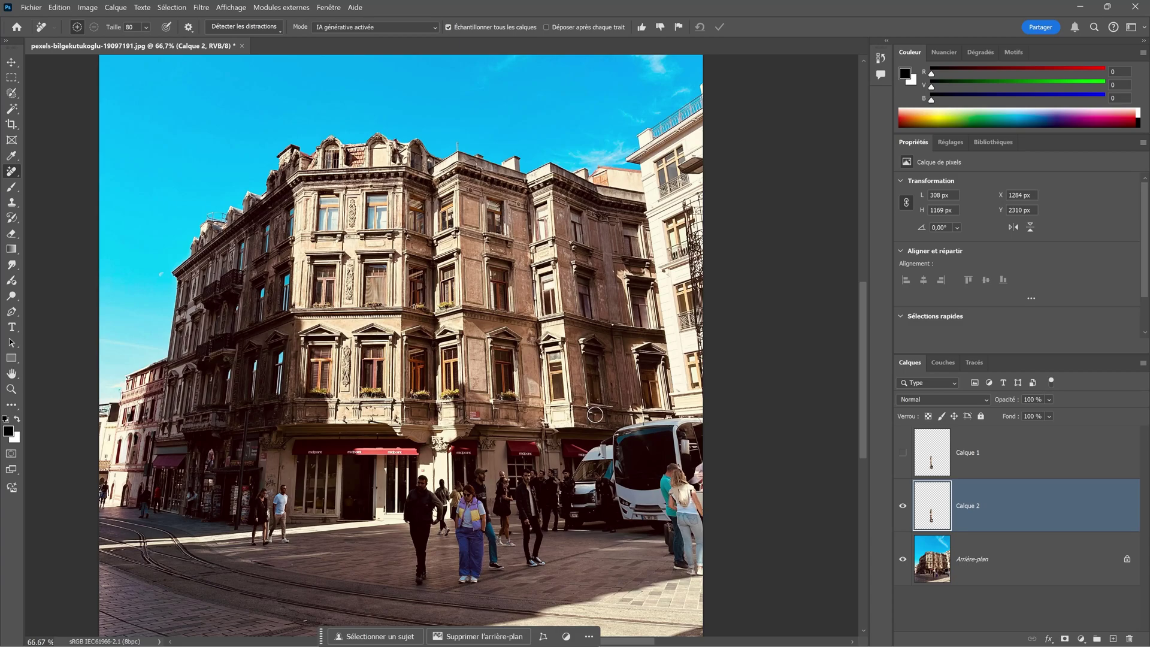
pyautogui.click(1011, 554)
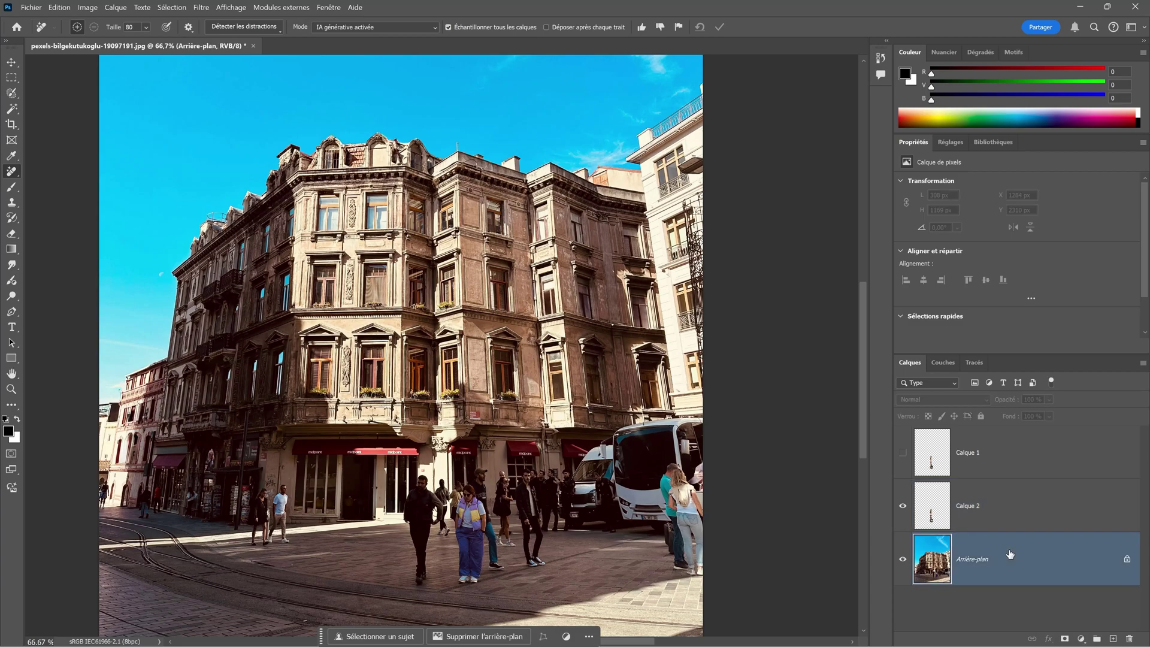
pyautogui.click(243, 28)
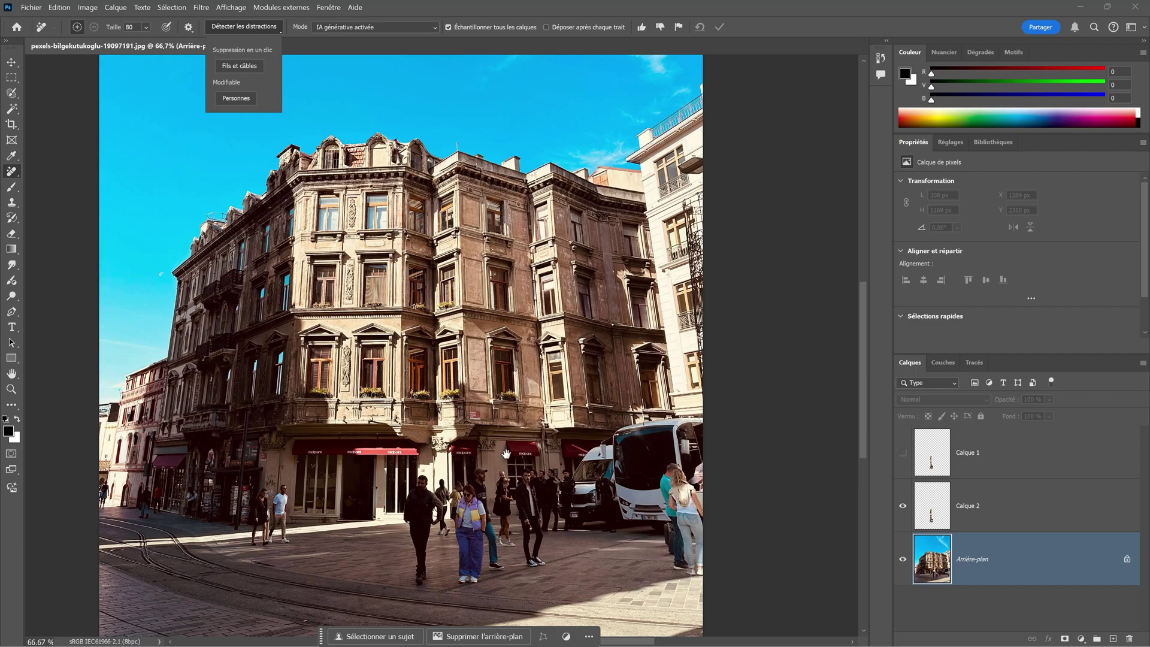
pyautogui.moveTo(506, 456); pyautogui.dragTo(517, 420)
pyautogui.click(249, 25)
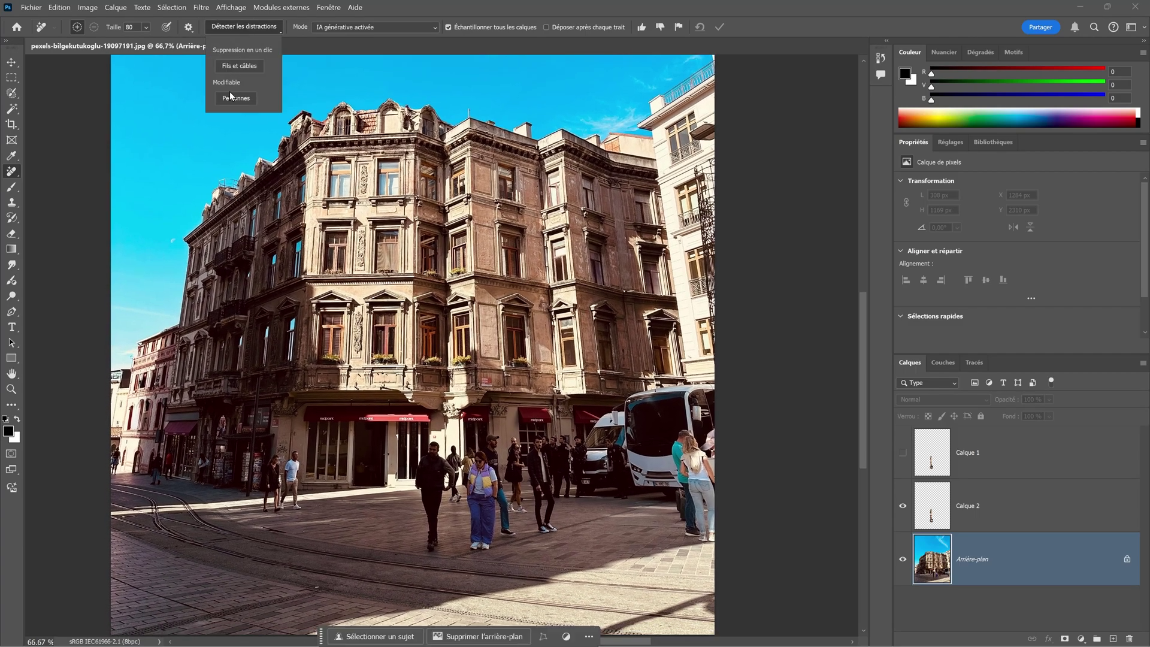
pyautogui.click(235, 98)
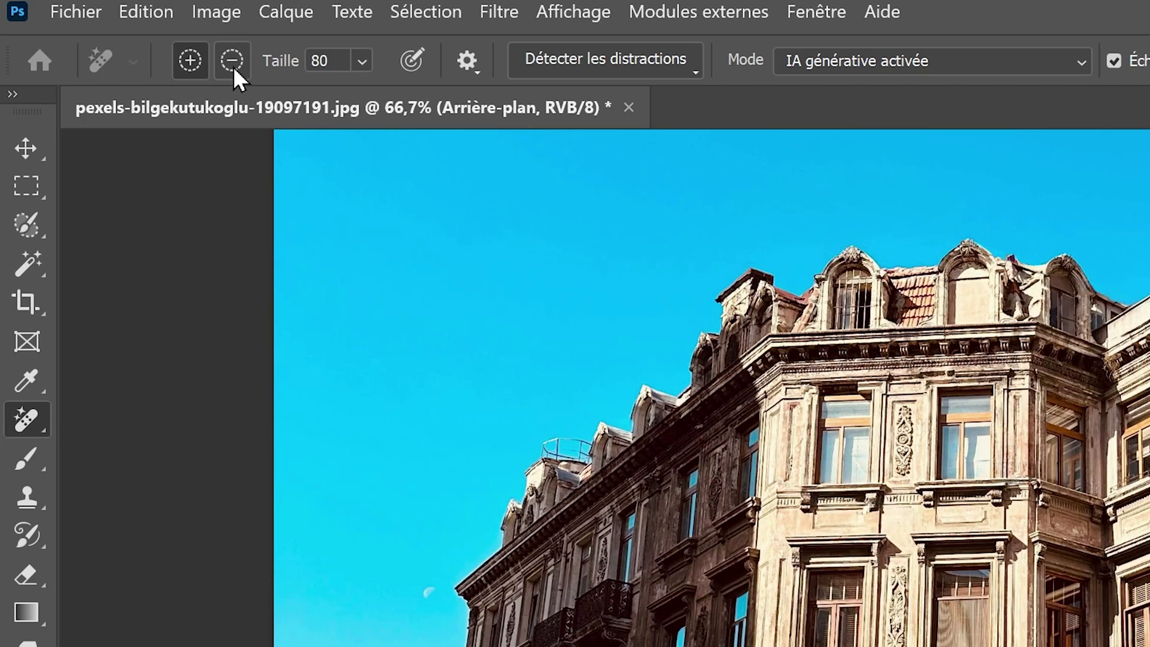
# Step: Subtract the couple walking beside the café from the people removal mask with a brush size of 175
pyautogui.click(232, 67)
pyautogui.press(']')
pyautogui.press(']')
pyautogui.press(']')
pyautogui.press(']')
pyautogui.press(']')
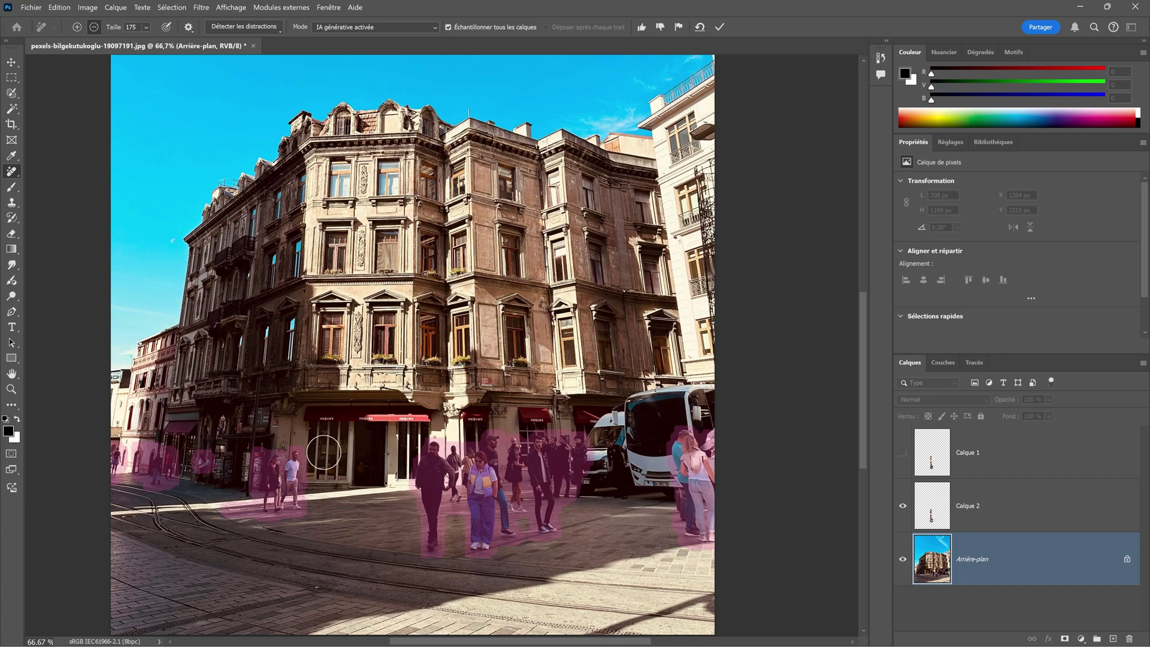
pyautogui.moveTo(312, 455)
pyautogui.mouseDown()
pyautogui.moveTo(243, 466)
pyautogui.moveTo(295, 470)
pyautogui.moveTo(315, 485)
pyautogui.moveTo(210, 513)
pyautogui.mouseUp()
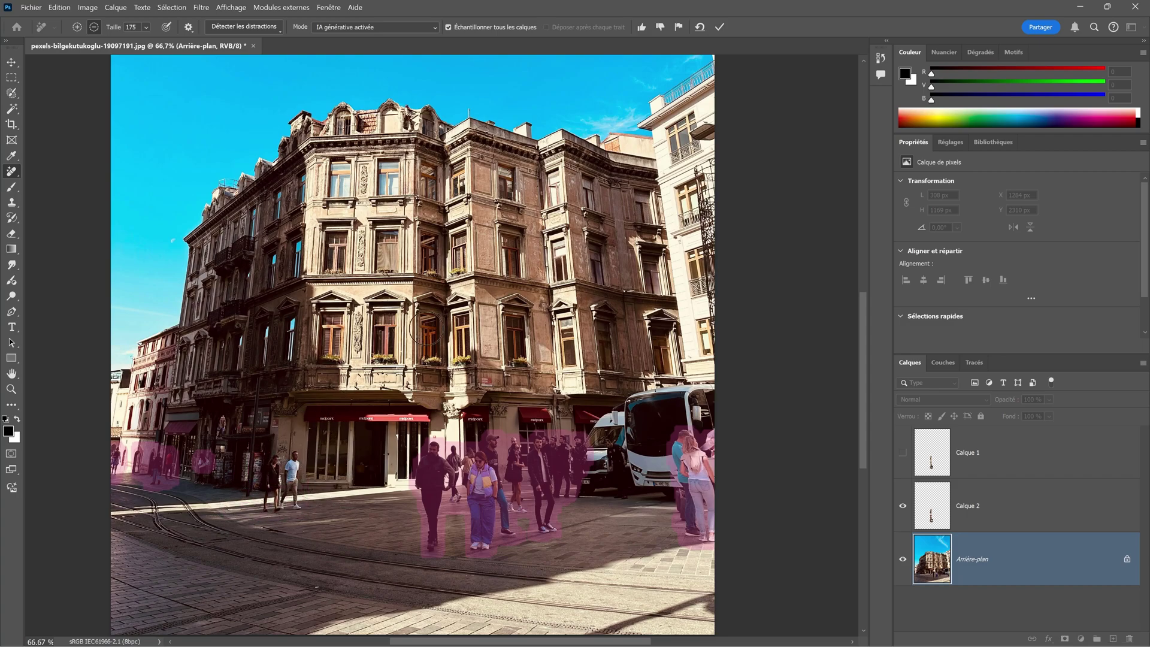
# Step: Add the dark figure between the van and the bus to the removal mask with a brush size of 108
pyautogui.hotkey('ctrl', '+')
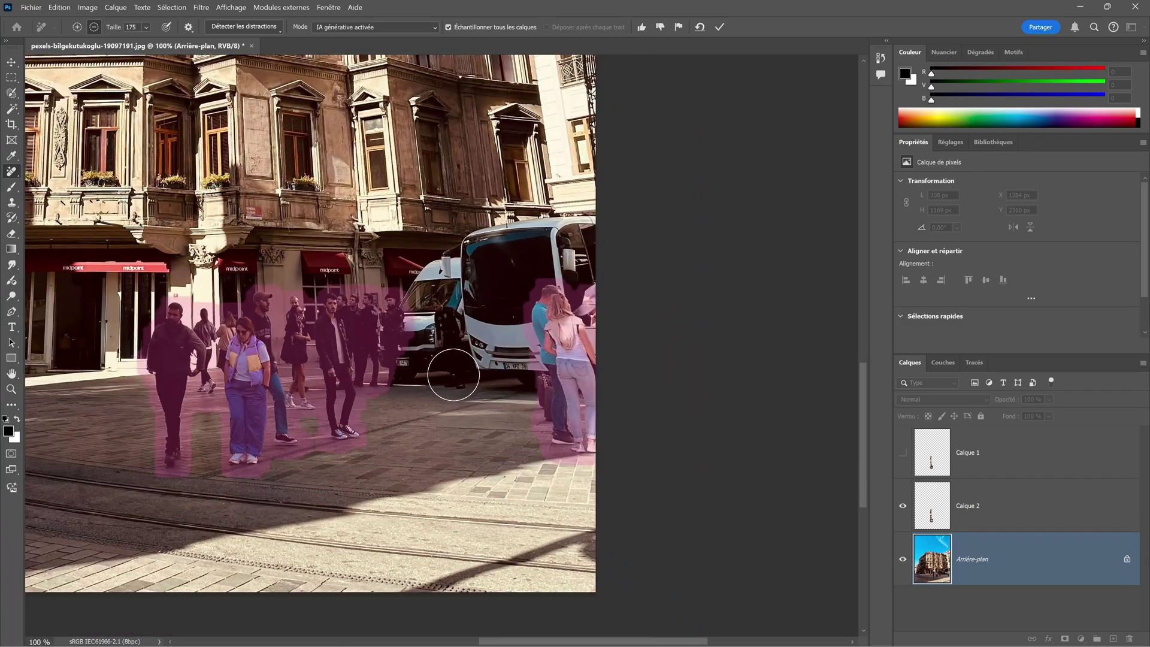
pyautogui.click(77, 27)
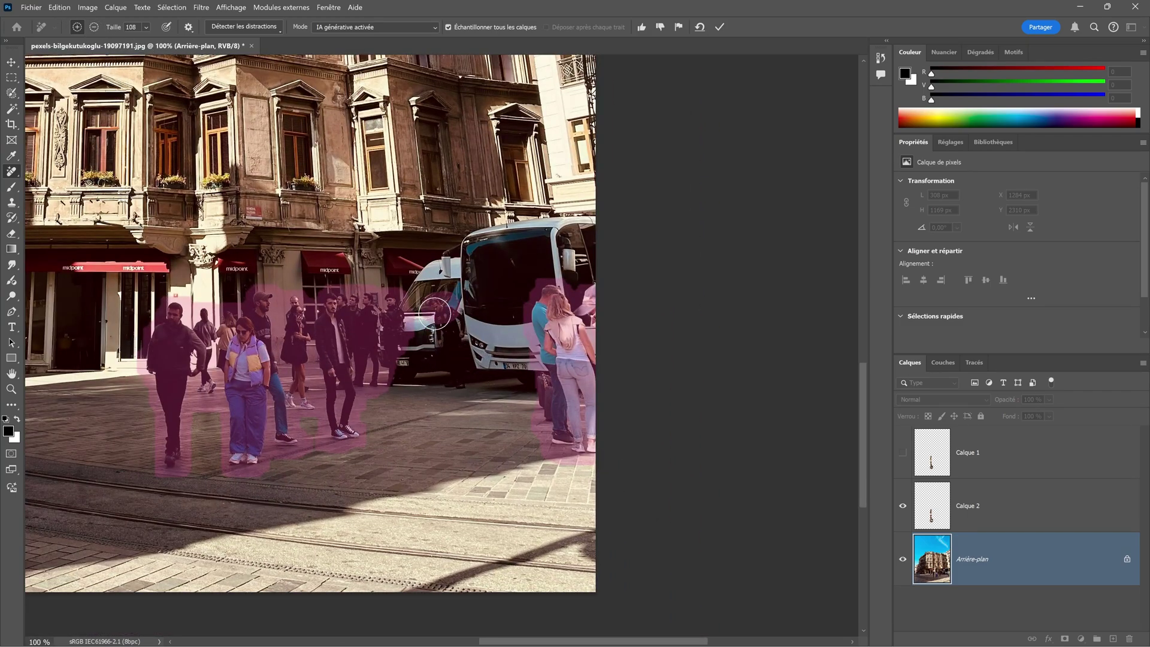
pyautogui.moveTo(452, 365); pyautogui.dragTo(456, 386)
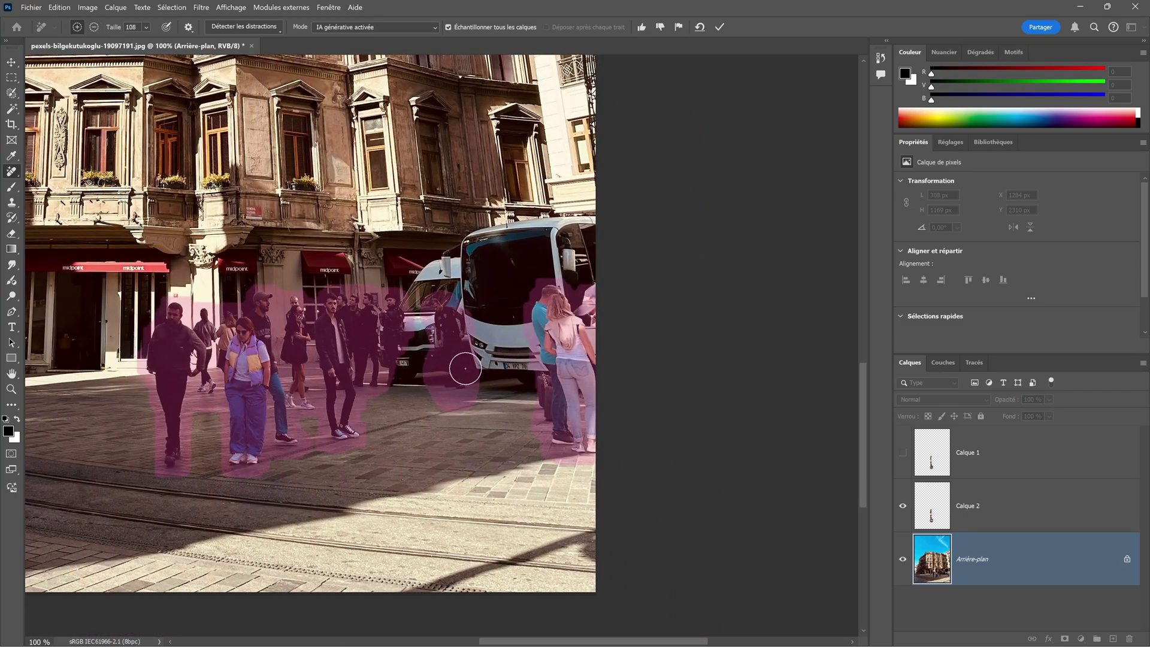
# Step: Extend the removal mask over the legs of the woman in front of the bookshop
pyautogui.hotkey('ctrl', '-')
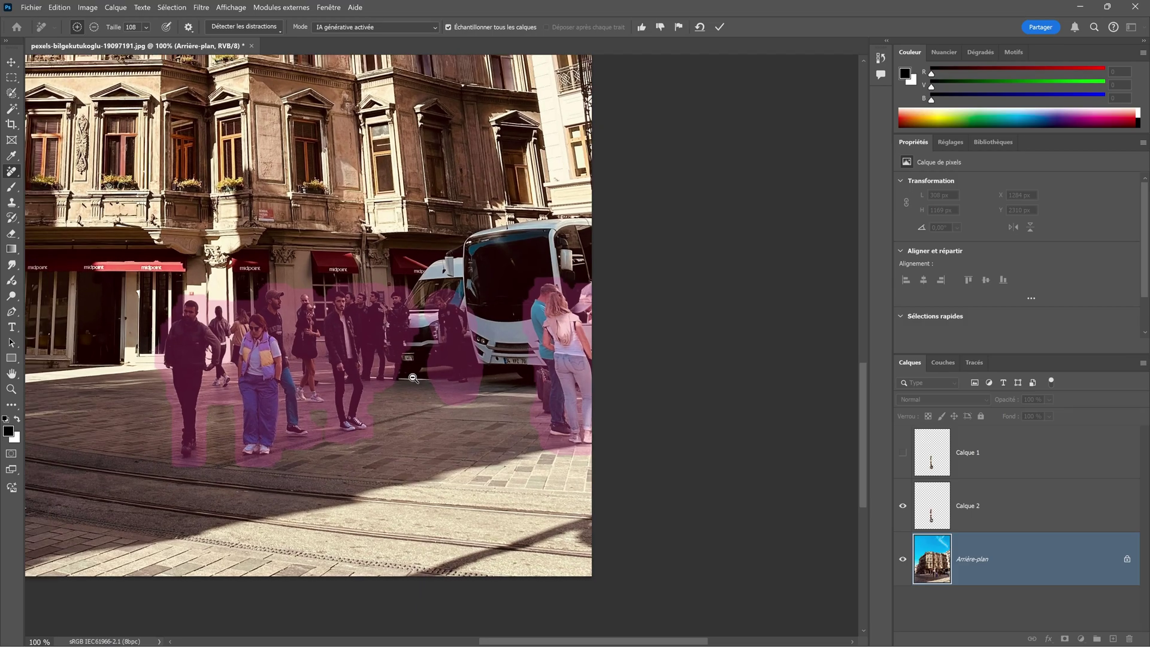
pyautogui.moveTo(446, 402); pyautogui.dragTo(482, 417)
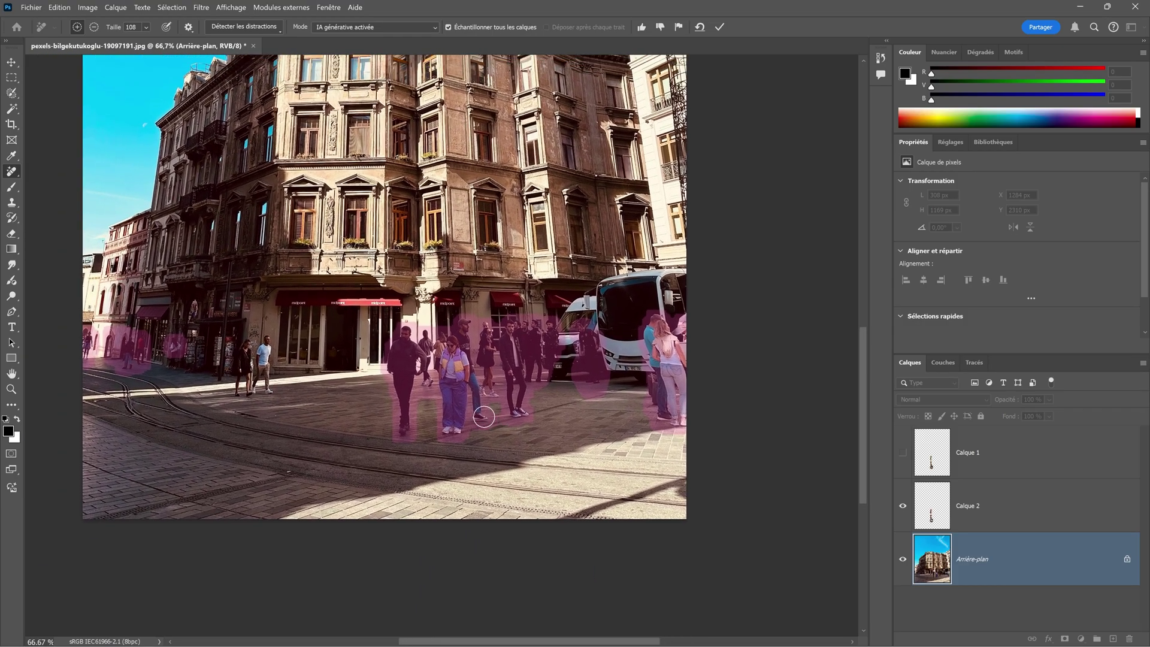
pyautogui.moveTo(196, 403); pyautogui.dragTo(417, 312)
pyautogui.click(417, 312)
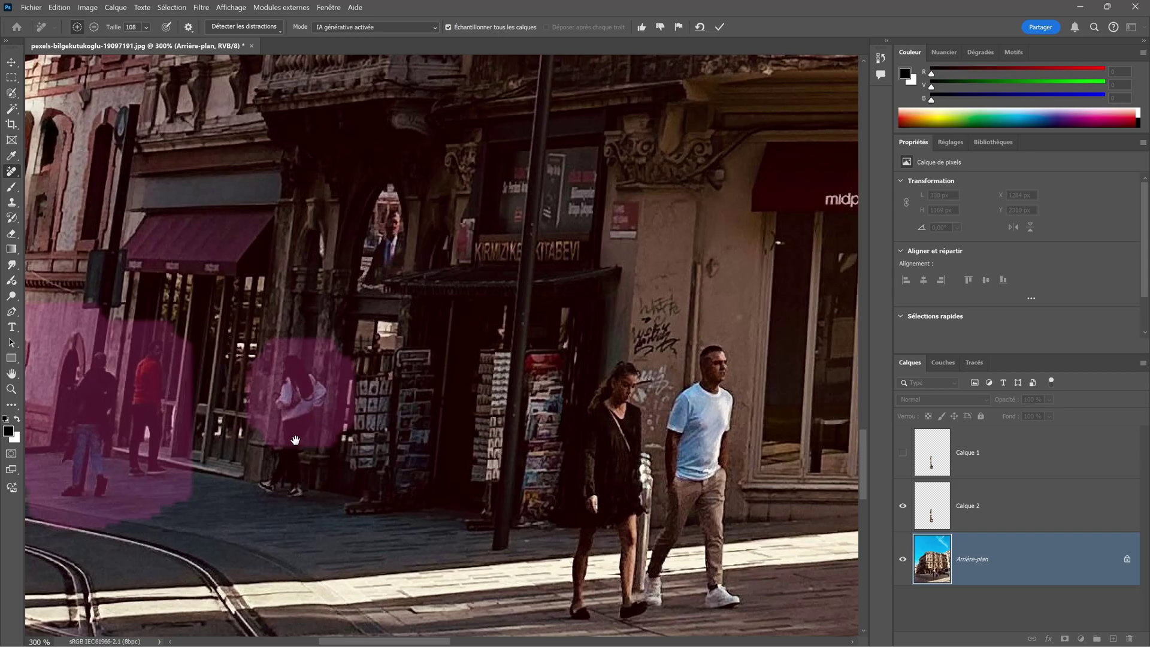
pyautogui.moveTo(306, 389)
pyautogui.mouseDown()
pyautogui.moveTo(288, 450)
pyautogui.moveTo(299, 390)
pyautogui.mouseUp()
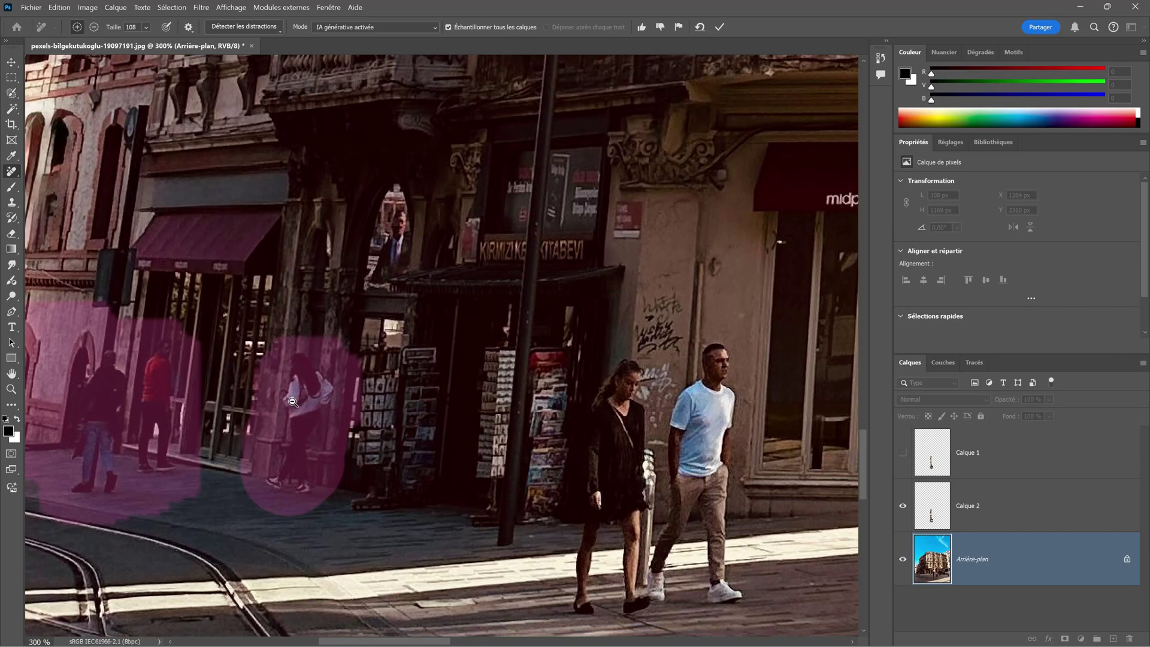
pyautogui.keyDown('alt'); pyautogui.click(296, 400); pyautogui.keyUp('alt')
pyautogui.keyDown('alt'); pyautogui.click(354, 379); pyautogui.keyUp('alt')
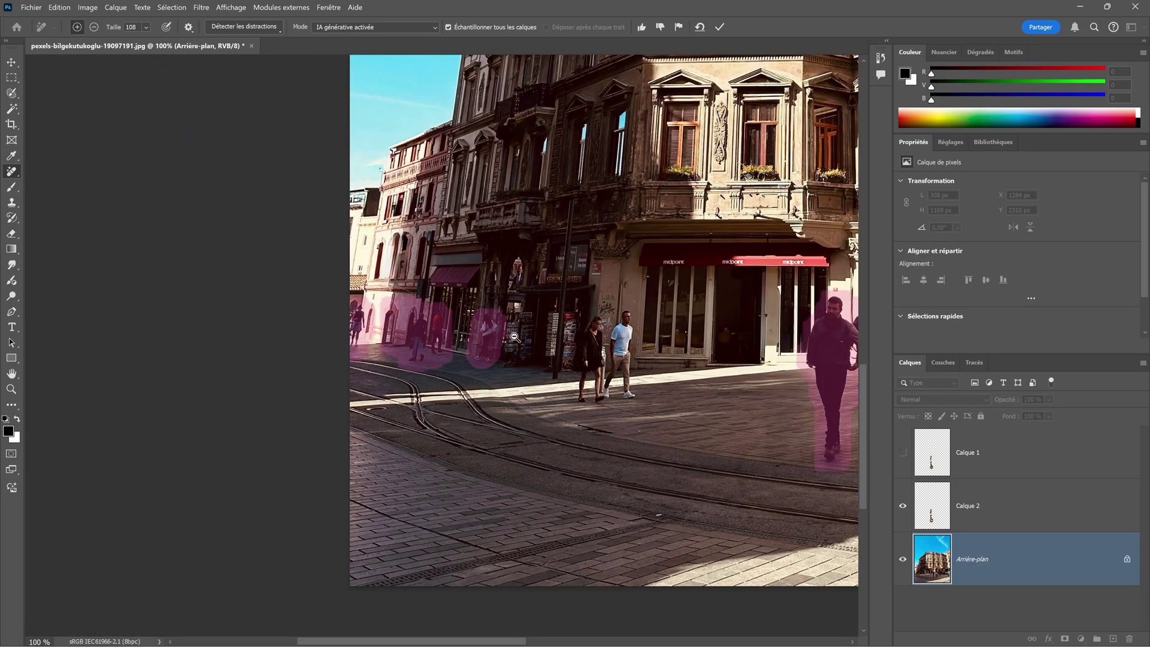
pyautogui.keyDown('alt'); pyautogui.click(354, 379); pyautogui.keyUp('alt')
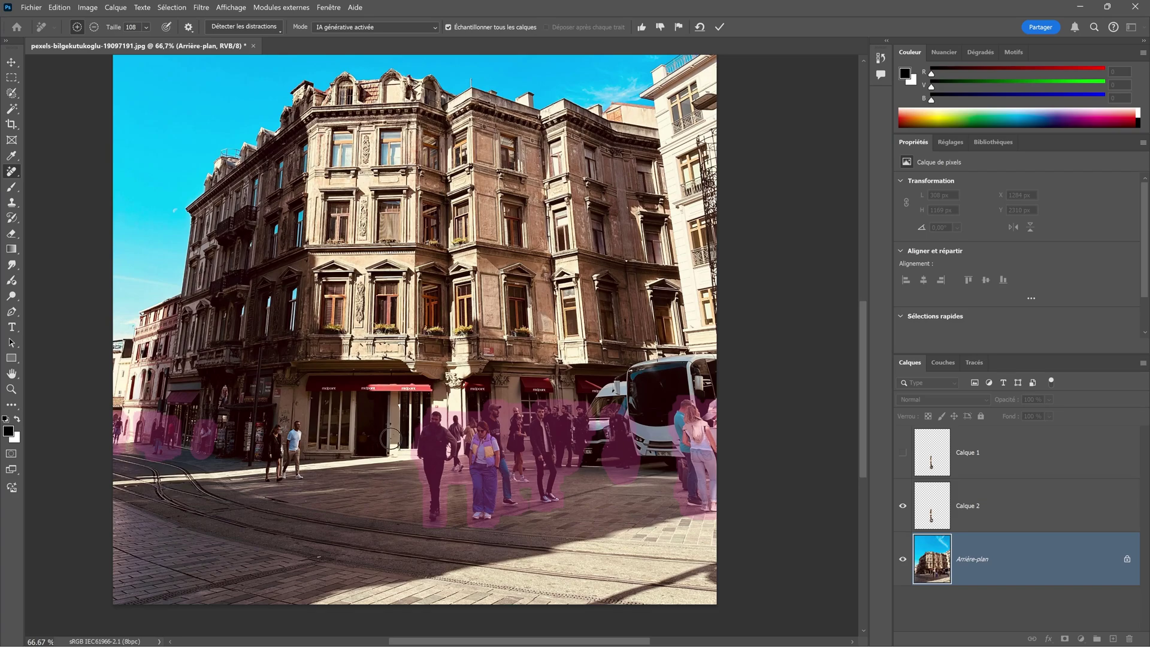
# Step: Apply the removal of the masked people on the background layer and inspect the van and bus at 300%
pyautogui.click(719, 27)
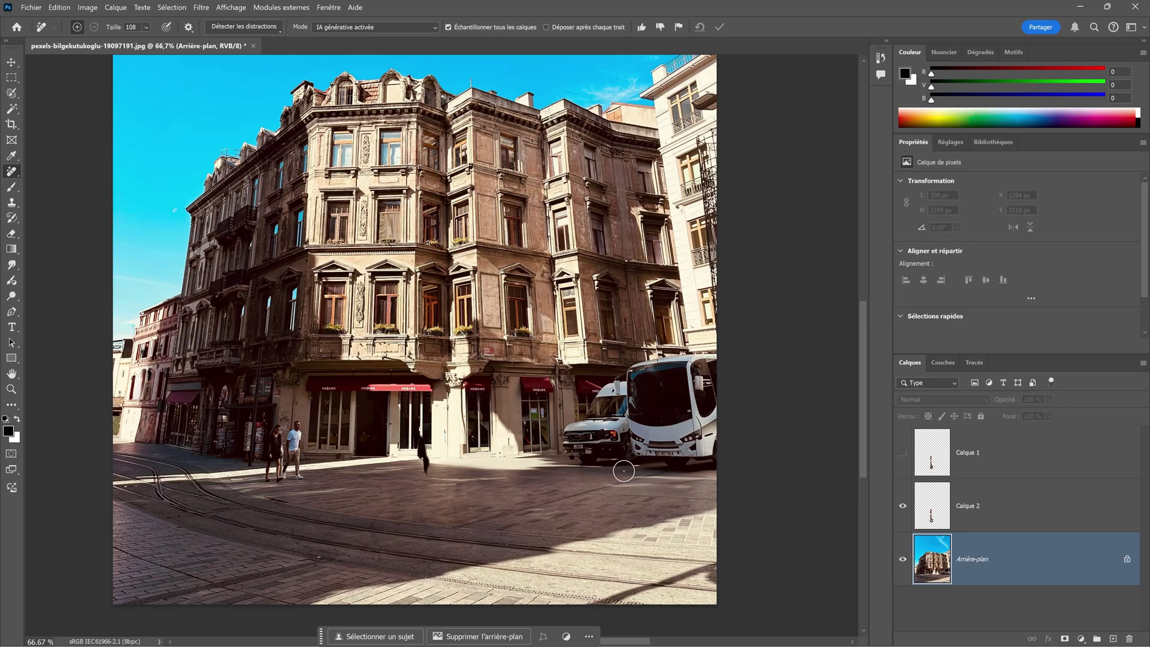
pyautogui.scroll(3, 624, 470)
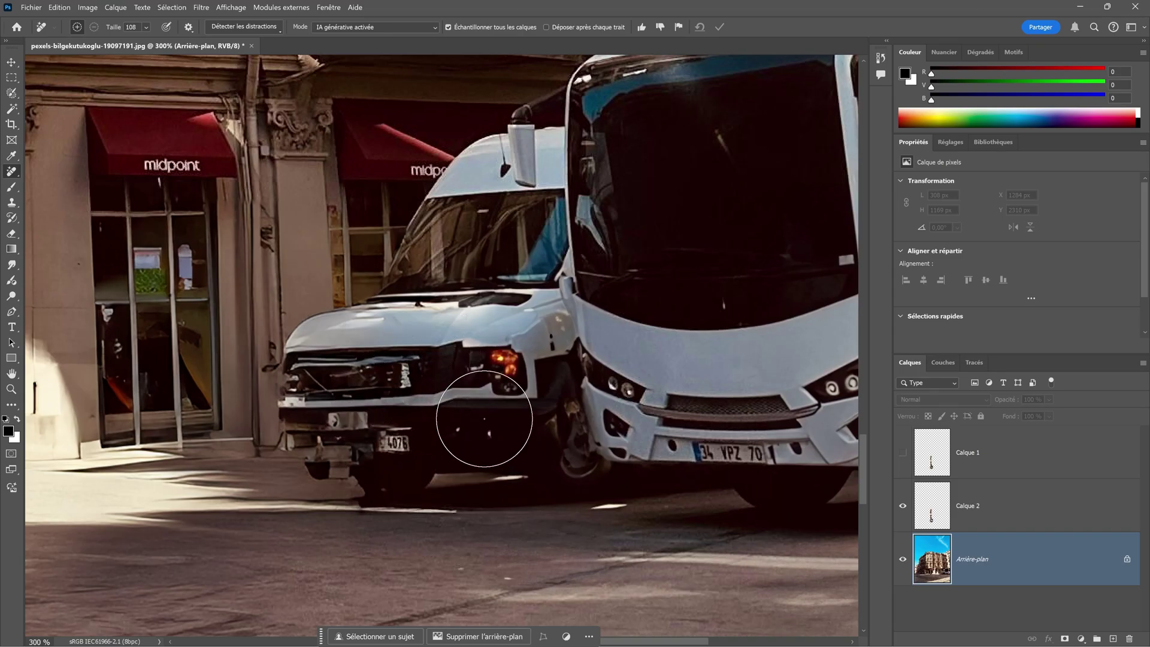
pyautogui.scroll(-3, 485, 419)
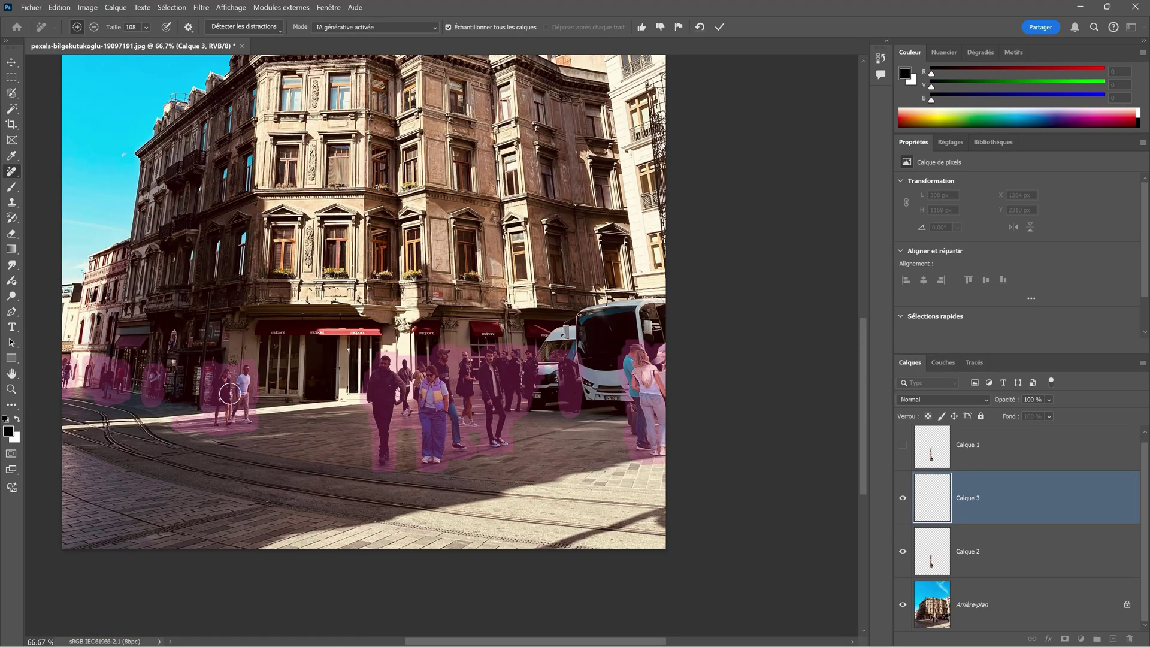
# Step: Refine the people mask on Calque 3, keeping the couple beside the café, and apply the removal in Auto mode
pyautogui.scroll(3, 624, 507)
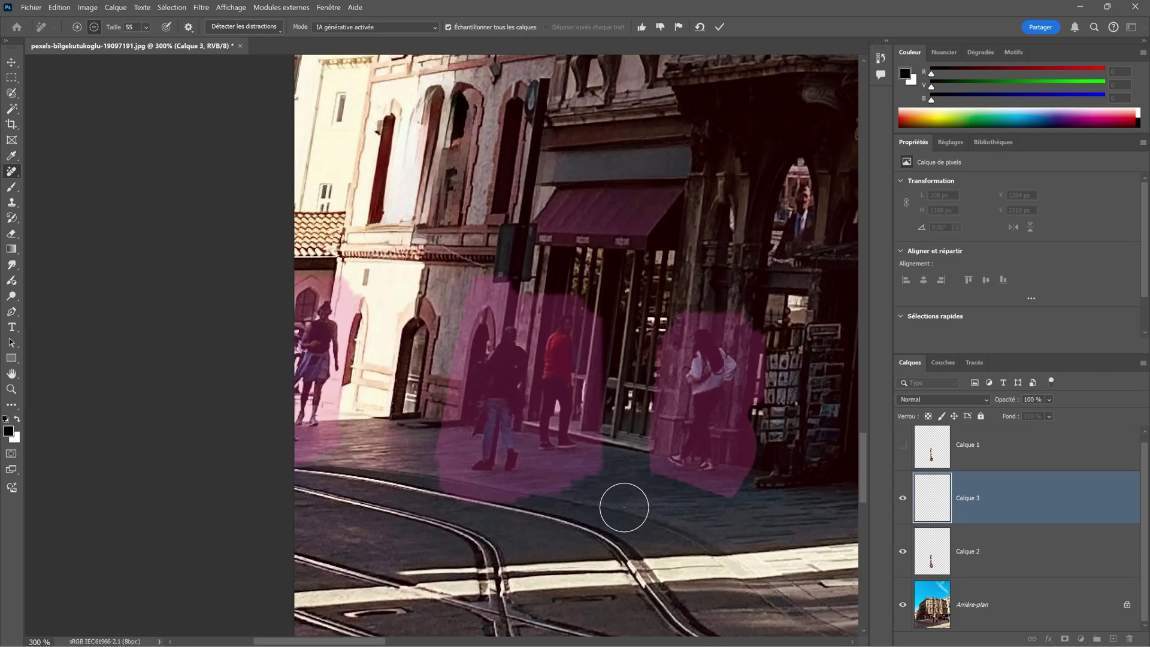
pyautogui.scroll(-5, 624, 507)
pyautogui.press('Return')
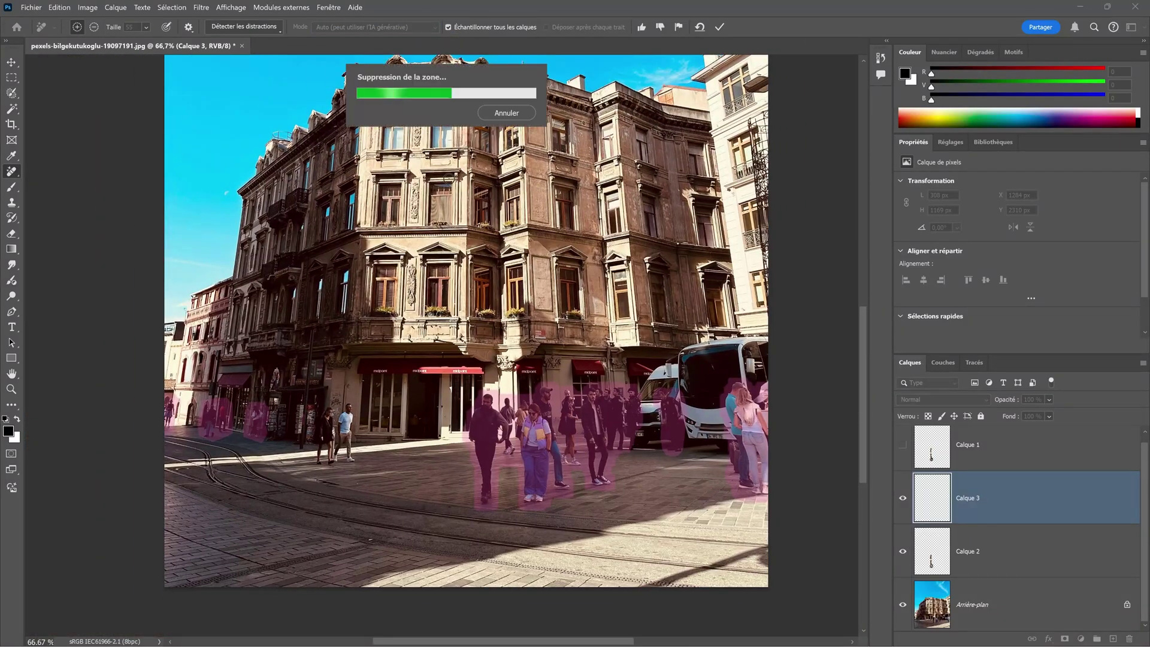
# Step: Compare the van and bus area at 200% with and without the Calque 3 people removal
pyautogui.scroll(2, 632, 386)
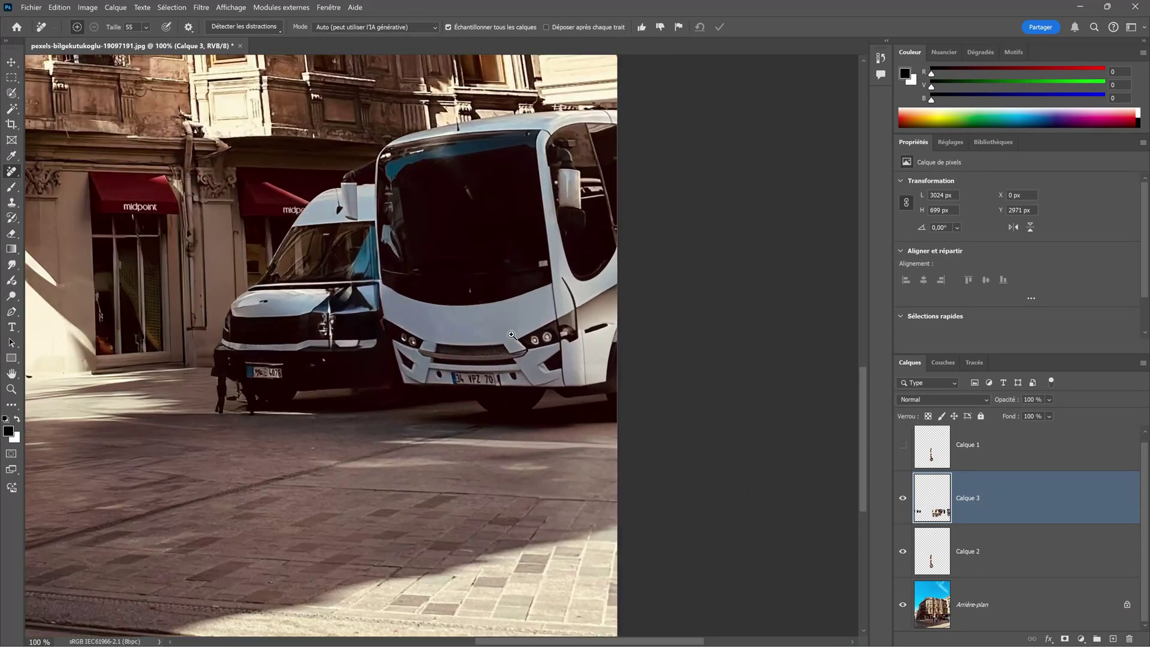
pyautogui.scroll(1, 512, 335)
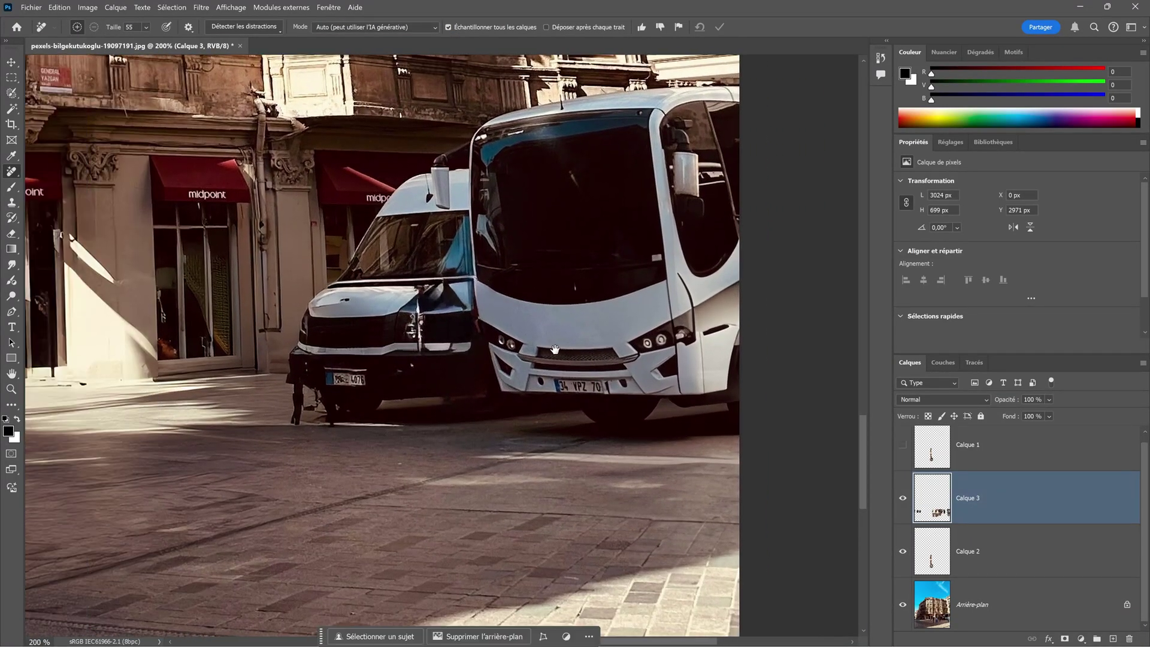
pyautogui.click(901, 500)
pyautogui.click(901, 500)
pyautogui.click(902, 499)
pyautogui.click(902, 500)
pyautogui.click(901, 500)
pyautogui.click(902, 500)
# Step: Add a new empty layer directly above Calque 3
pyautogui.click(1112, 639)
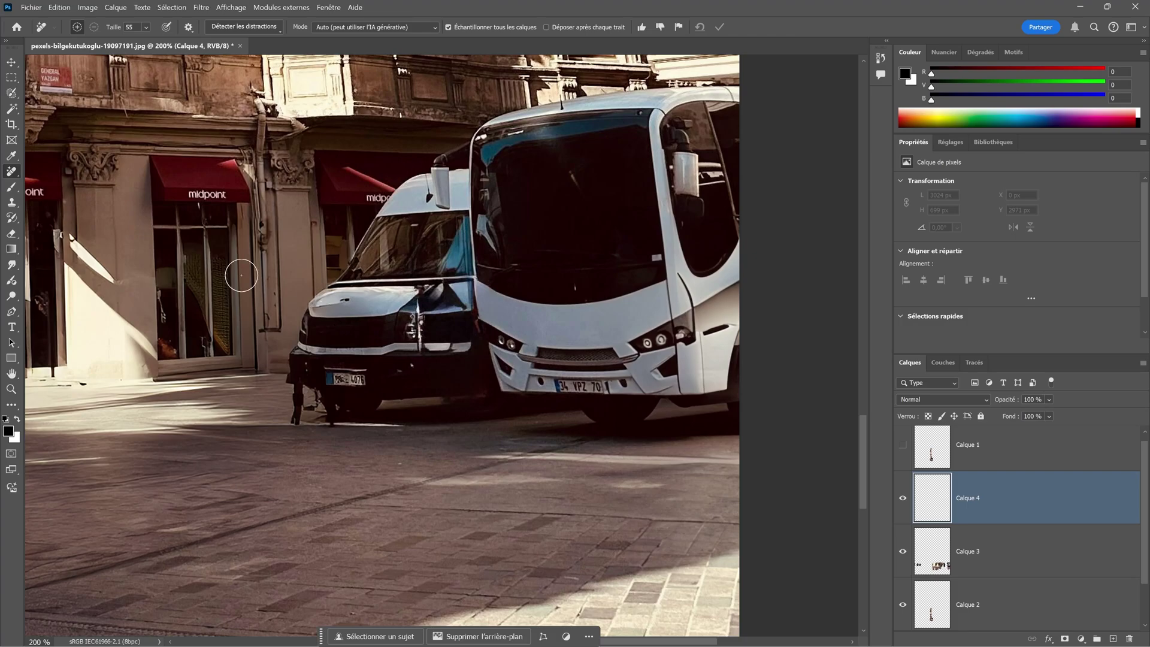
# Step: Try a fixed-size rectangular selection covering 2000 × 2000 px of the image's lower right area, and deselect it
pyautogui.click(12, 77)
pyautogui.hotkey('ctrl', 'a')
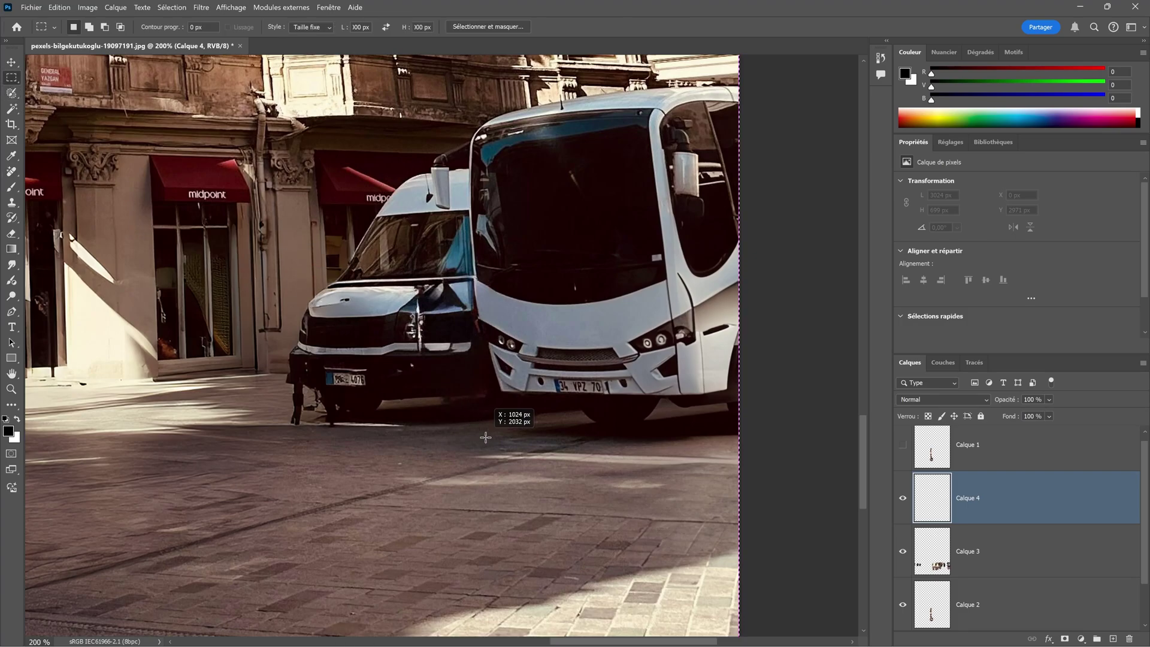
pyautogui.click(501, 443)
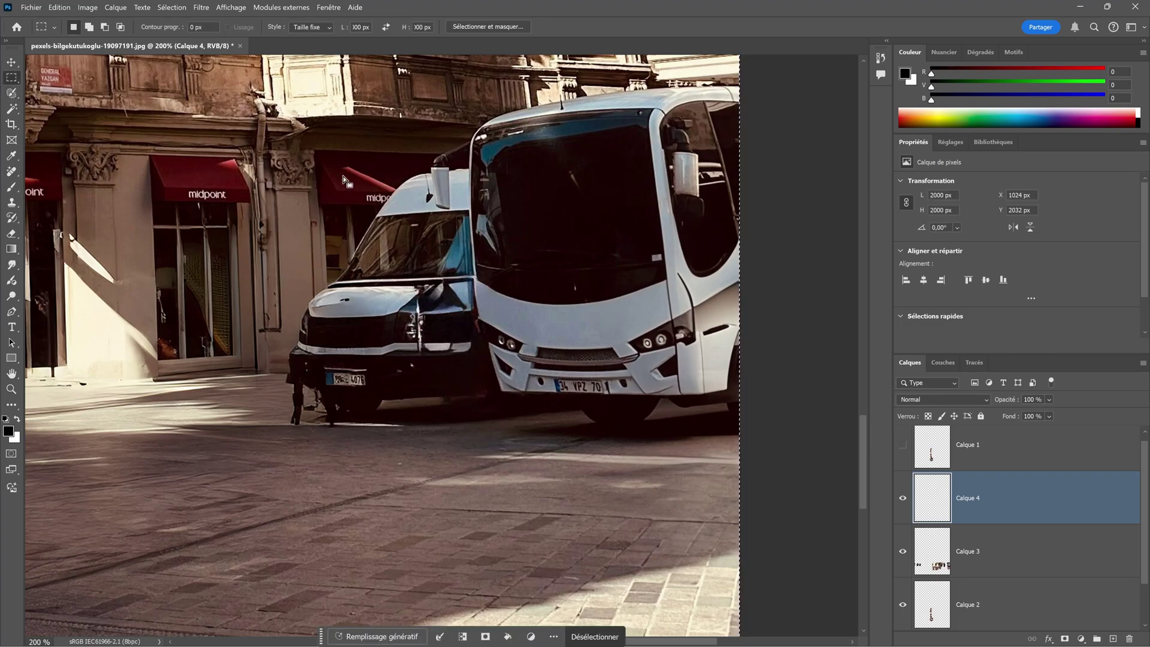
pyautogui.hotkey('ctrl', 'd')
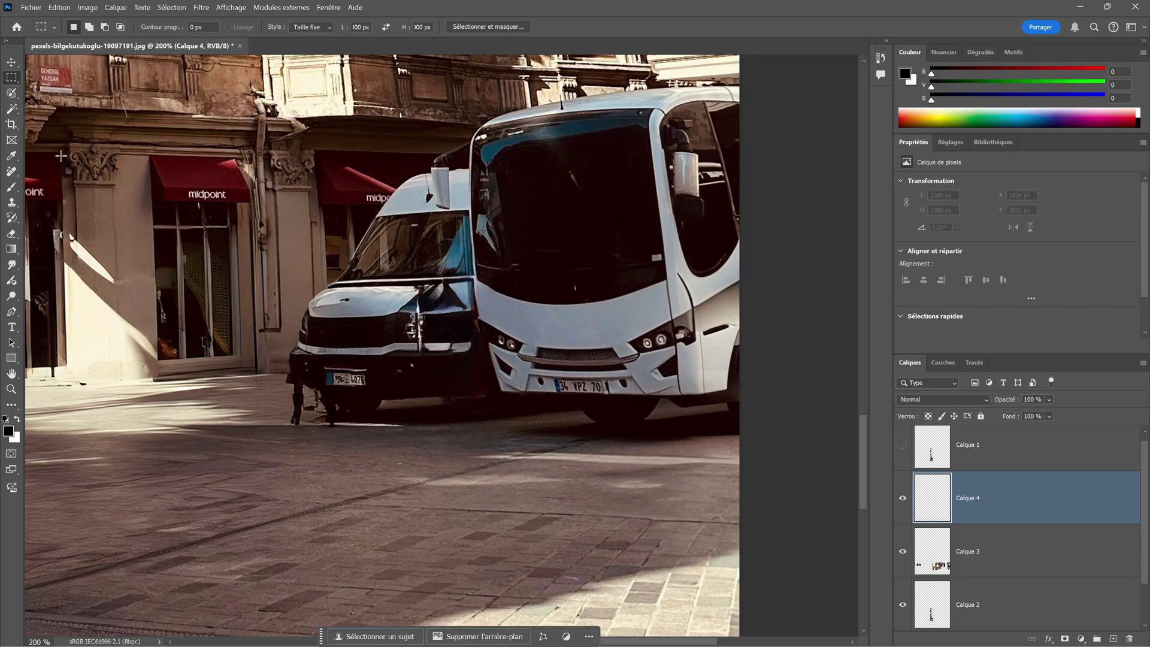
# Step: Paint a selection over the white van's front and the leftover legs with the Selection Brush at size 111 and 90% opacity
pyautogui.click(12, 93)
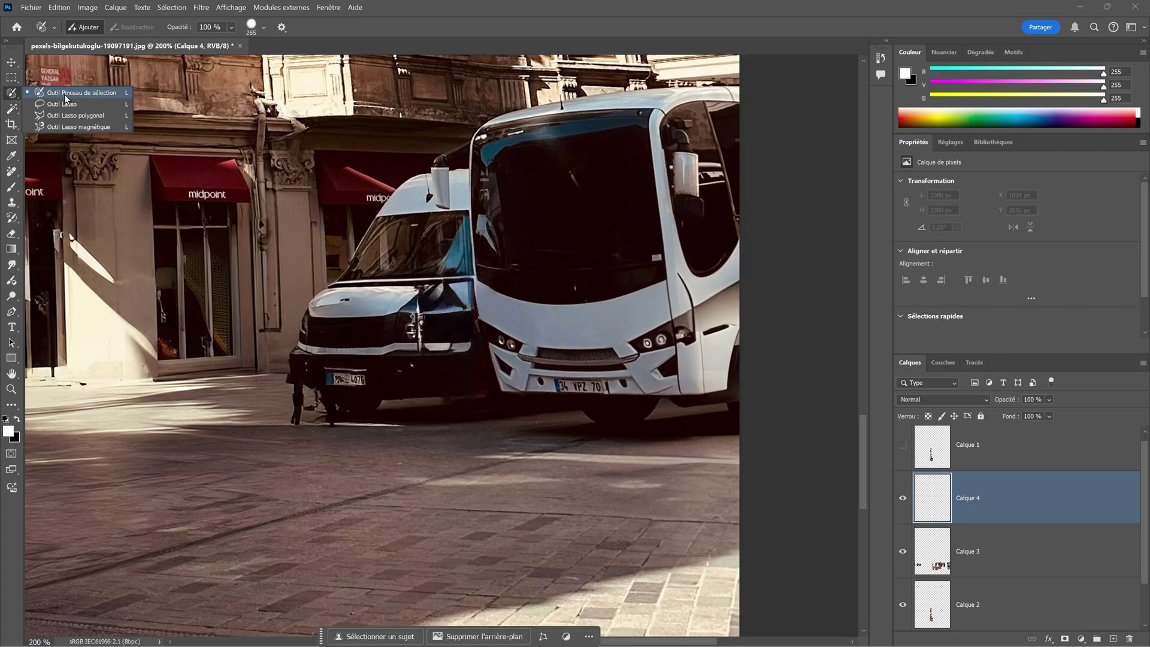
pyautogui.click(66, 95)
pyautogui.press('[')
pyautogui.press('[')
pyautogui.press('[')
pyautogui.press('[')
pyautogui.press('[')
pyautogui.press('[')
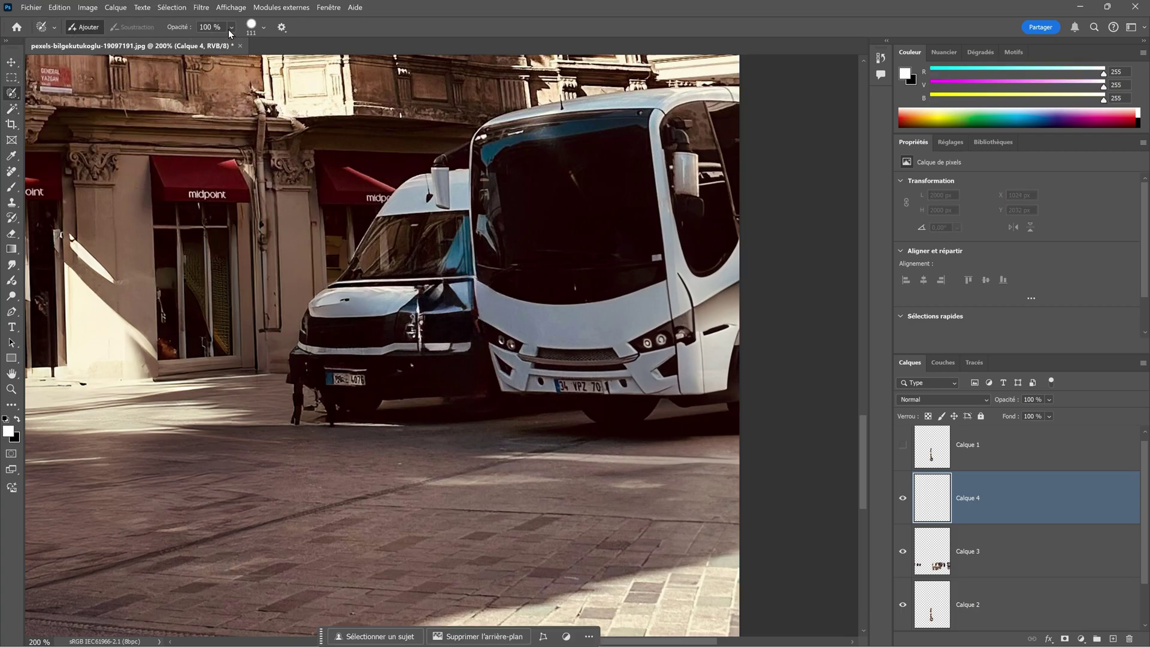
pyautogui.moveTo(263, 41); pyautogui.dragTo(257, 44)
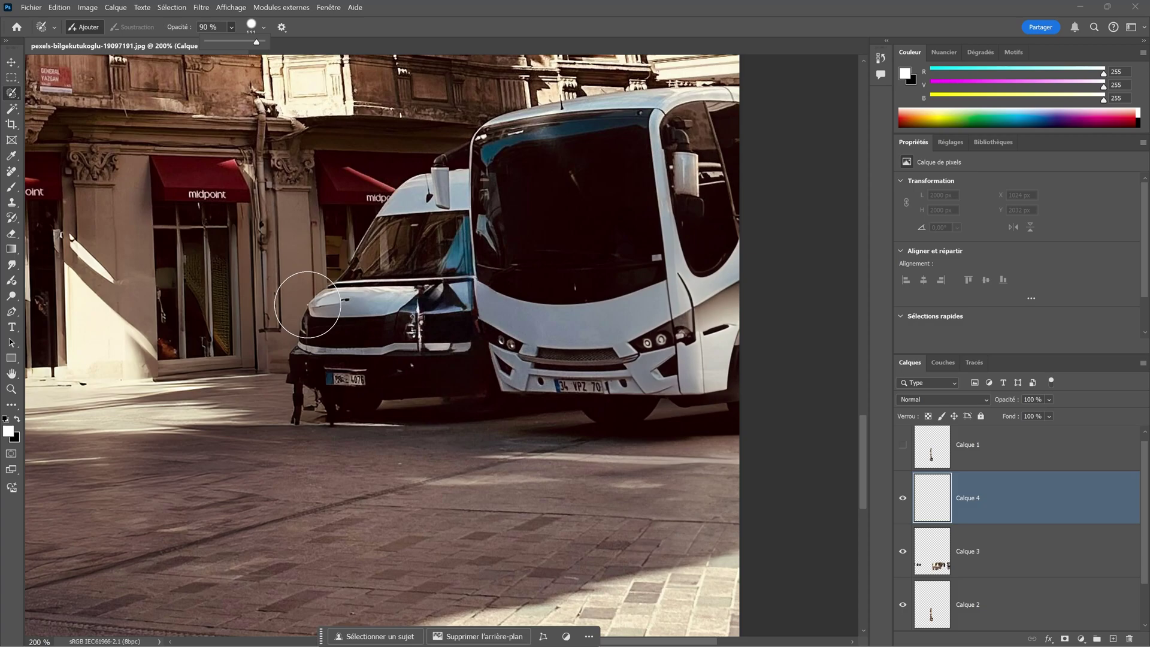
pyautogui.moveTo(305, 302)
pyautogui.mouseDown()
pyautogui.moveTo(405, 302)
pyautogui.moveTo(463, 339)
pyautogui.moveTo(321, 405)
pyautogui.moveTo(388, 338)
pyautogui.mouseUp()
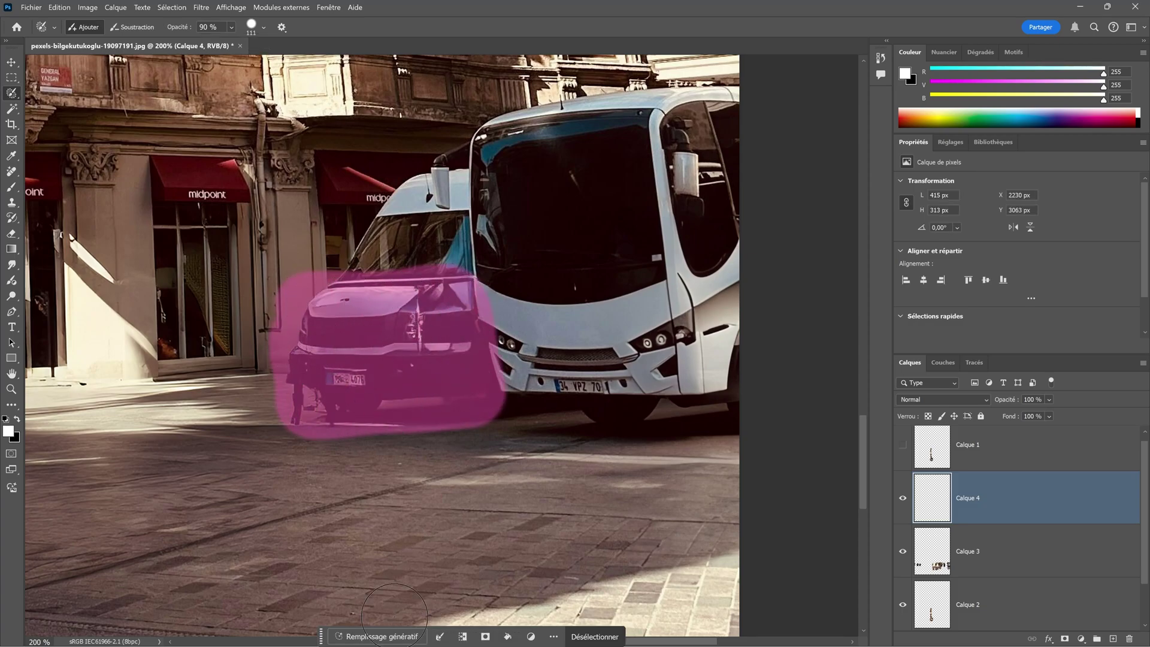
# Step: Run Generative Fill on the selected van area without a prompt and choose the third variant
pyautogui.click(371, 637)
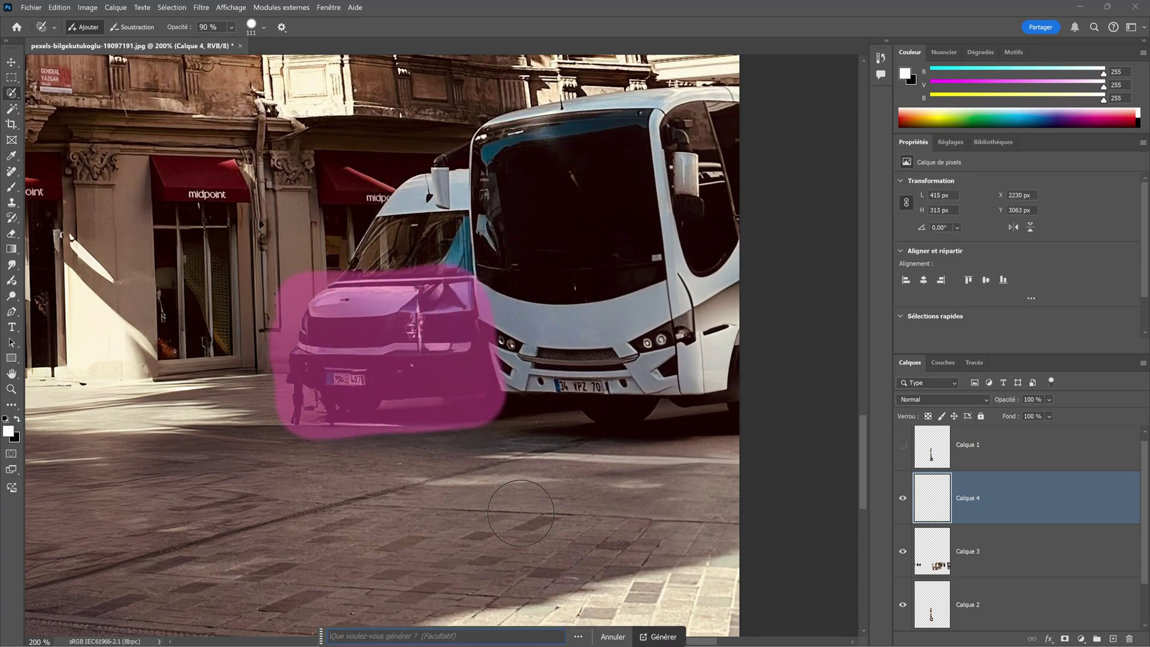
pyautogui.click(661, 637)
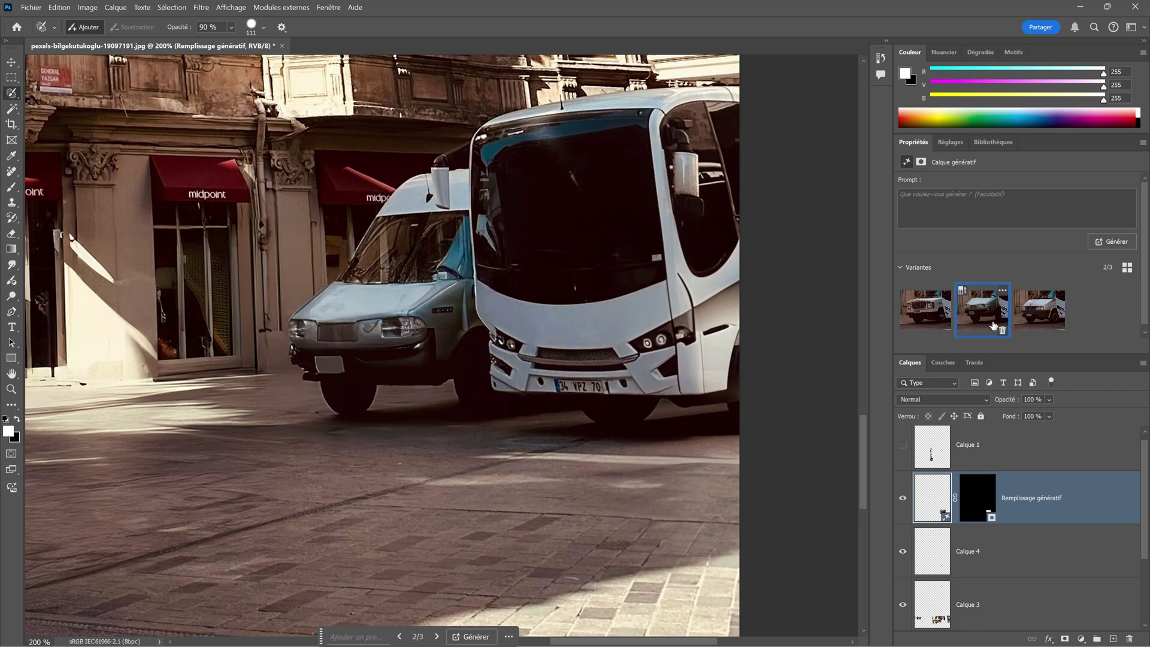
pyautogui.click(1039, 318)
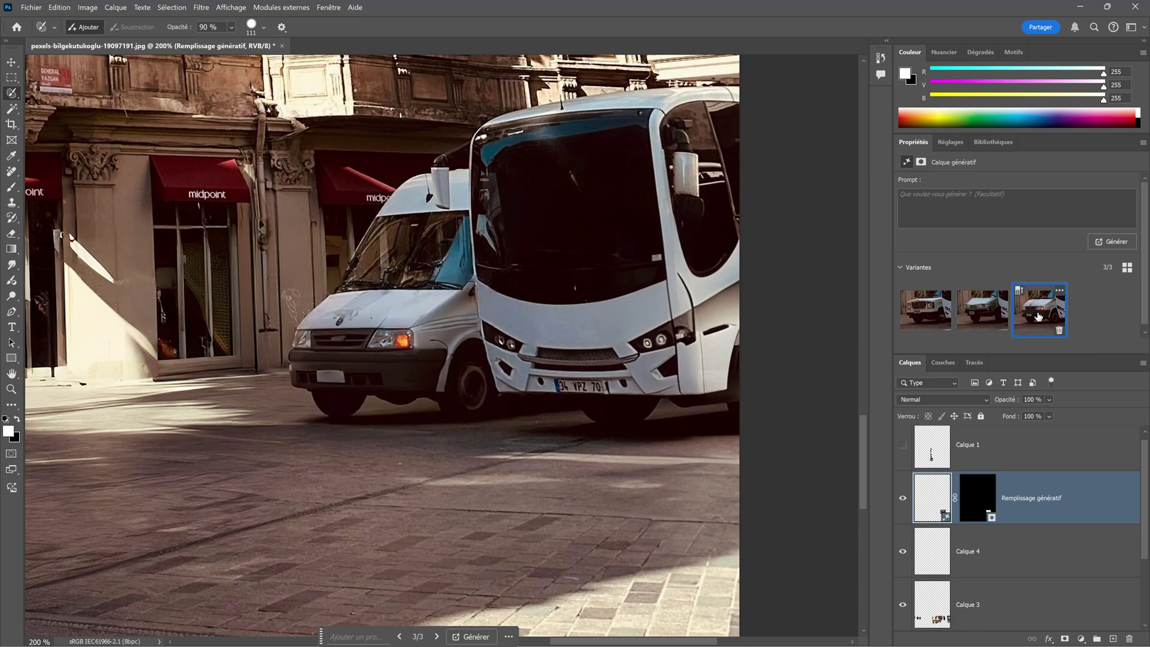
# Step: Compare the van with and without the generative fill layer, both close up and at 50% zoom
pyautogui.click(903, 502)
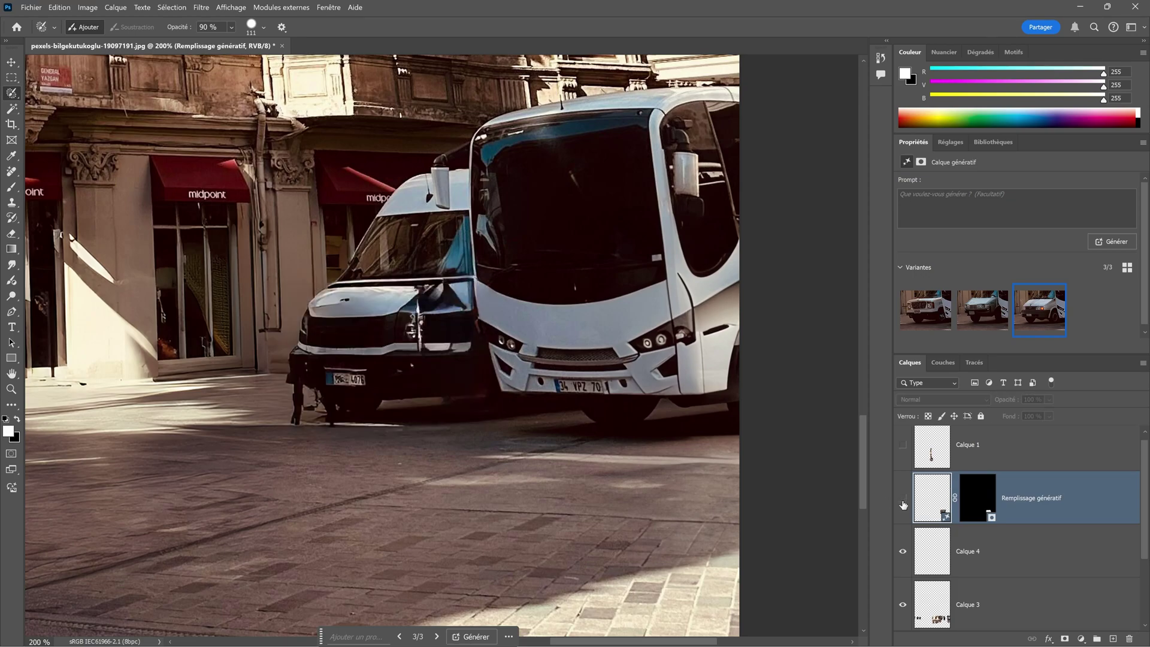
pyautogui.click(904, 502)
pyautogui.click(904, 502)
pyautogui.click(904, 503)
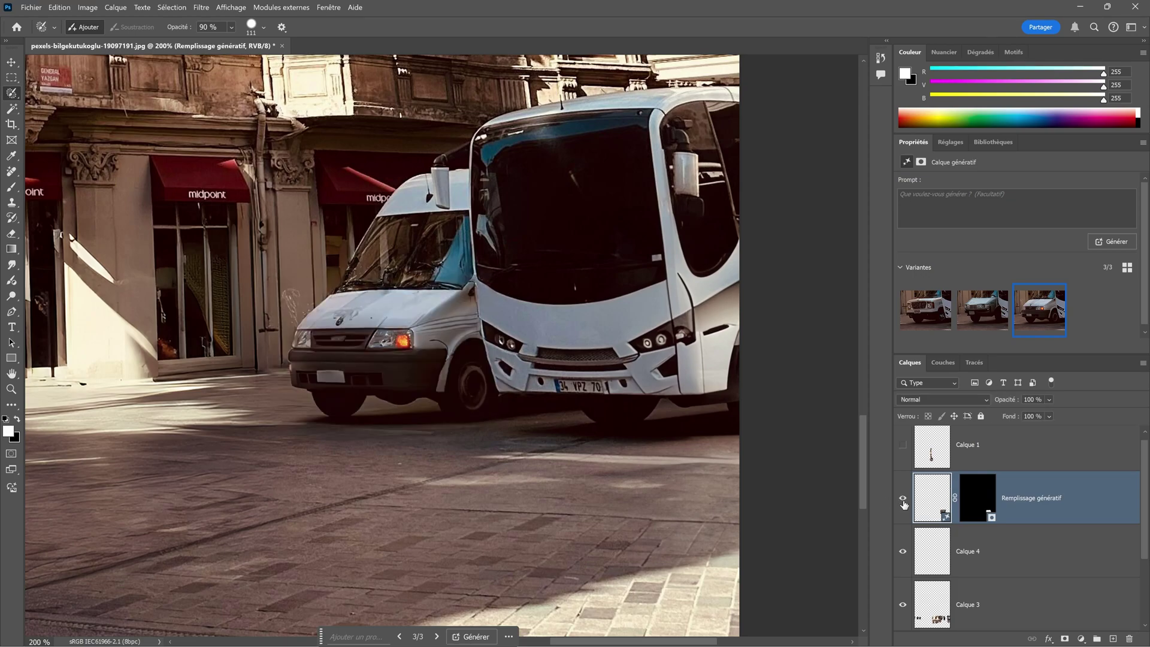
pyautogui.hotkey('ctrl', '-')
pyautogui.hotkey('ctrl', '-')
pyautogui.hotkey('ctrl', '-')
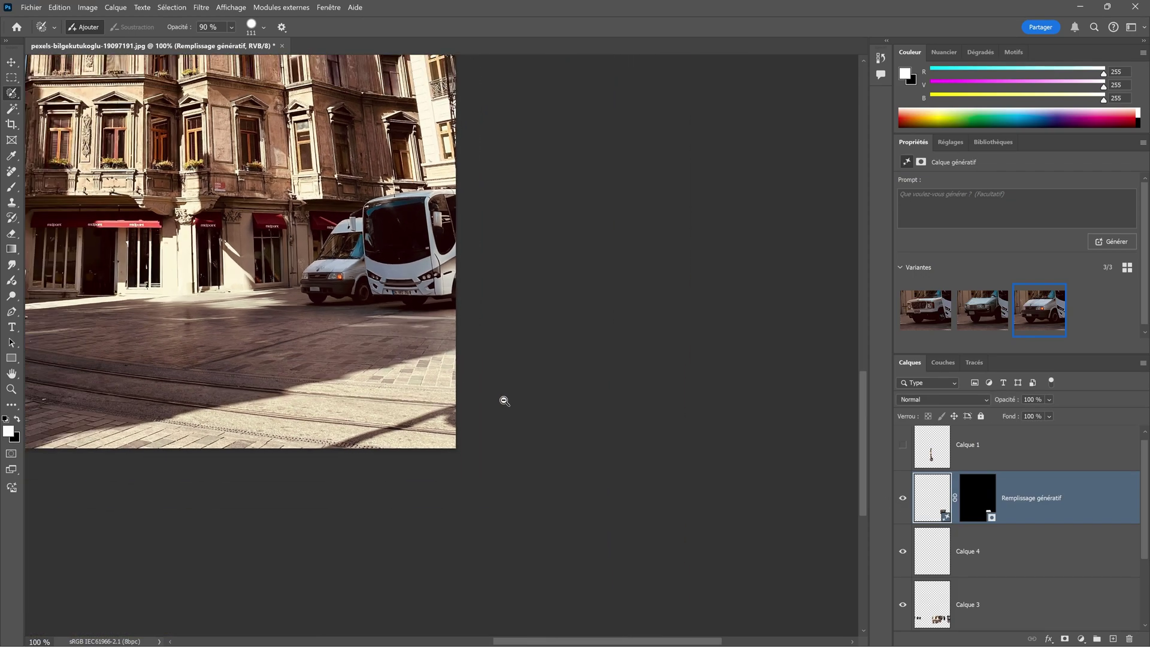
pyautogui.hotkey('ctrl', '-')
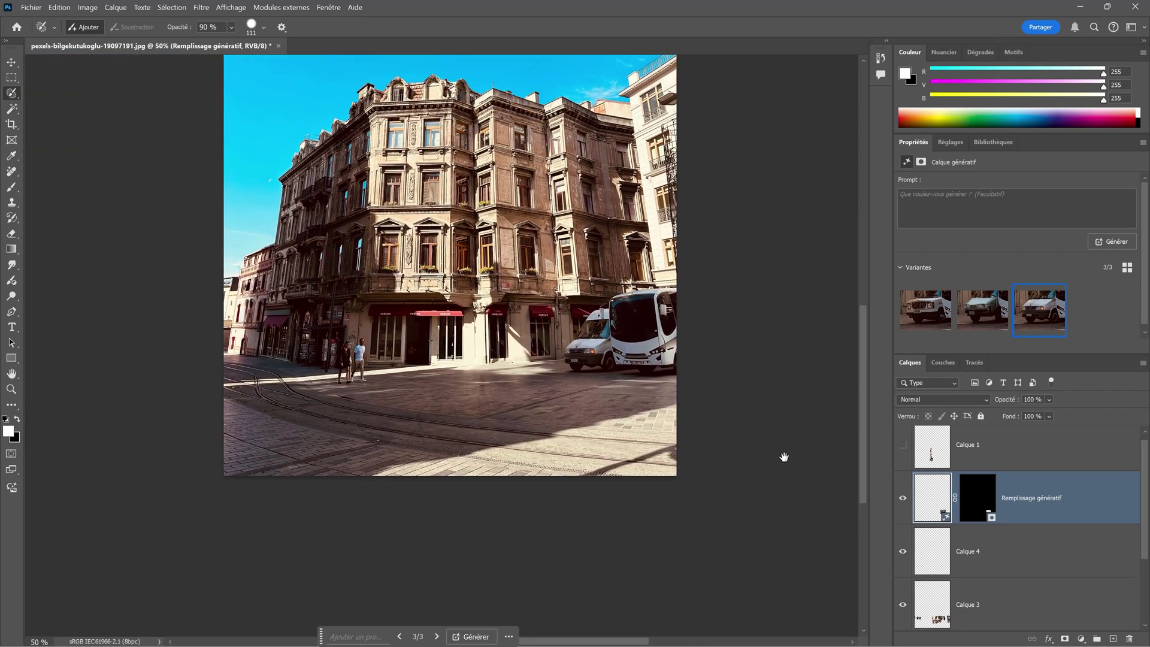
pyautogui.click(903, 502)
pyautogui.click(903, 502)
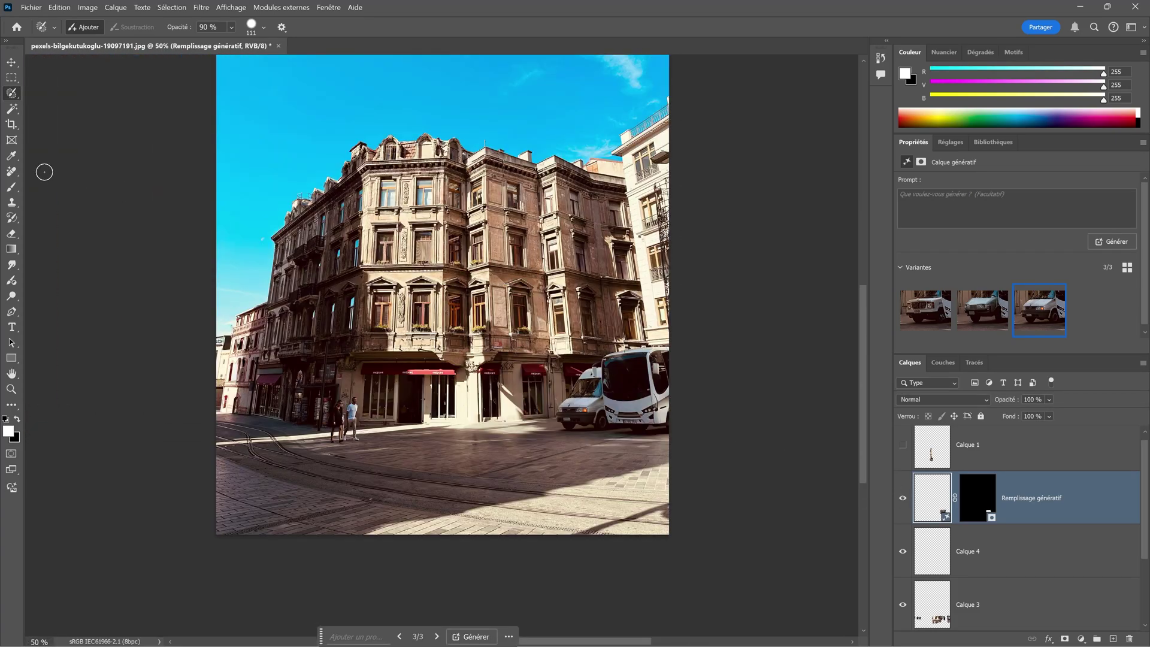
pyautogui.click(11, 172)
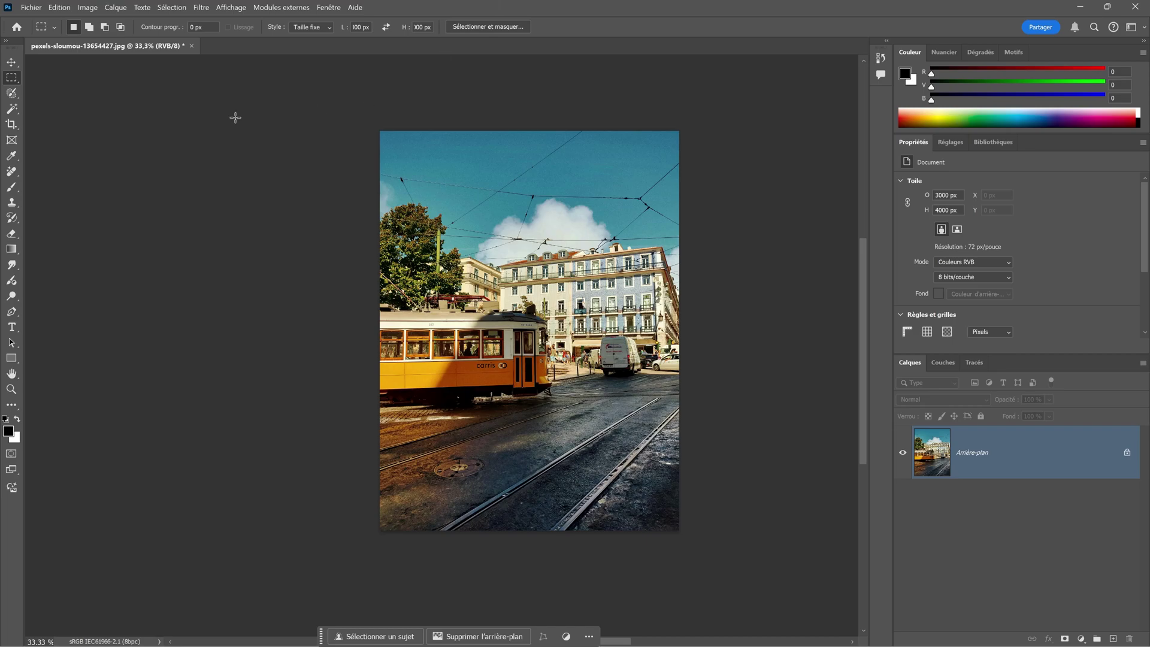
# Step: Extend the tram photo's canvas to the left to about 6000 px wide using Crop with the Generative Expand fill and no prompt
pyautogui.click(12, 124)
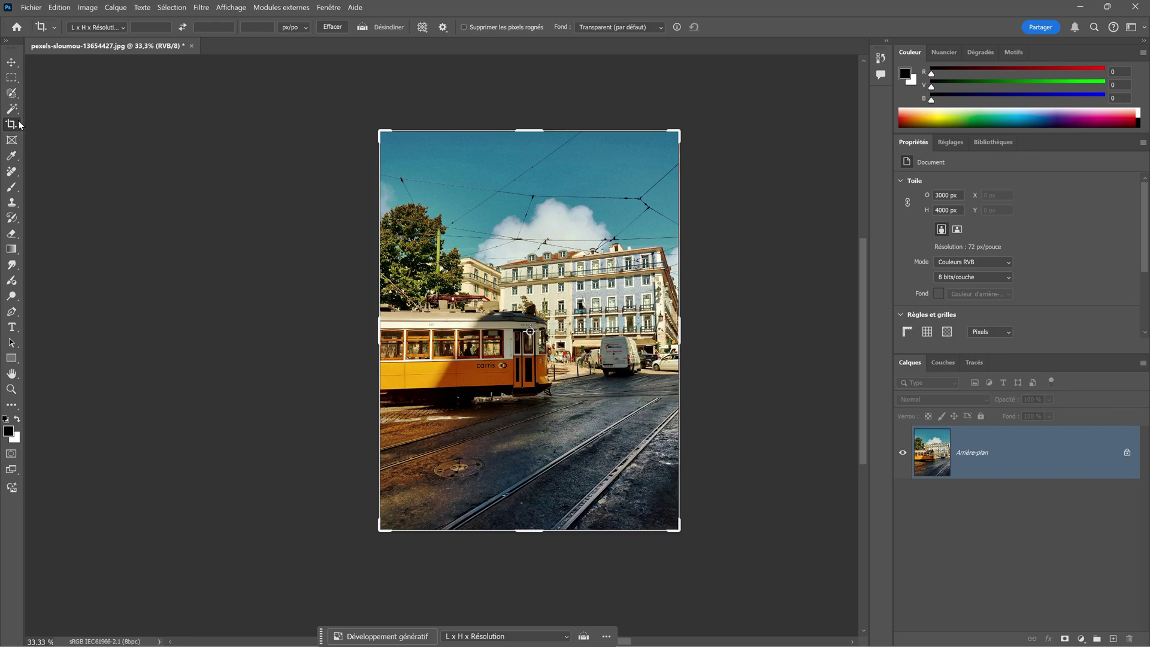
pyautogui.click(614, 28)
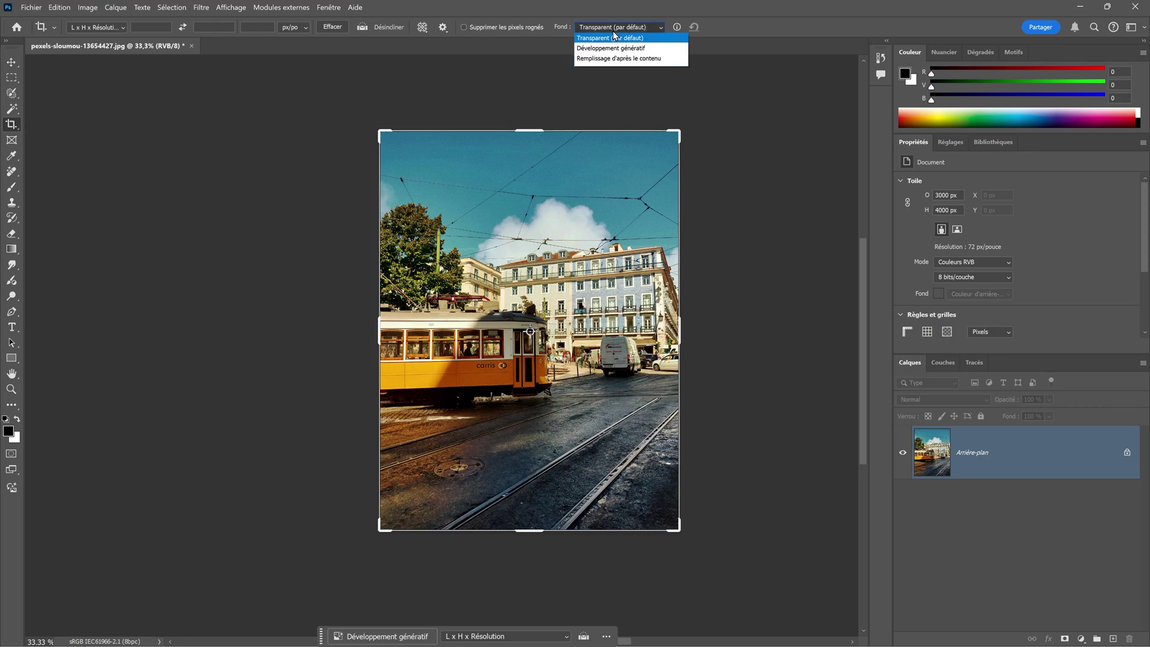
pyautogui.click(602, 48)
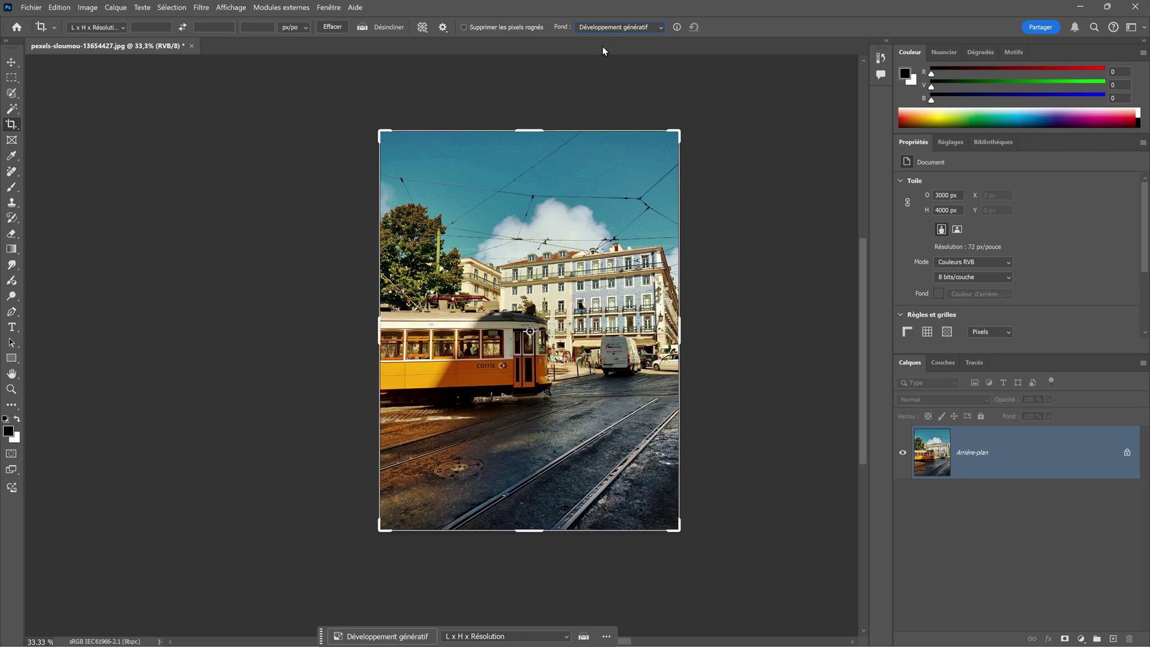
pyautogui.moveTo(379, 330); pyautogui.dragTo(224, 332)
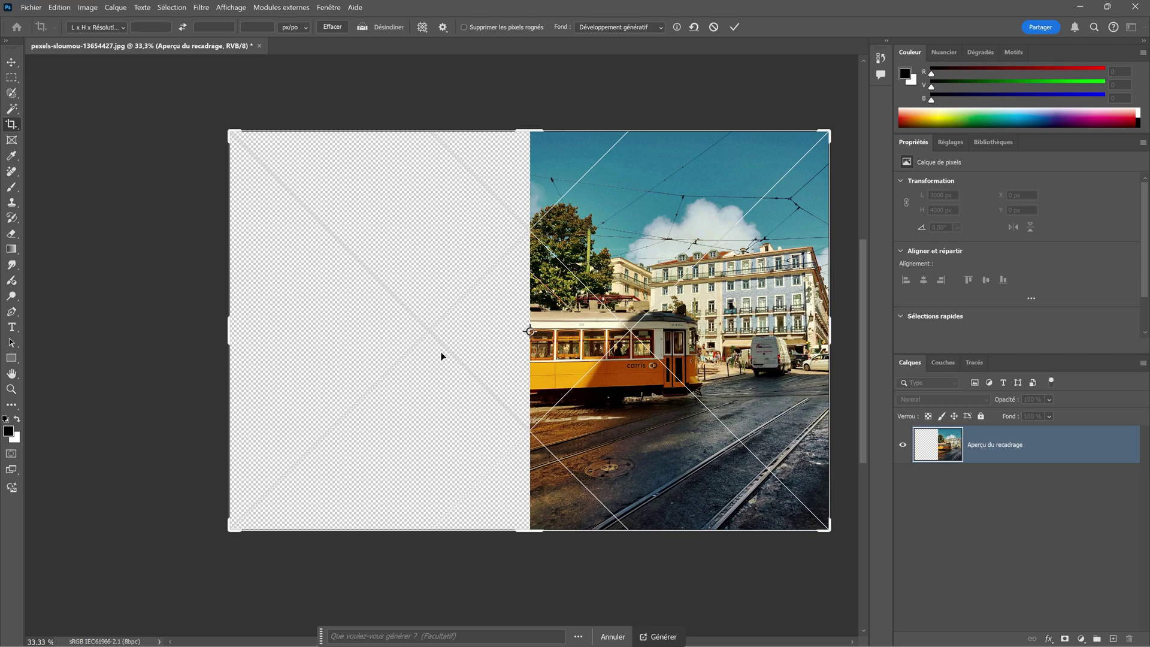
pyautogui.click(734, 28)
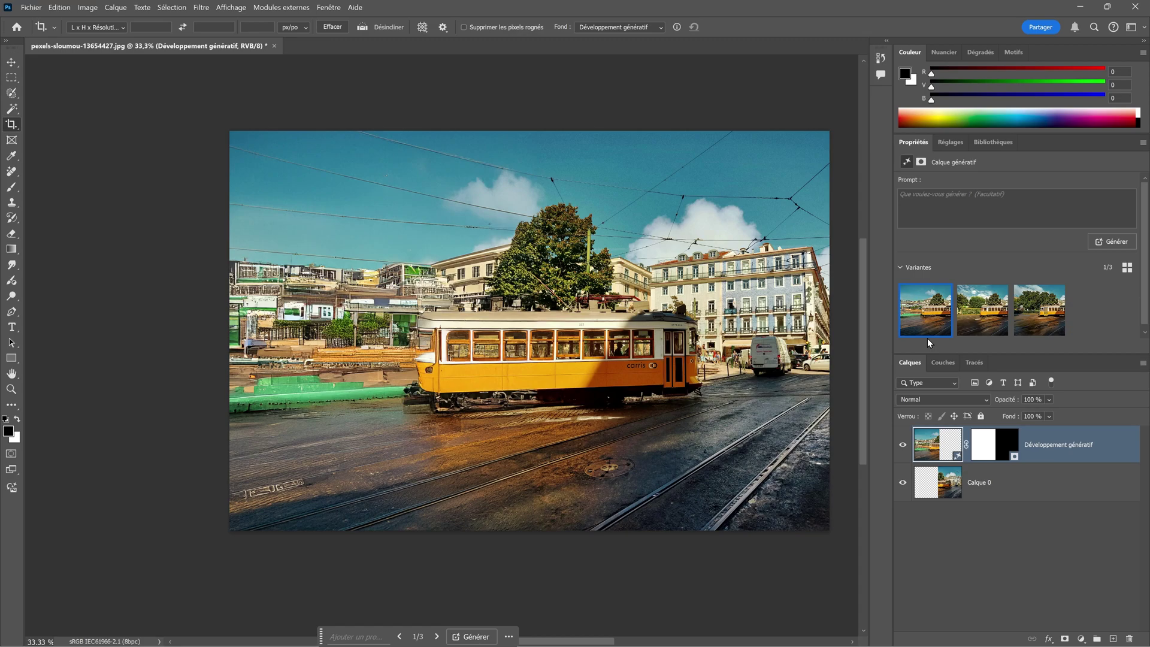
# Step: Compare the generated expansion variants and keep the second one
pyautogui.click(985, 322)
pyautogui.click(1030, 324)
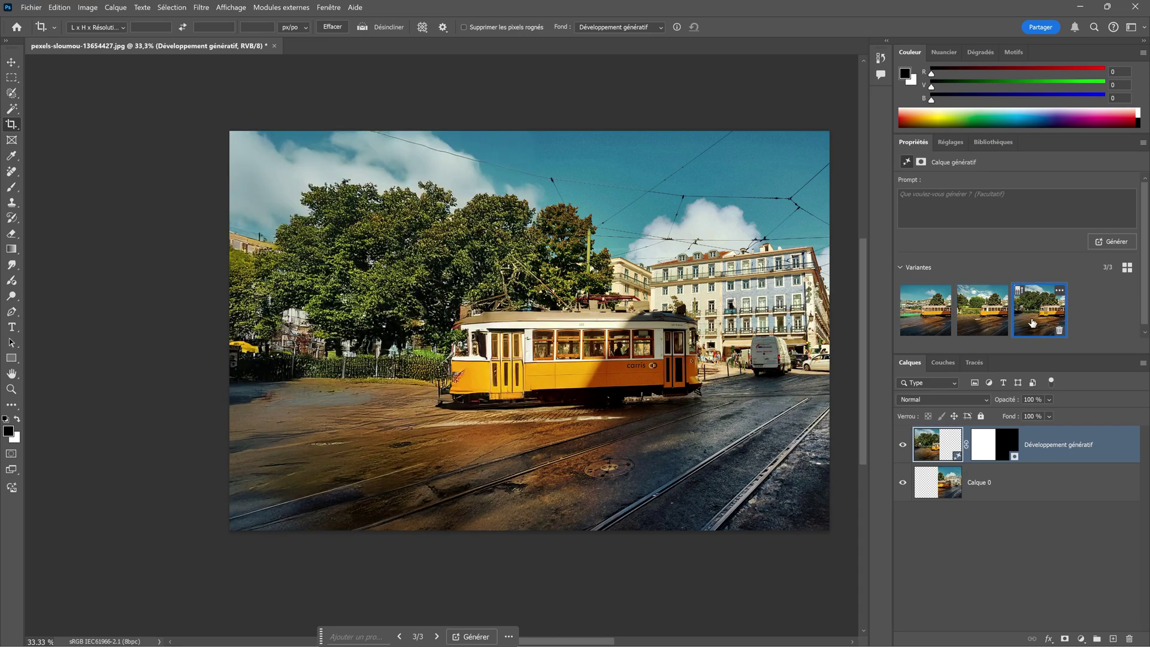
pyautogui.click(984, 321)
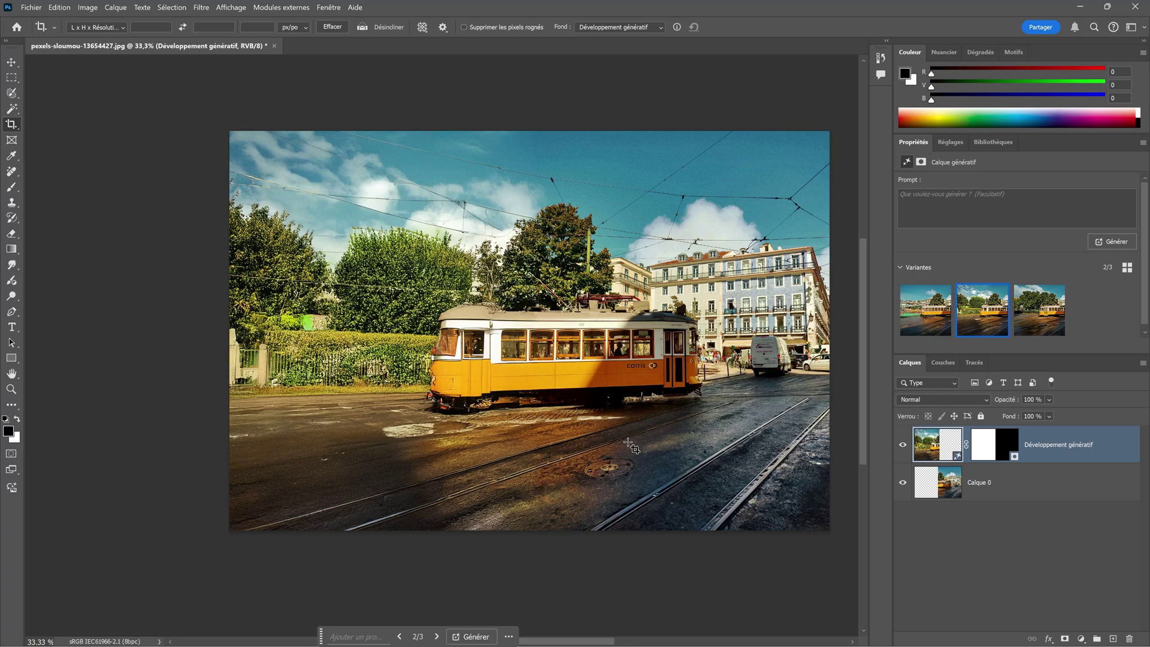
# Step: Examine how the generated area blends with the original photo around the tram, road, rails, tree and overhead cables
pyautogui.press('m')
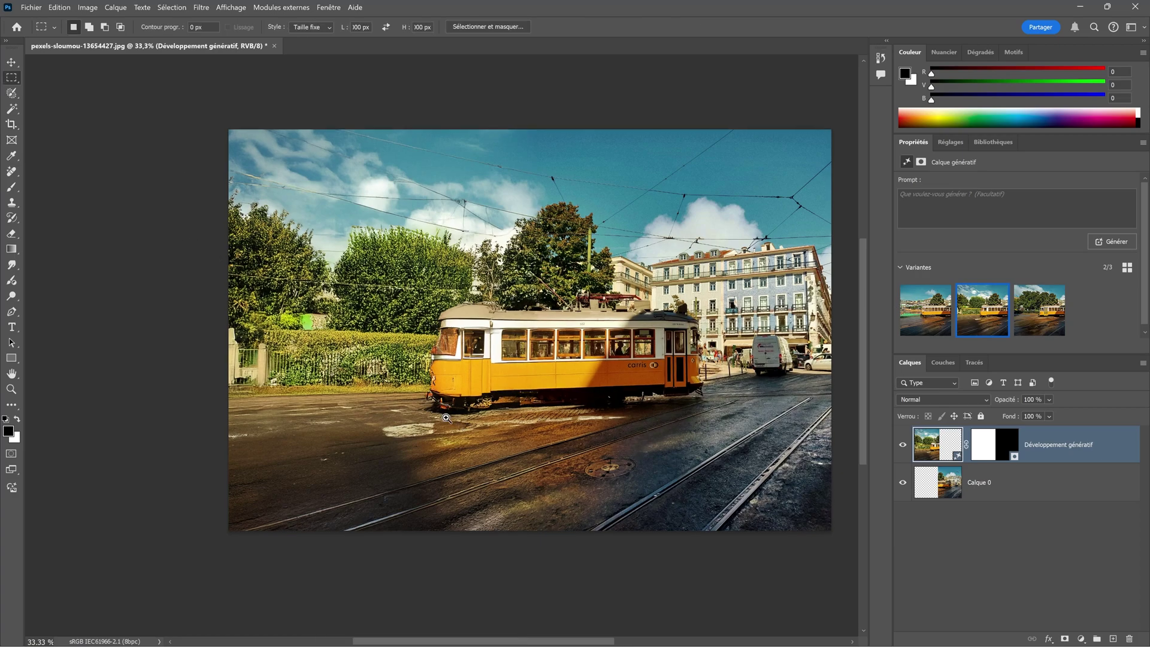
pyautogui.scroll(2, 473, 483)
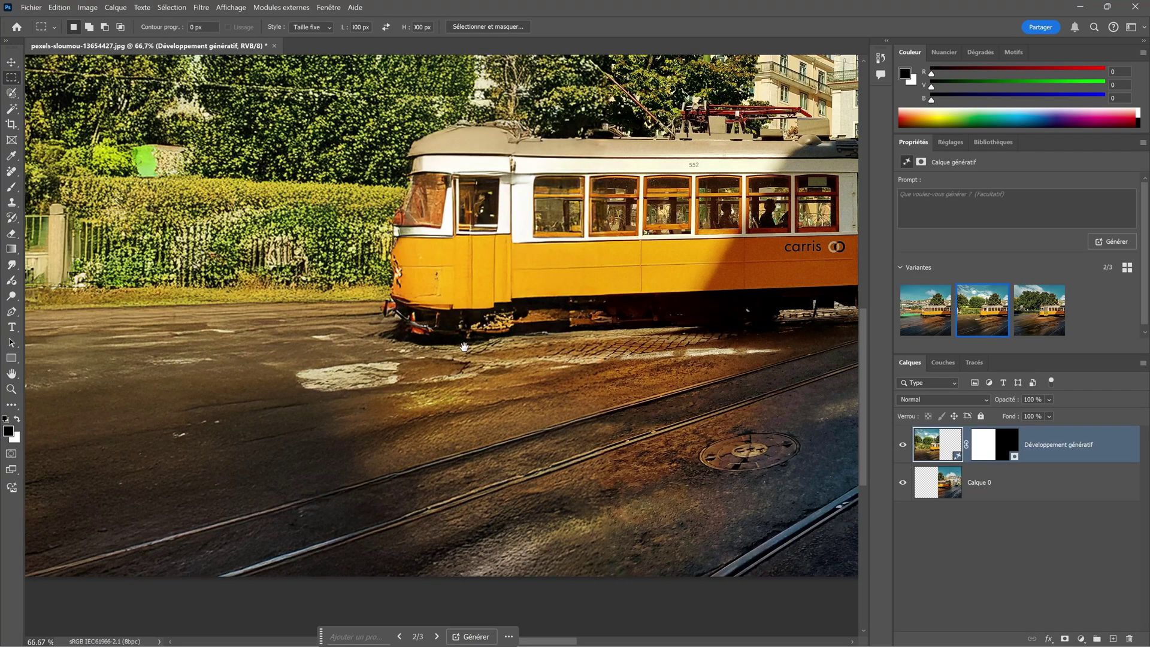
pyautogui.moveTo(464, 347); pyautogui.dragTo(216, 345)
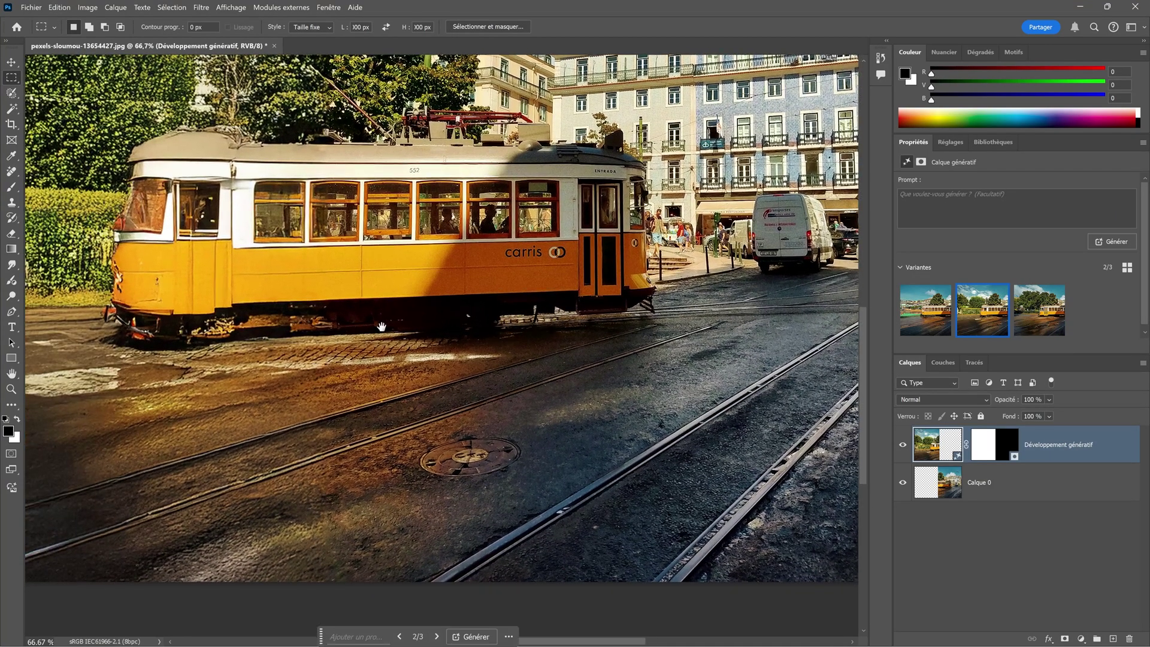
pyautogui.moveTo(291, 338); pyautogui.dragTo(566, 319)
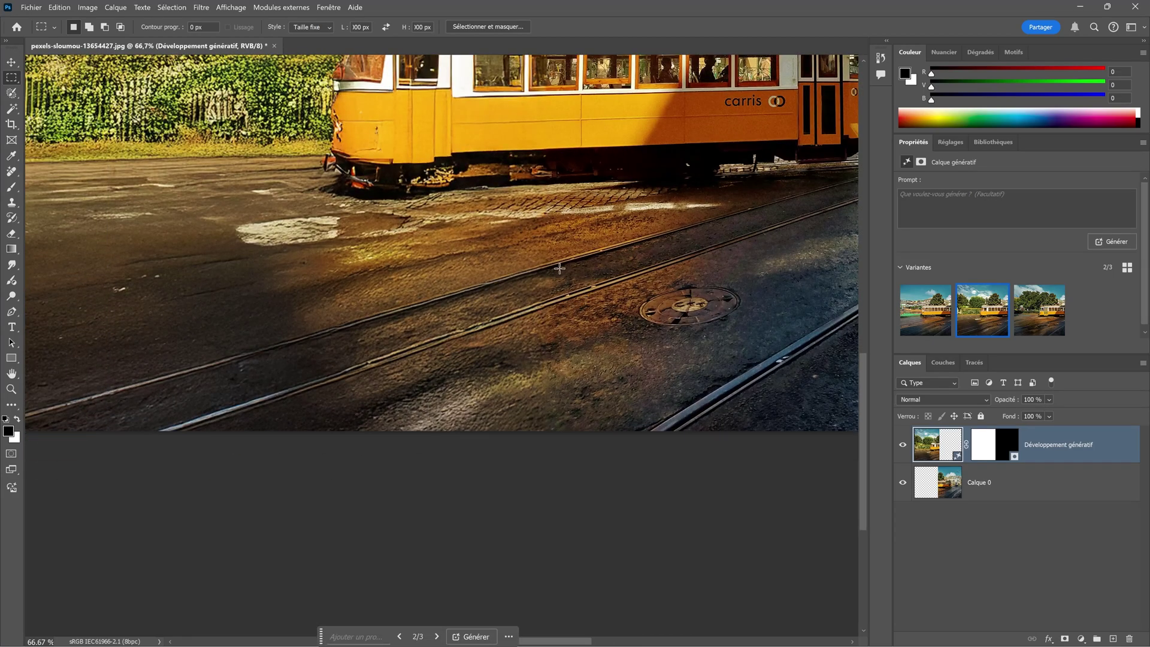
pyautogui.hotkey('ctrl', '-')
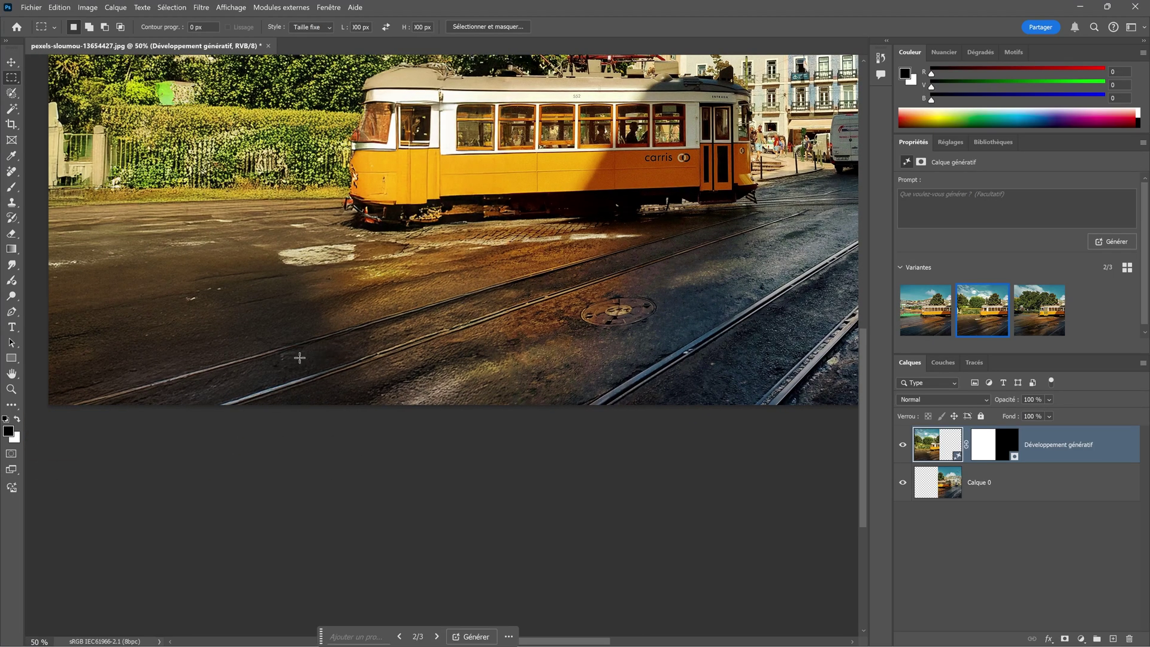
pyautogui.scroll(5, 599, 252)
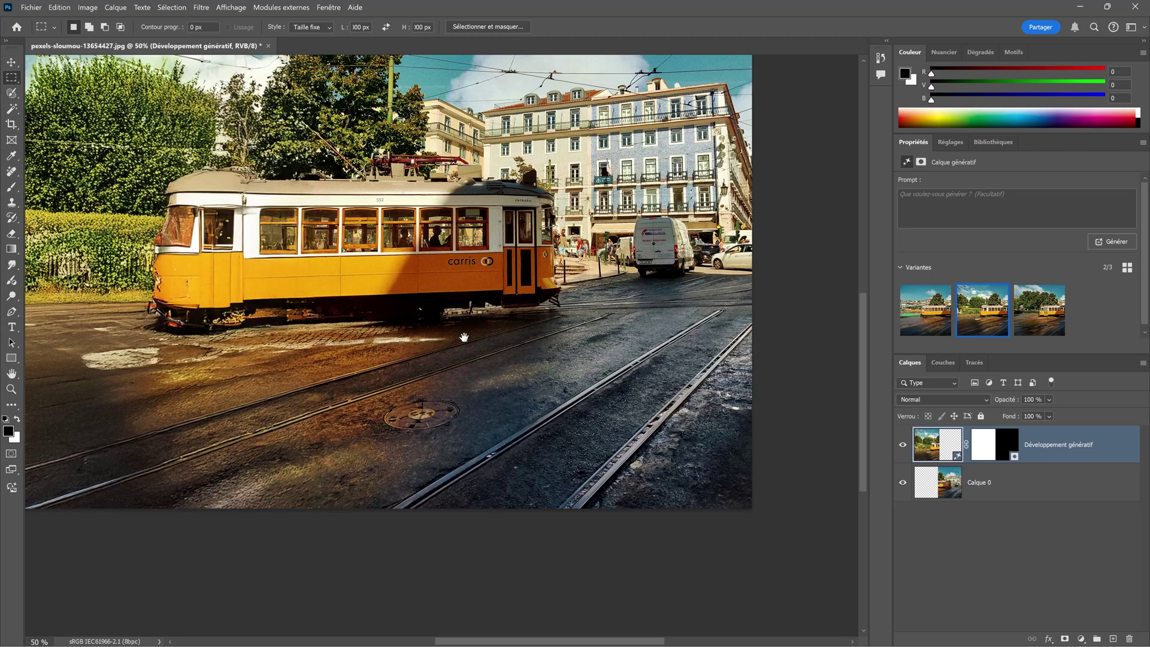
pyautogui.click(513, 252)
pyautogui.click(513, 253)
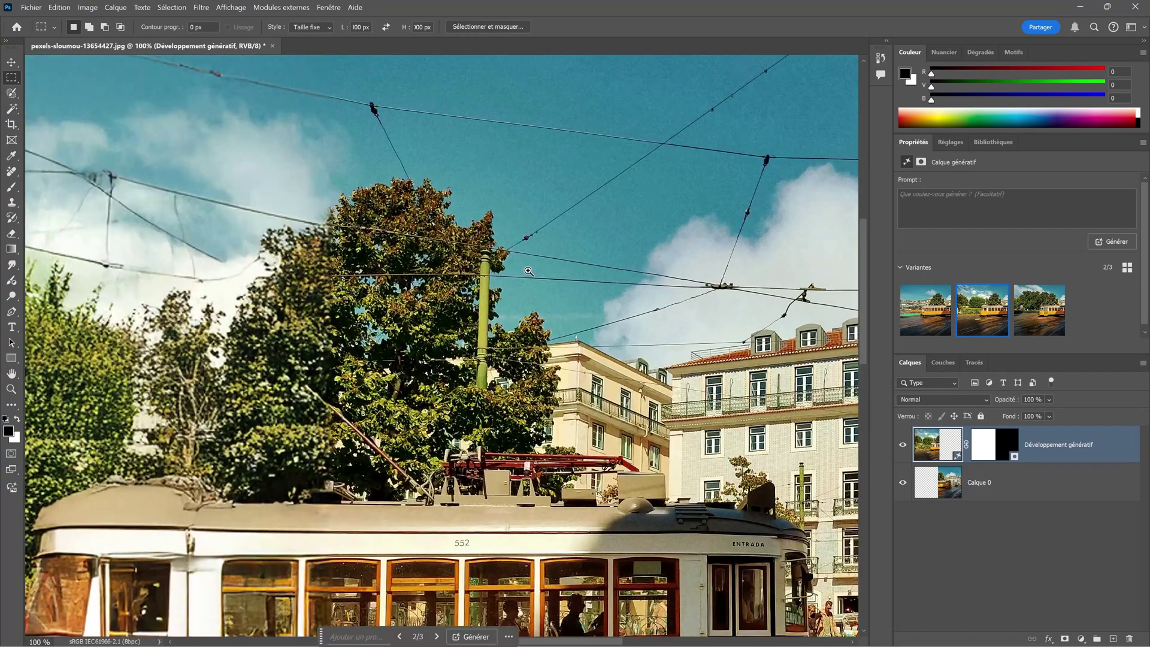
pyautogui.moveTo(568, 243); pyautogui.dragTo(699, 323)
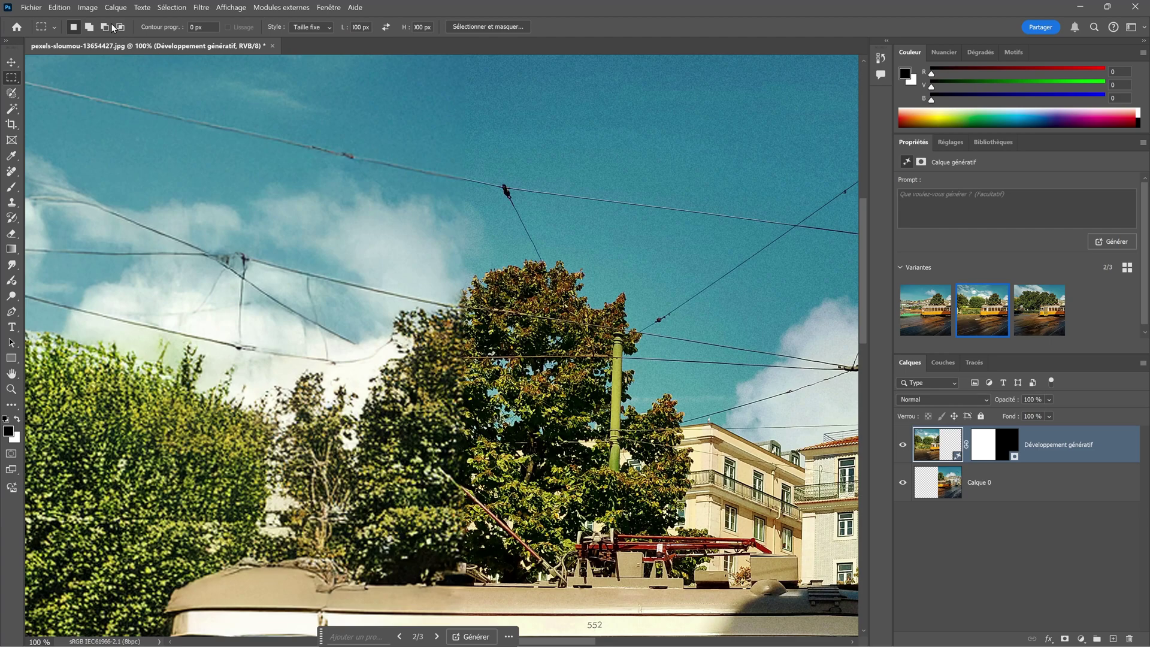
# Step: Check the expanded document's pixel dimensions in Image Size without changing them
pyautogui.click(89, 8)
pyautogui.click(120, 87)
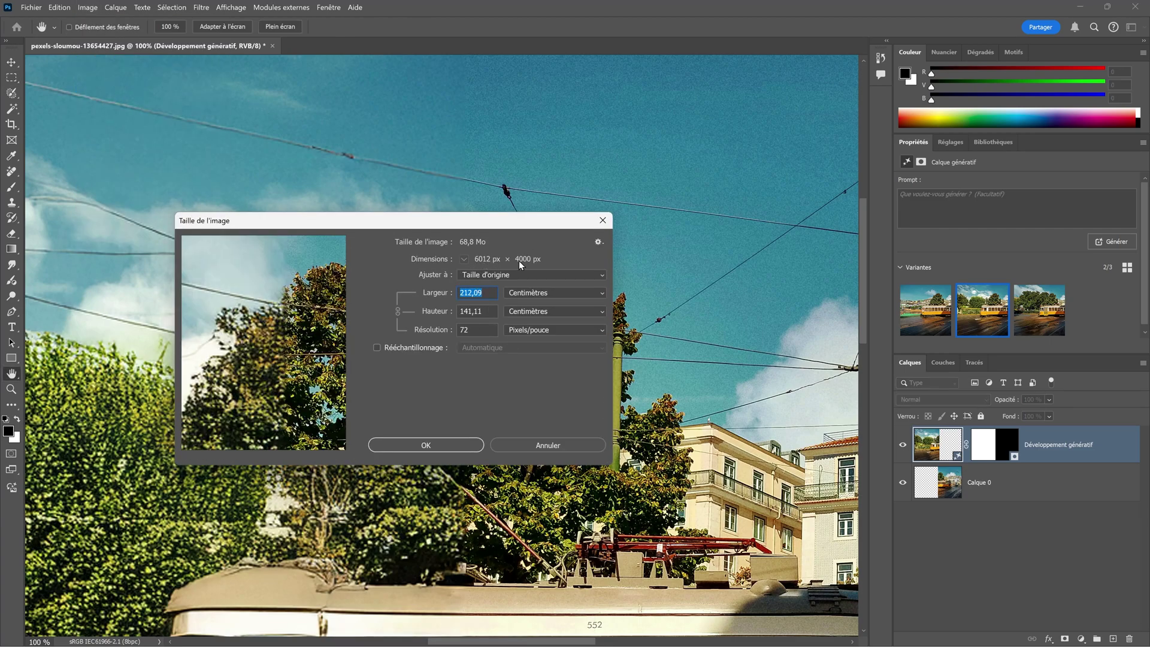
pyautogui.click(542, 446)
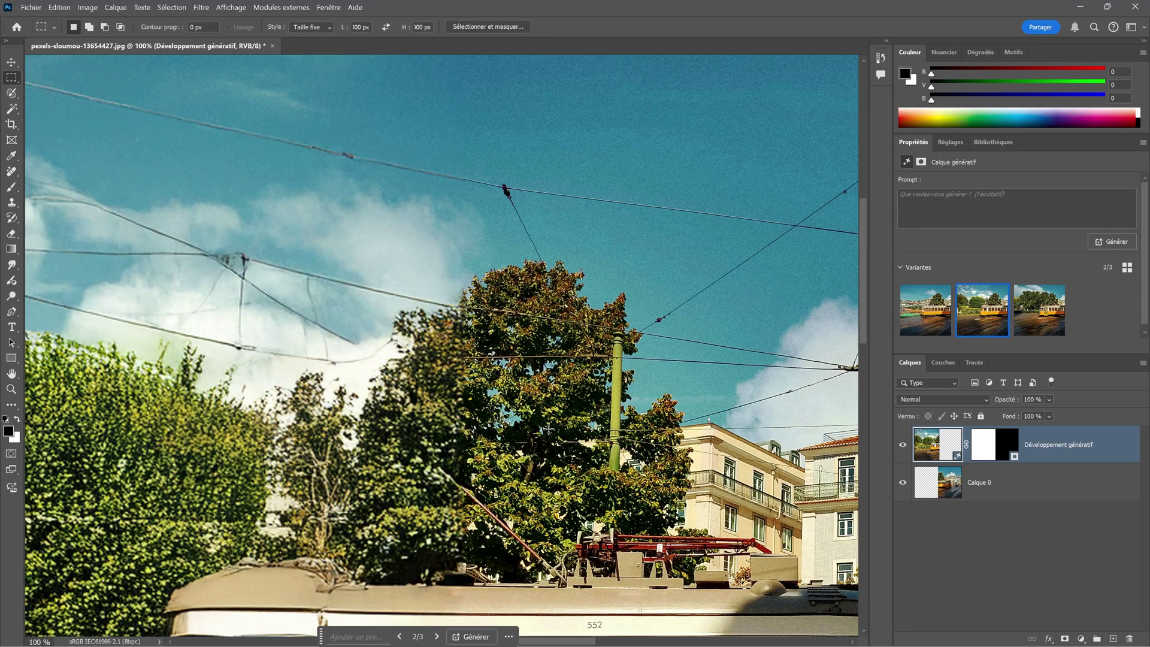
# Step: Inspect the sharpness difference at 200% between the generated foliage and the original tree along the expansion seam
pyautogui.press('m')
pyautogui.hotkey('ctrl', '-')
pyautogui.moveTo(592, 358); pyautogui.dragTo(458, 242)
pyautogui.moveTo(477, 75); pyautogui.dragTo(509, 286)
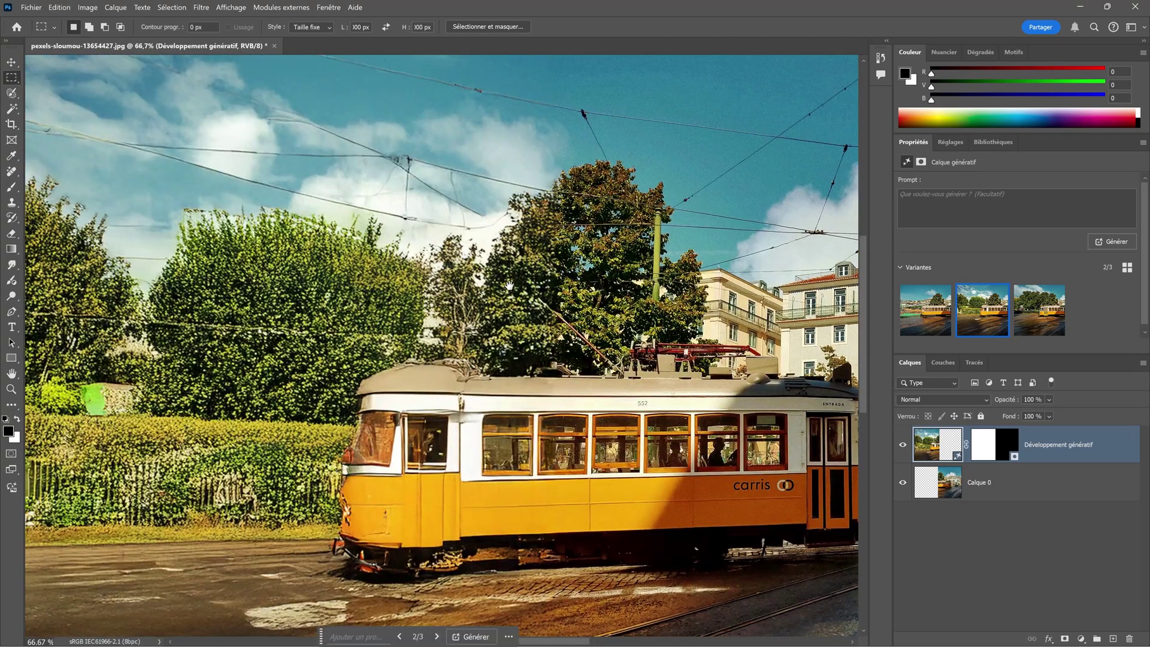
pyautogui.keyDown('ctrl'); pyautogui.click(362, 276); pyautogui.keyUp('ctrl')
pyautogui.keyDown('ctrl'); pyautogui.click(362, 275); pyautogui.keyUp('ctrl')
pyautogui.keyDown('ctrl'); pyautogui.click(363, 276); pyautogui.keyUp('ctrl')
pyautogui.moveTo(580, 385); pyautogui.dragTo(293, 295)
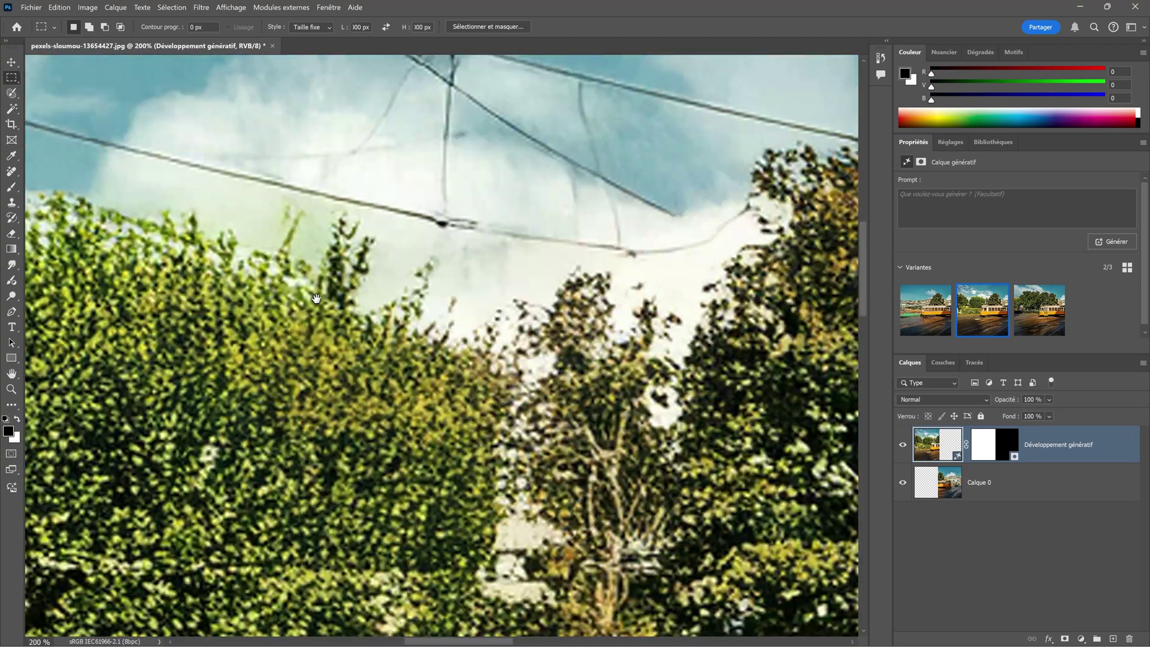
pyautogui.moveTo(489, 311); pyautogui.dragTo(322, 317)
pyautogui.moveTo(524, 300); pyautogui.dragTo(334, 310)
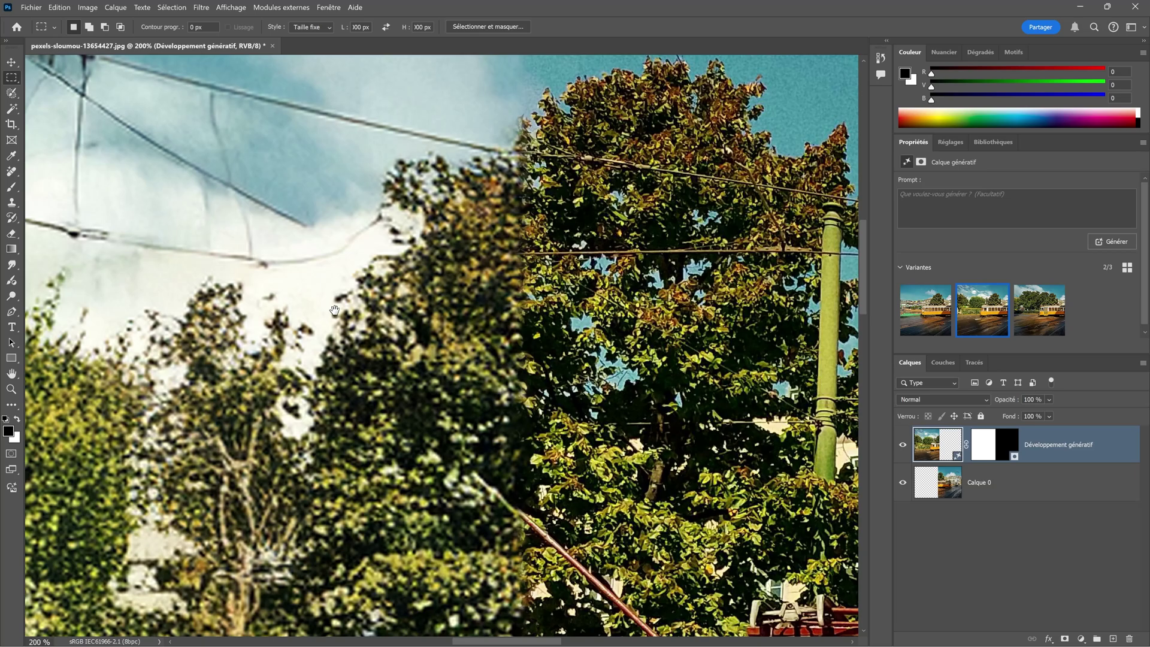
pyautogui.moveTo(491, 307); pyautogui.dragTo(454, 307)
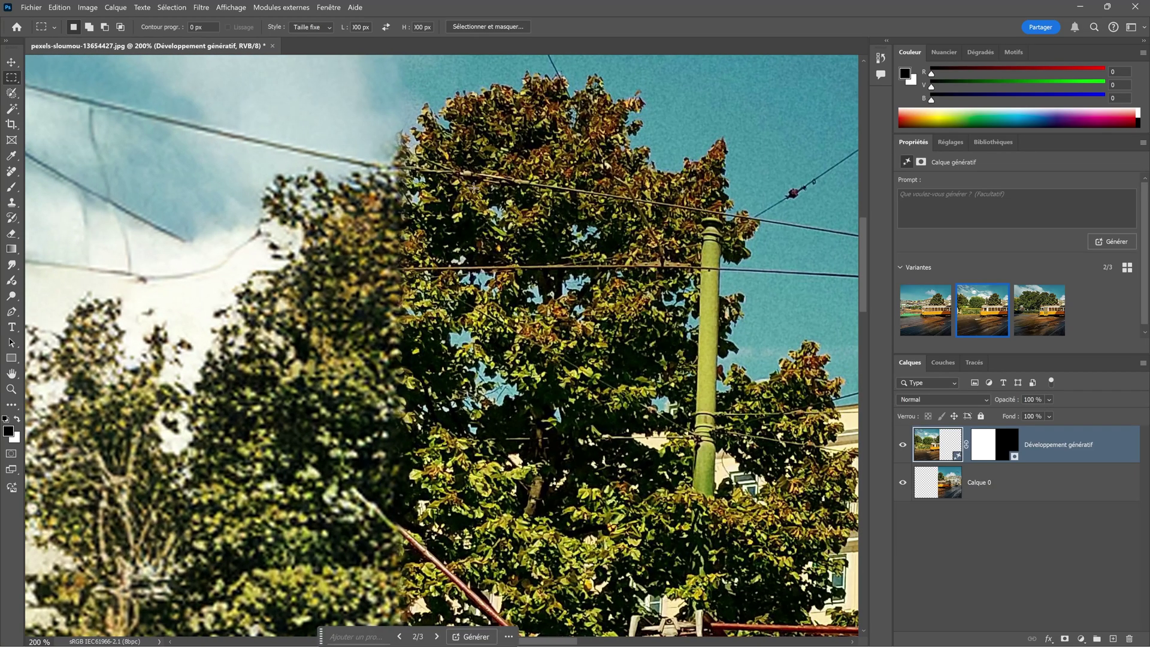
pyautogui.scroll(-3, 446, 374)
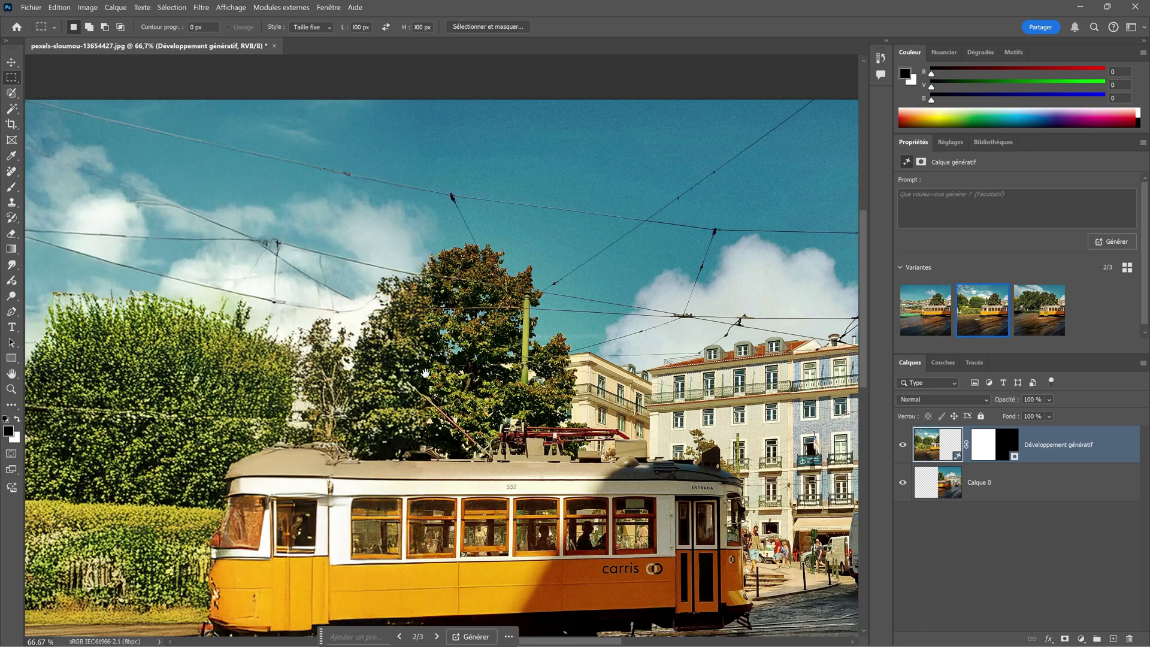
# Step: Convert the generative expansion layer and the original photo layer together into a single smart object
pyautogui.scroll(-1, 425, 377)
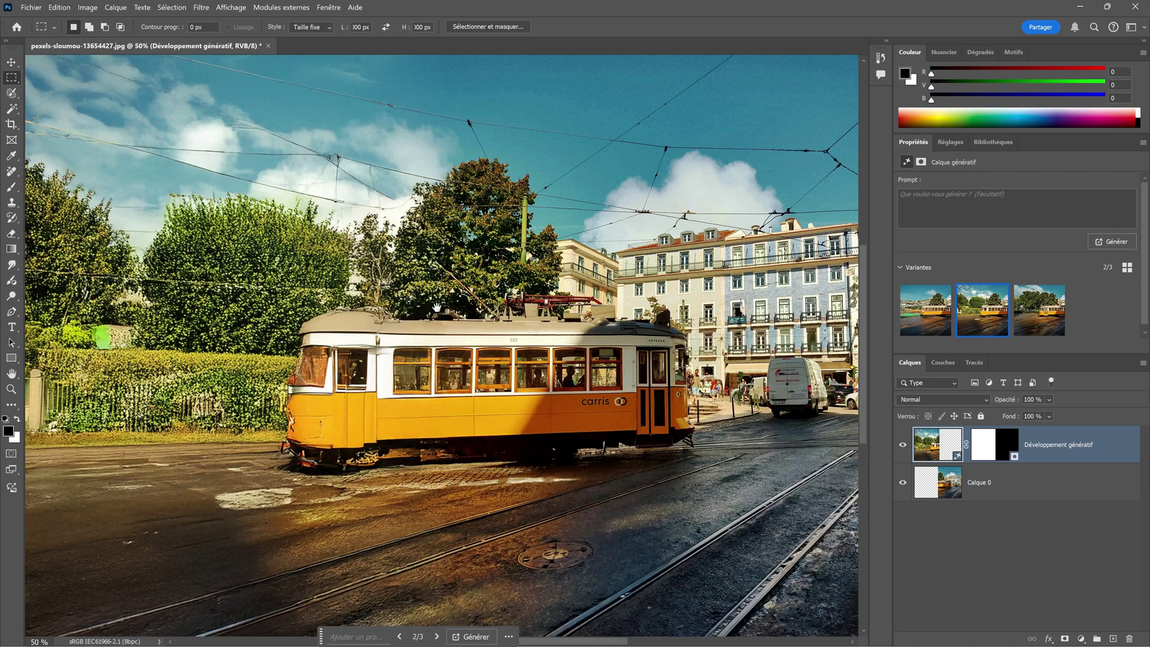
pyautogui.scroll(-1, 429, 312)
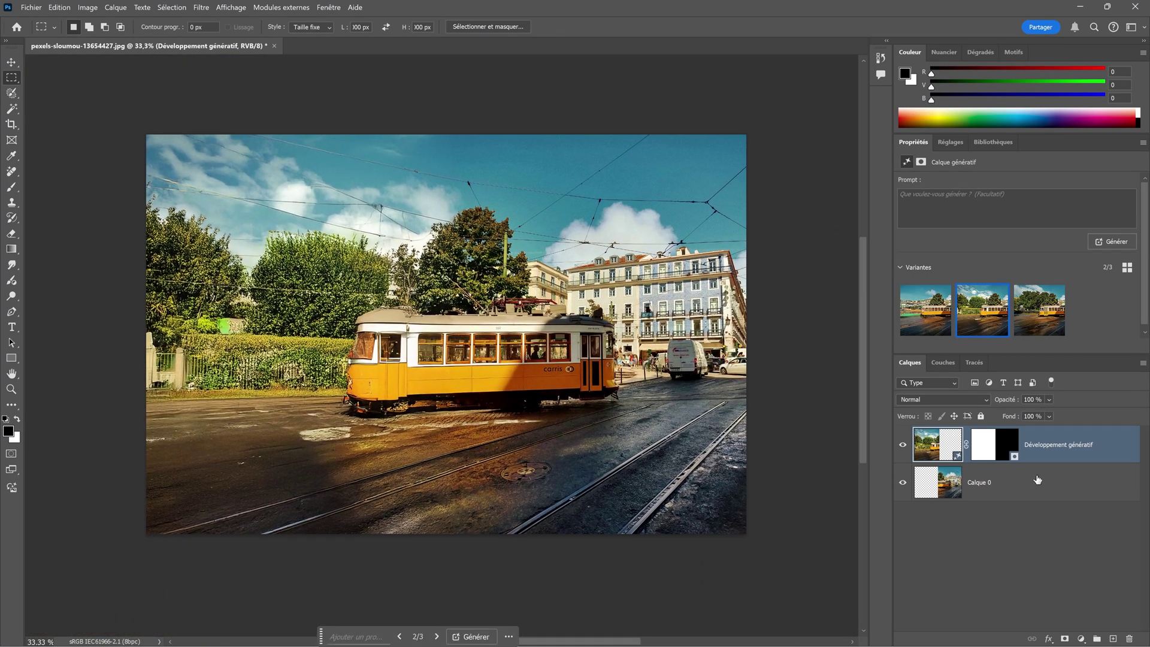
pyautogui.click(1059, 487)
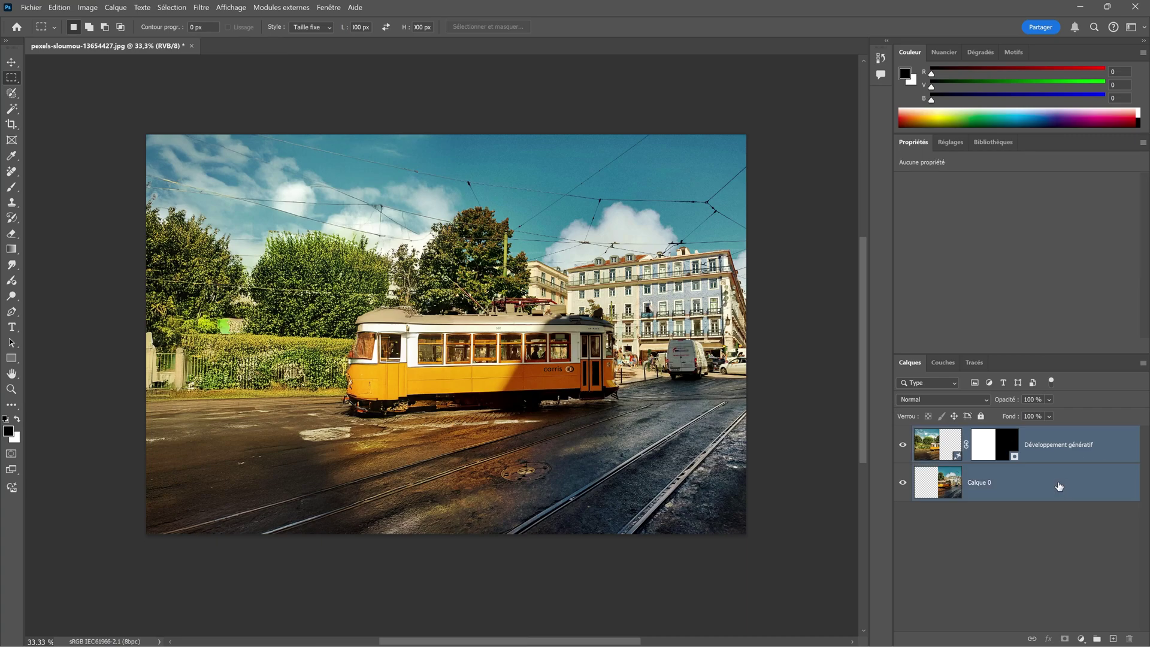
pyautogui.rightClick(1056, 486)
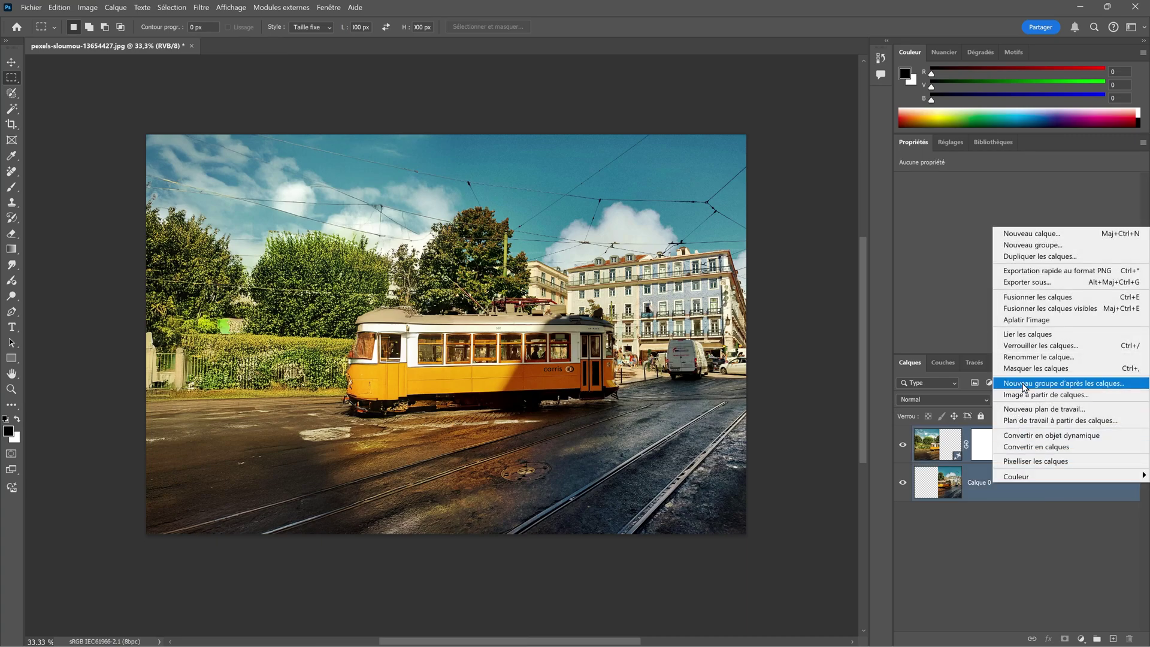
pyautogui.click(1028, 435)
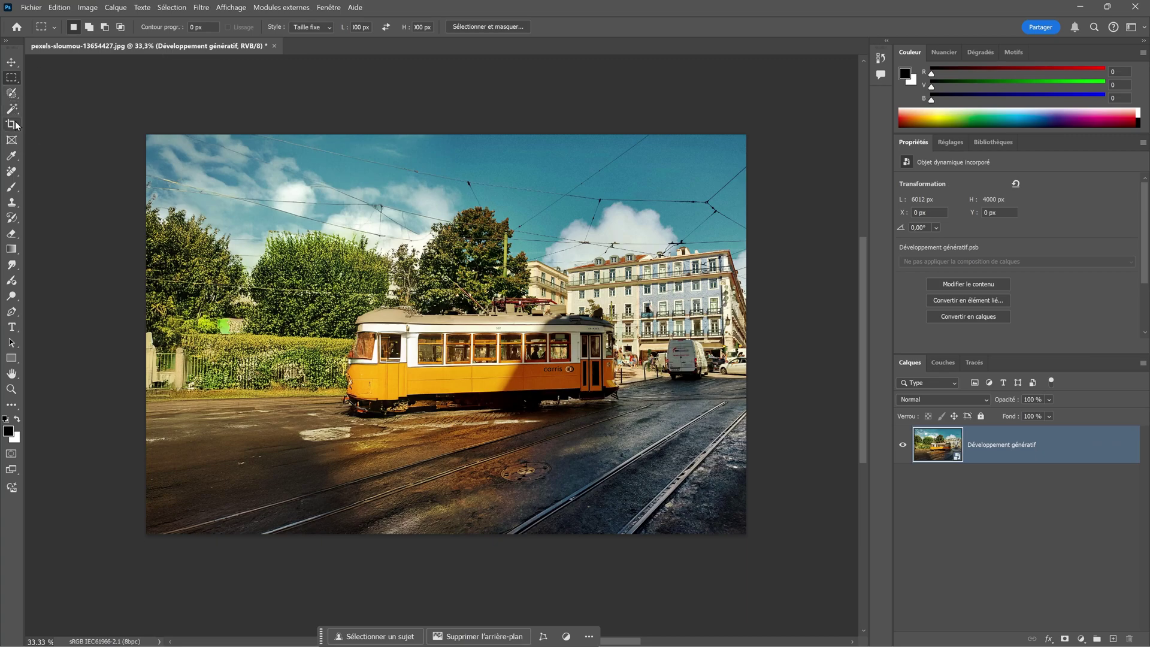
# Step: Try to remove the wires and cables directly on the smart object layer with the Remove tool's distraction detection
pyautogui.click(12, 171)
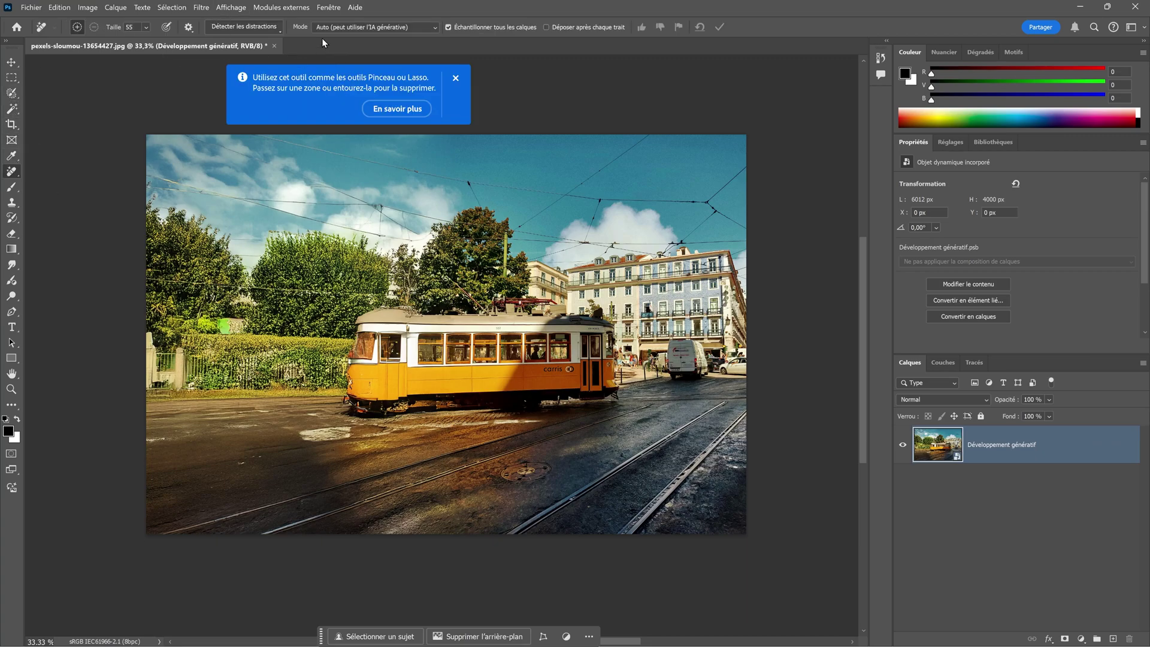
pyautogui.click(244, 27)
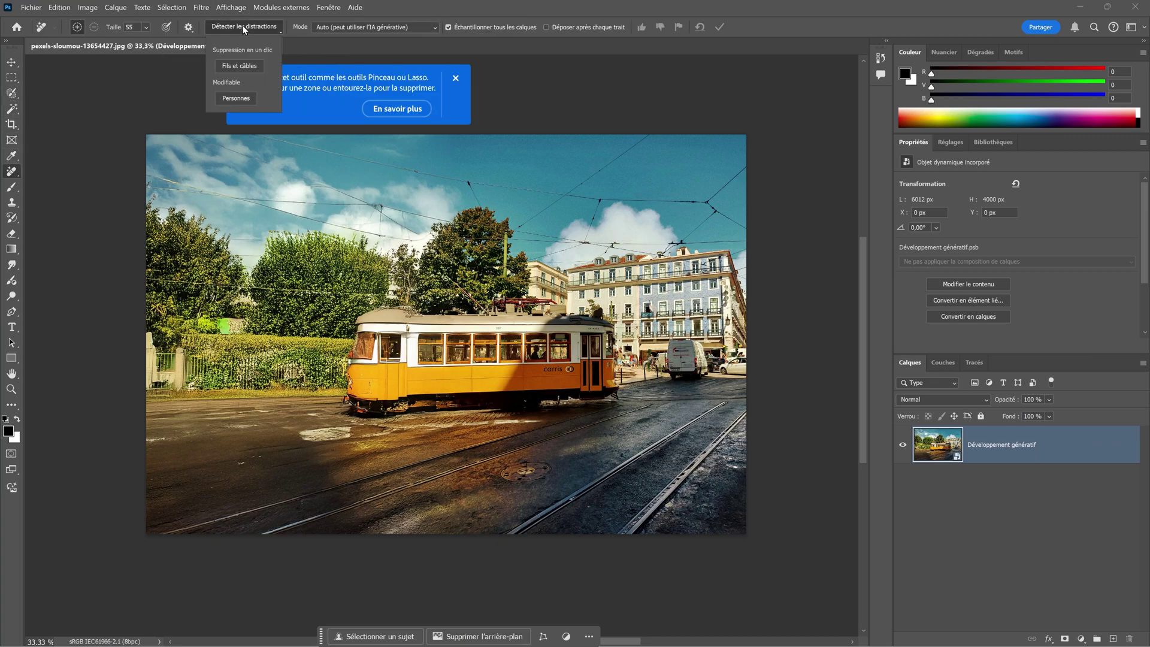
pyautogui.click(238, 67)
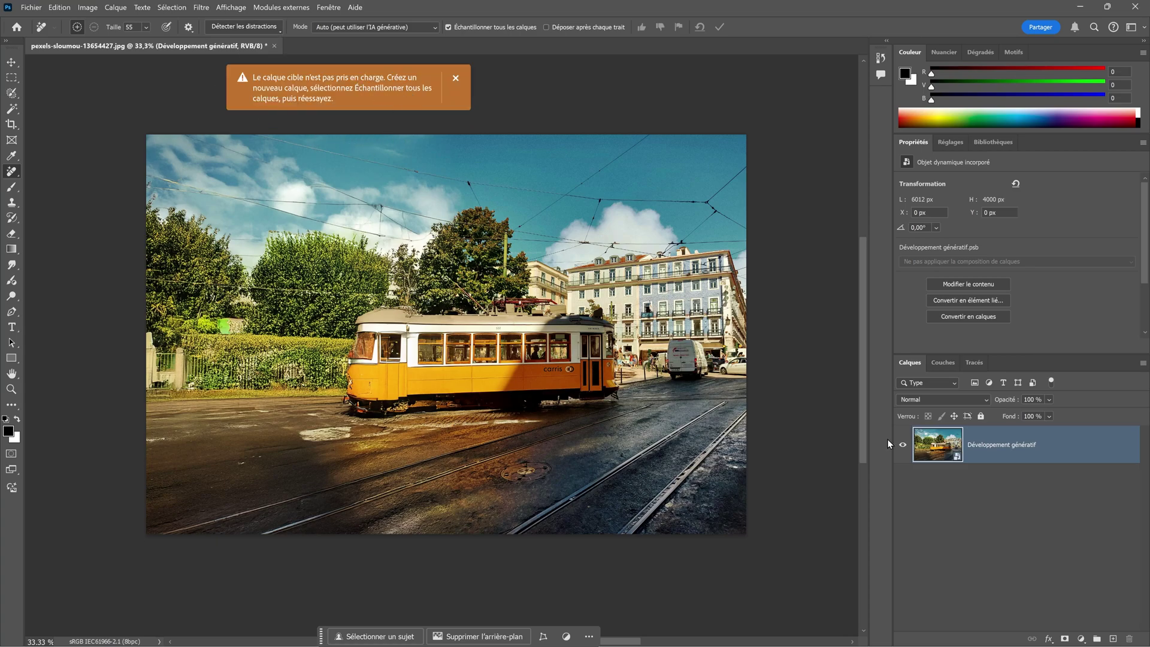
# Step: Add a new empty layer and remove the photo's wires and cables onto it with automatic distraction detection
pyautogui.click(1114, 639)
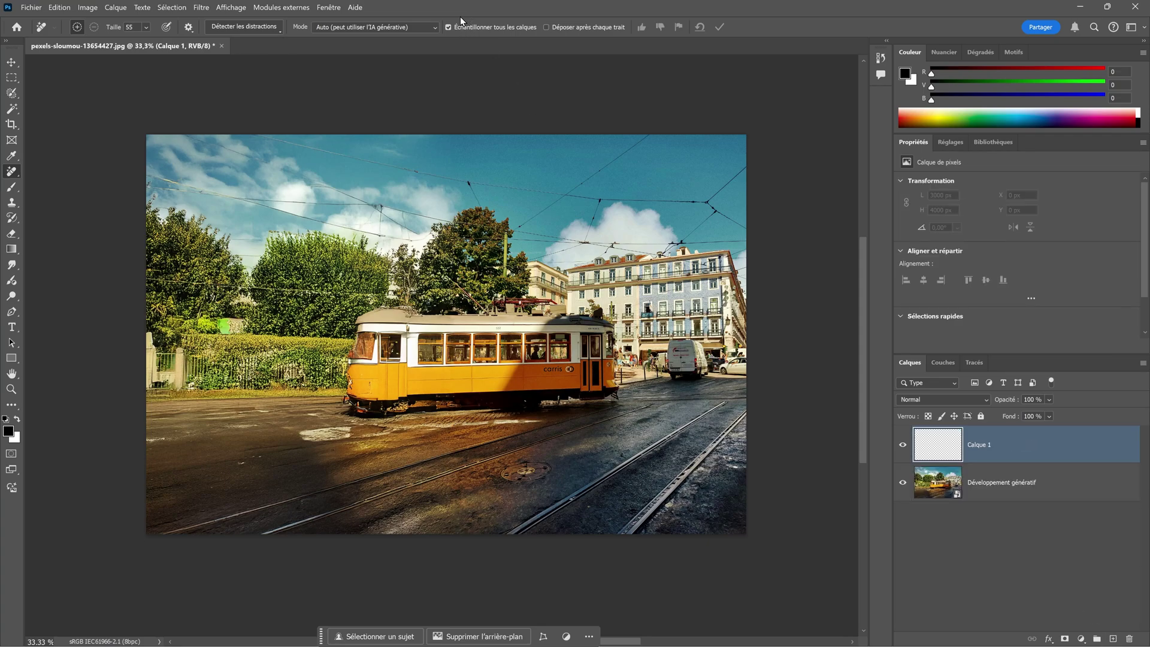
pyautogui.click(245, 28)
pyautogui.click(238, 66)
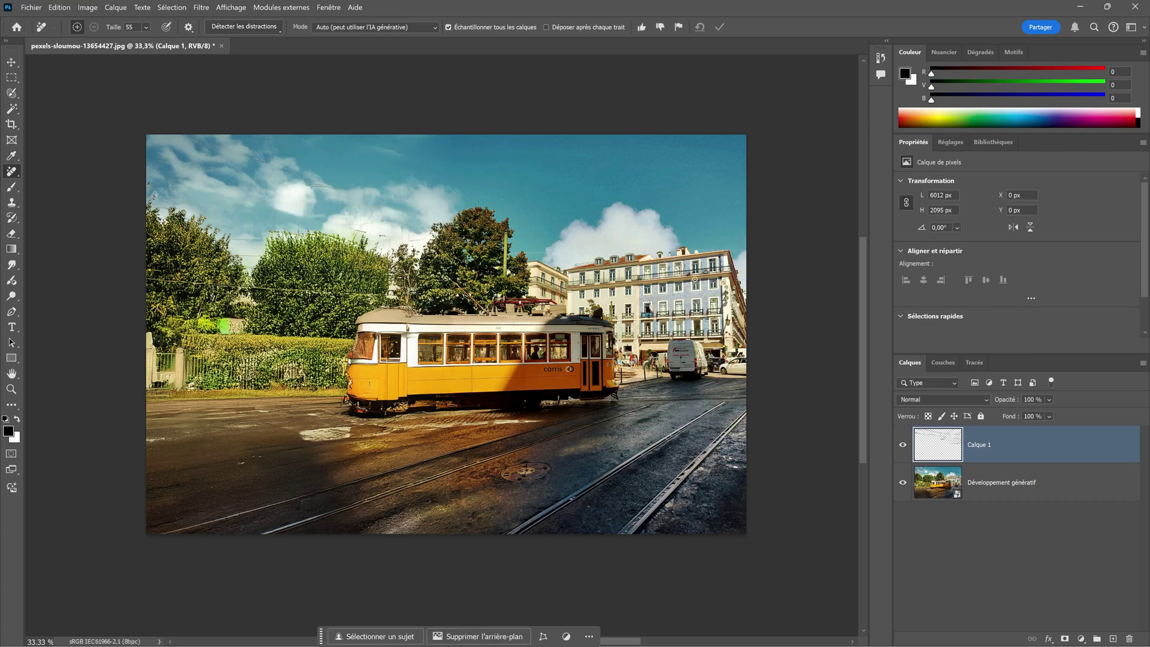
# Step: Compare the sky and trees with and without the cable removal layer, examining the area left of the tram at 66.7%
pyautogui.click(902, 448)
pyautogui.click(902, 448)
pyautogui.click(903, 448)
pyautogui.click(902, 448)
pyautogui.click(902, 448)
pyautogui.click(901, 447)
pyautogui.hotkey('ctrl', '+')
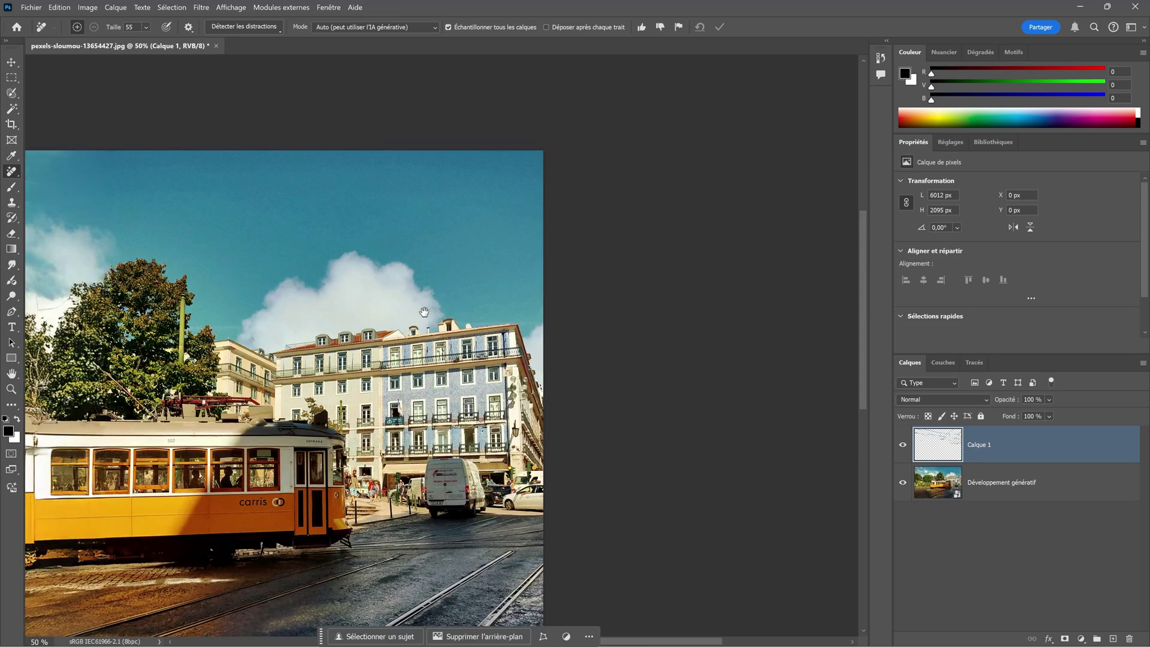
pyautogui.moveTo(424, 312); pyautogui.dragTo(887, 300)
pyautogui.hotkey('ctrl', '+')
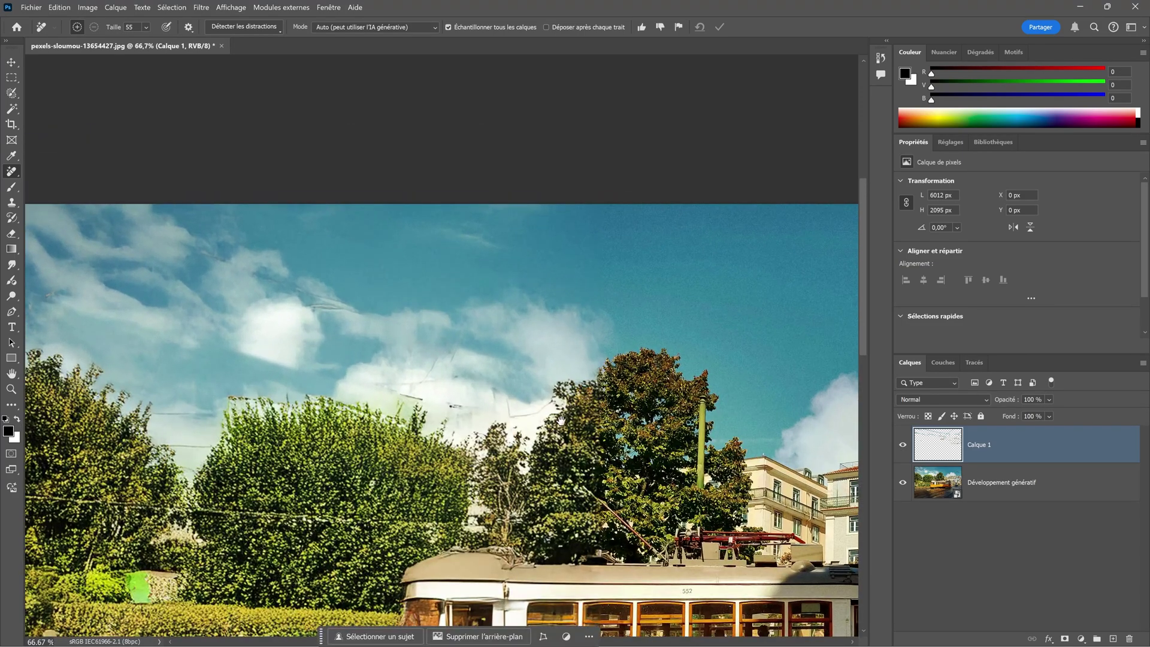
pyautogui.click(903, 445)
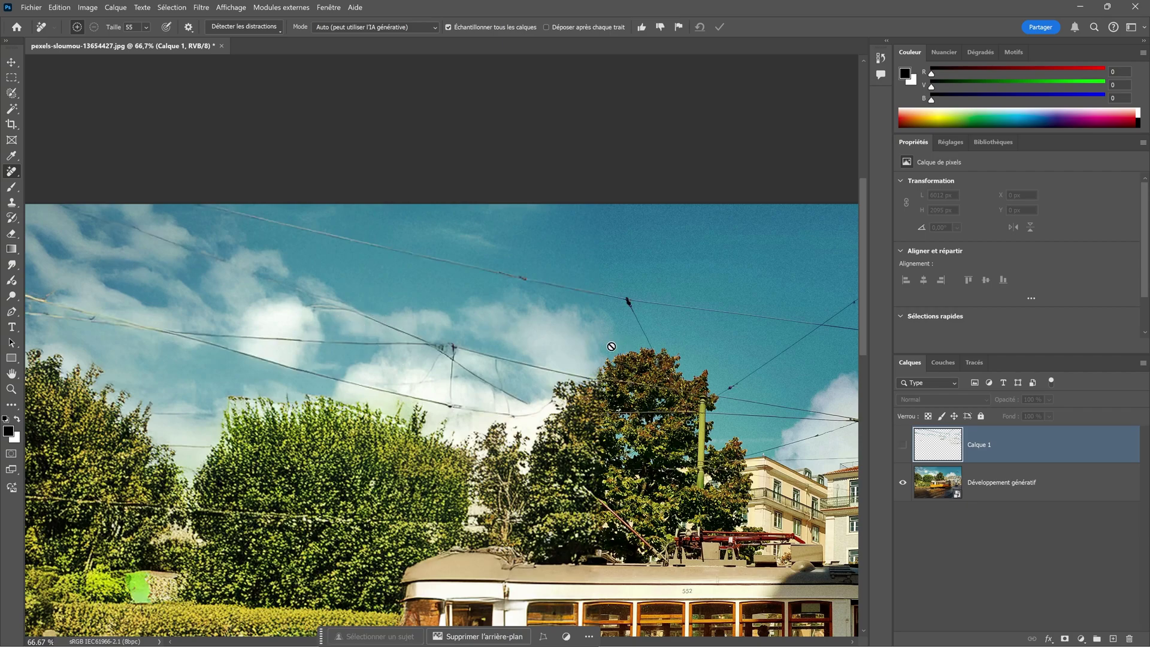
pyautogui.moveTo(641, 365); pyautogui.dragTo(612, 328)
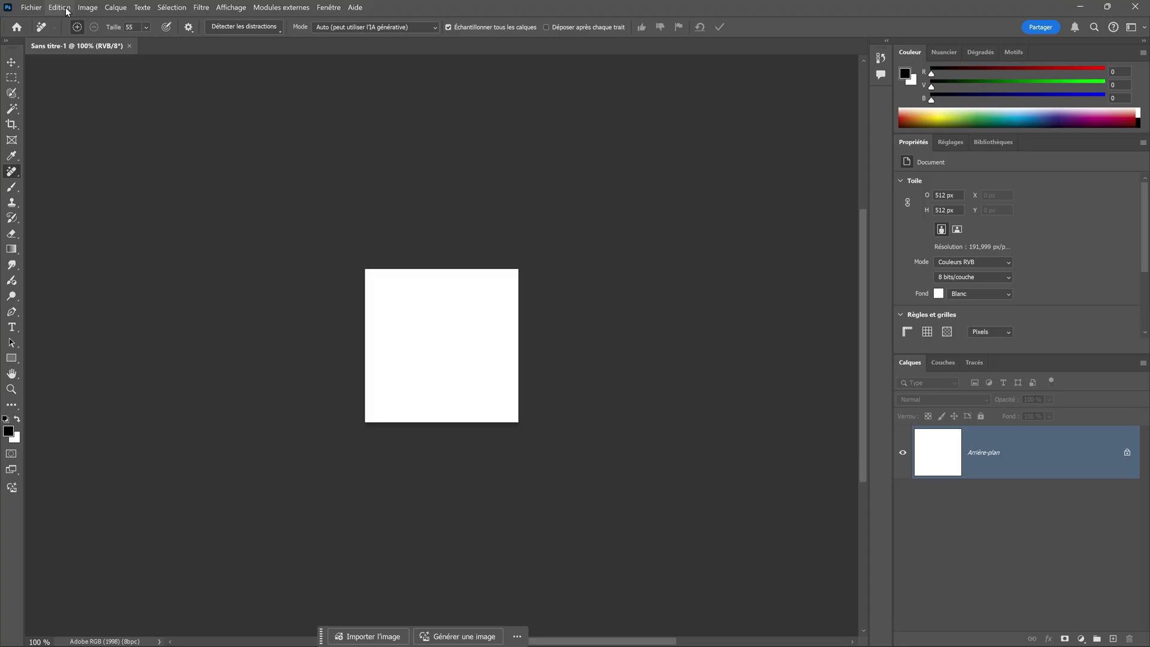
# Step: Generate a Photo-type portrait of an older man with a long white beard, using the portrait of a man in glasses as reference image
pyautogui.click(66, 9)
pyautogui.click(98, 227)
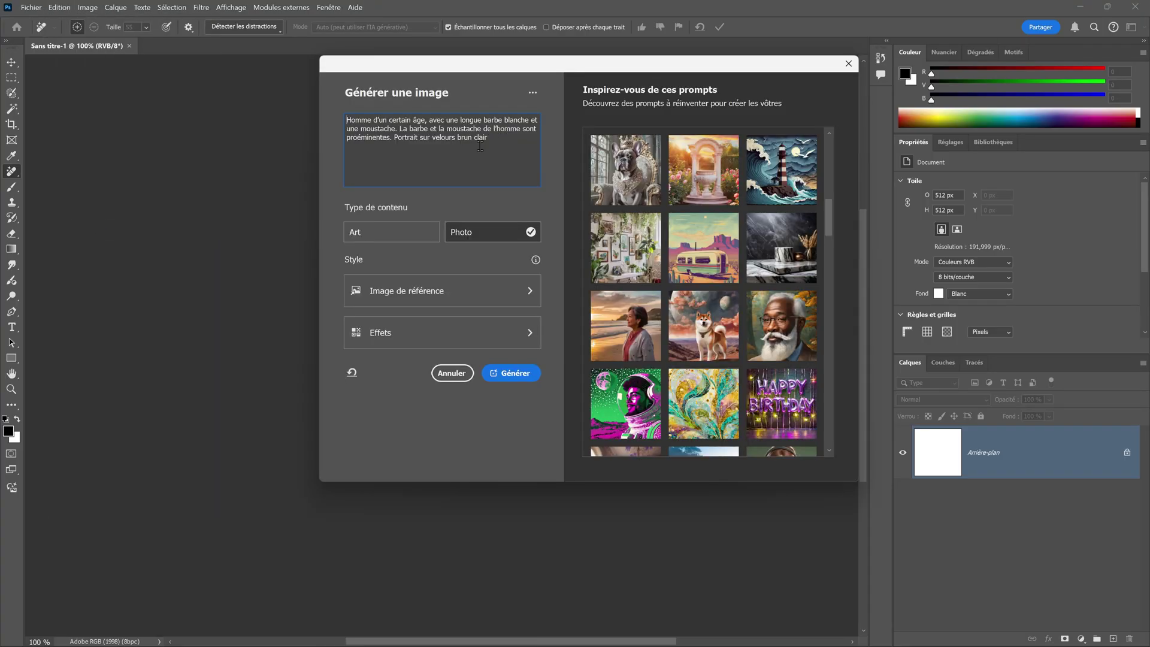
pyautogui.click(452, 293)
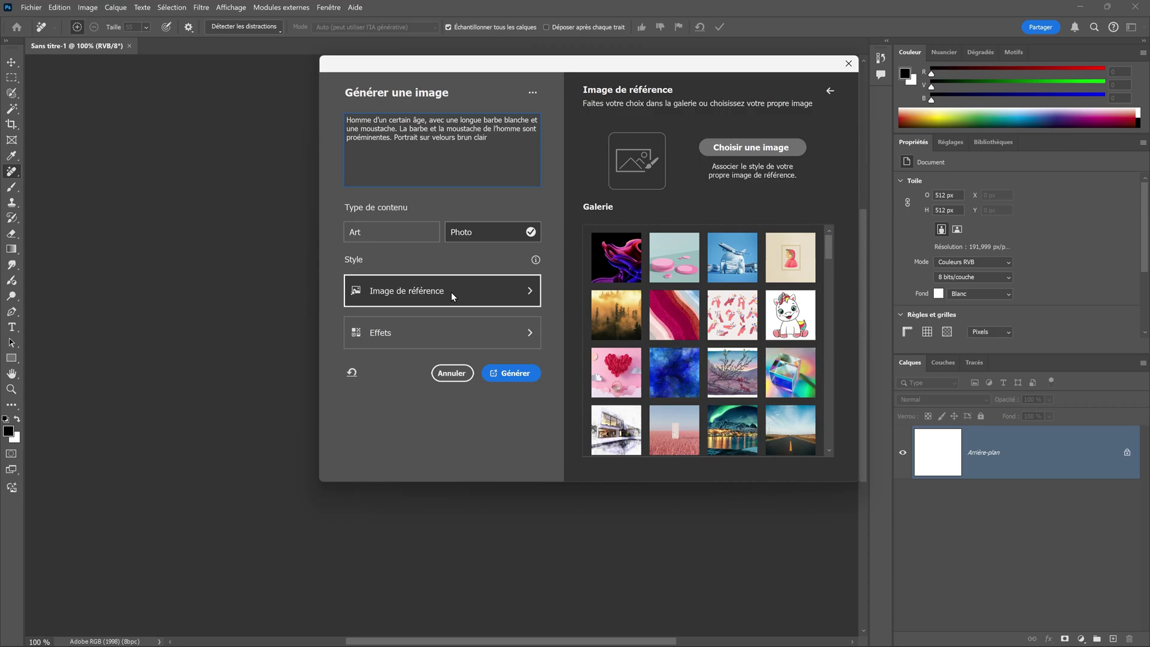
pyautogui.click(732, 149)
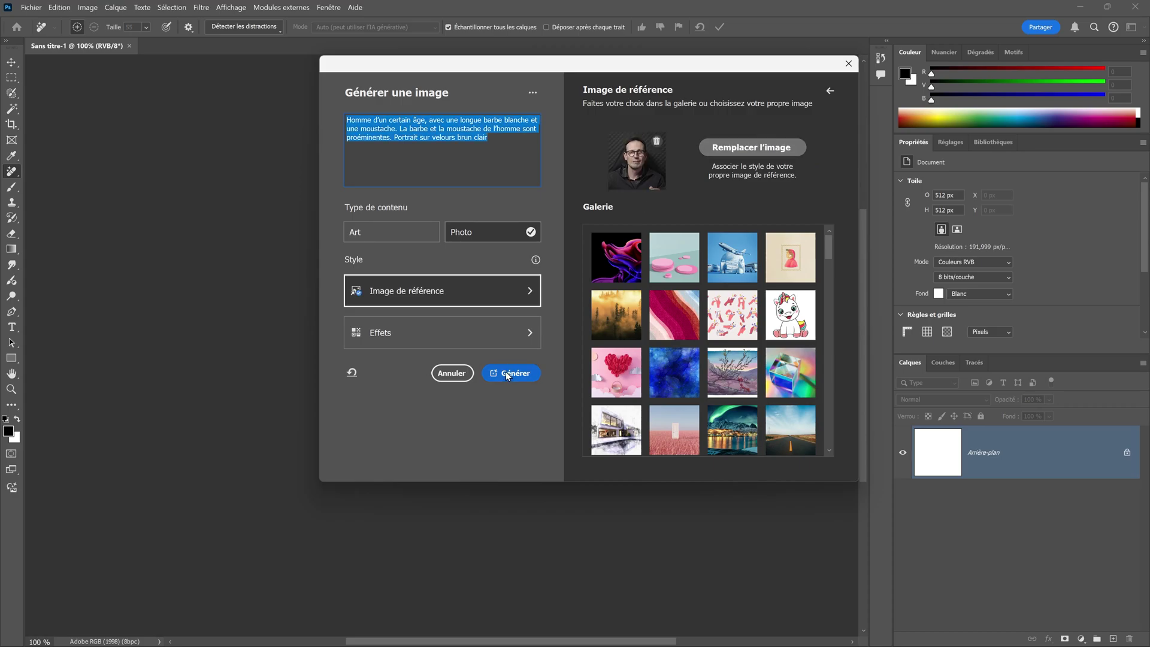
pyautogui.click(507, 374)
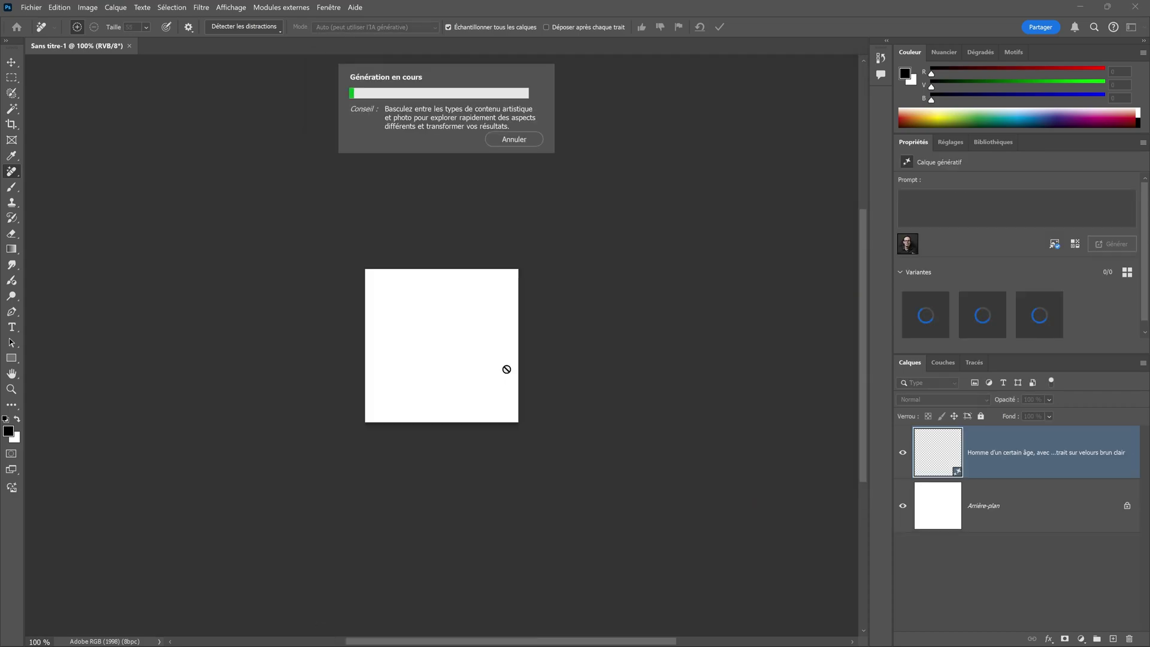
# Step: Show the third generated portrait variant and examine the face and beard at 300%
pyautogui.click(1059, 330)
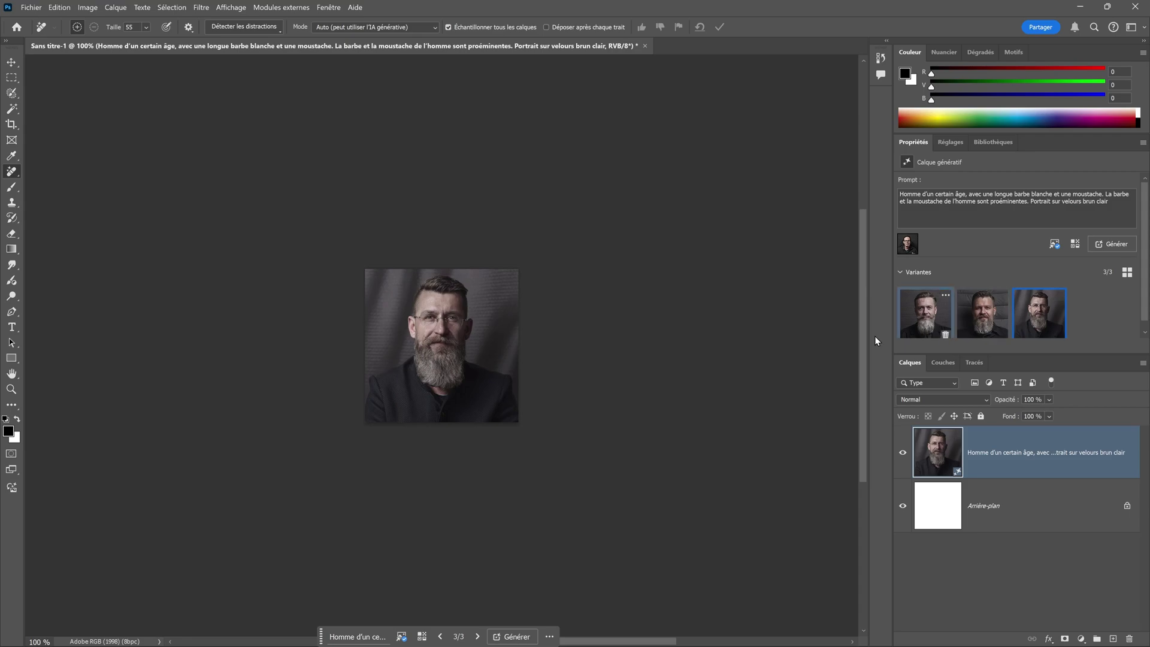
pyautogui.click(481, 334)
pyautogui.click(441, 329)
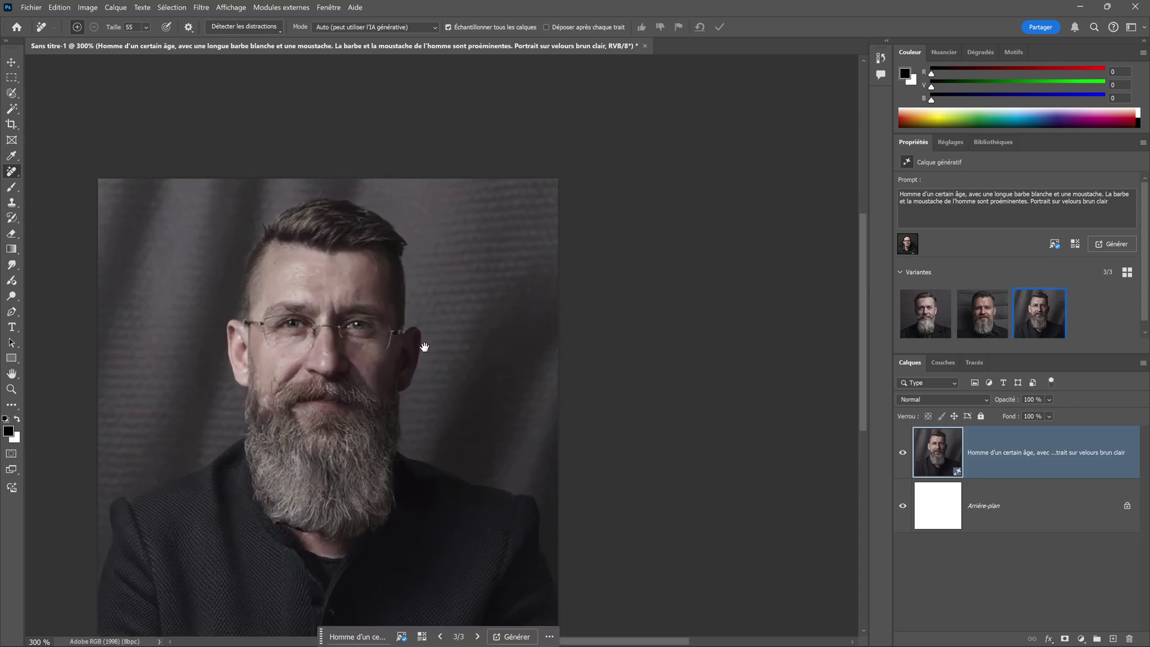
pyautogui.hotkey('ctrl', '-')
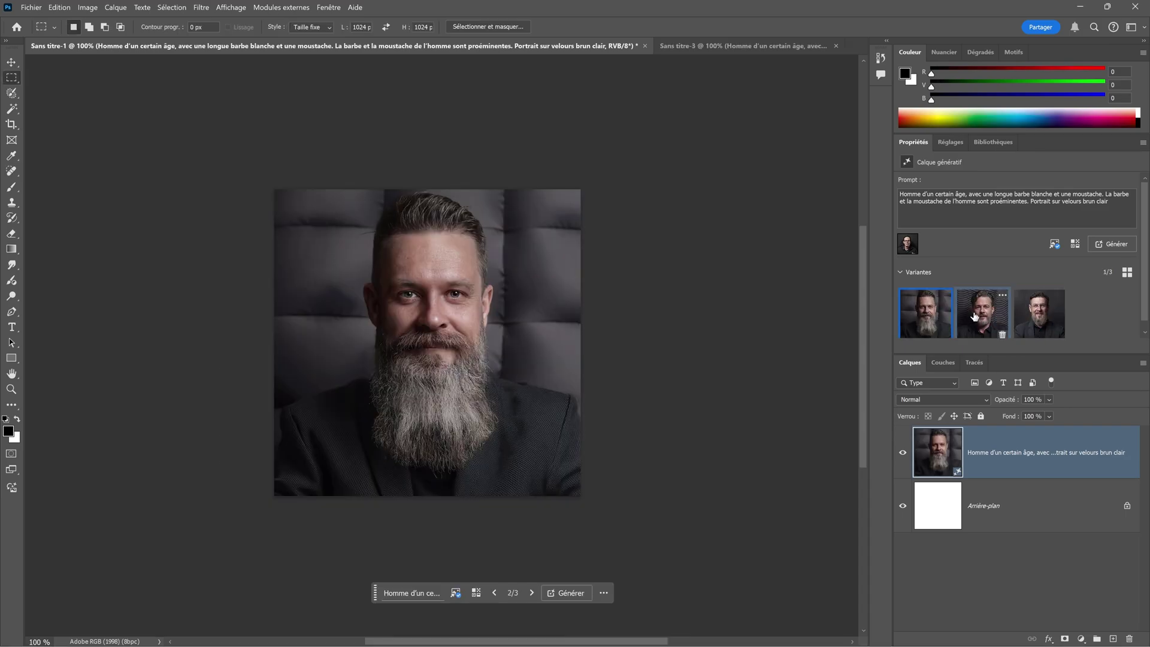
# Step: Compare the three generated variants of the bearded man in Sans titre-1 and return to the first one
pyautogui.click(983, 313)
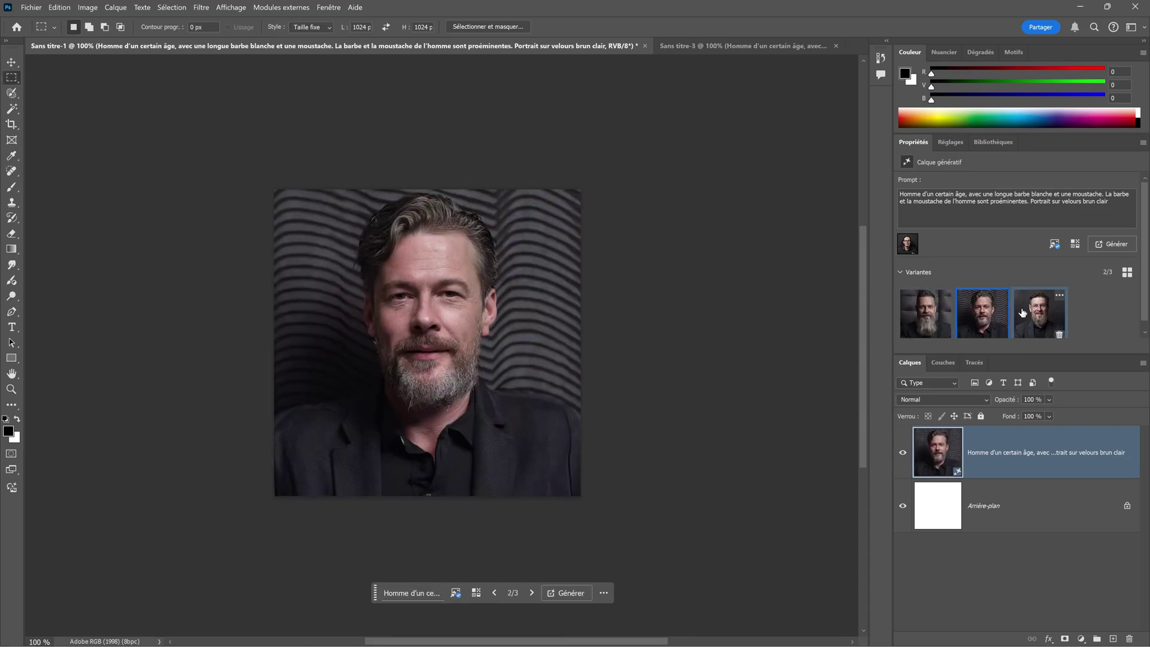
pyautogui.click(1039, 314)
pyautogui.click(982, 313)
pyautogui.click(936, 321)
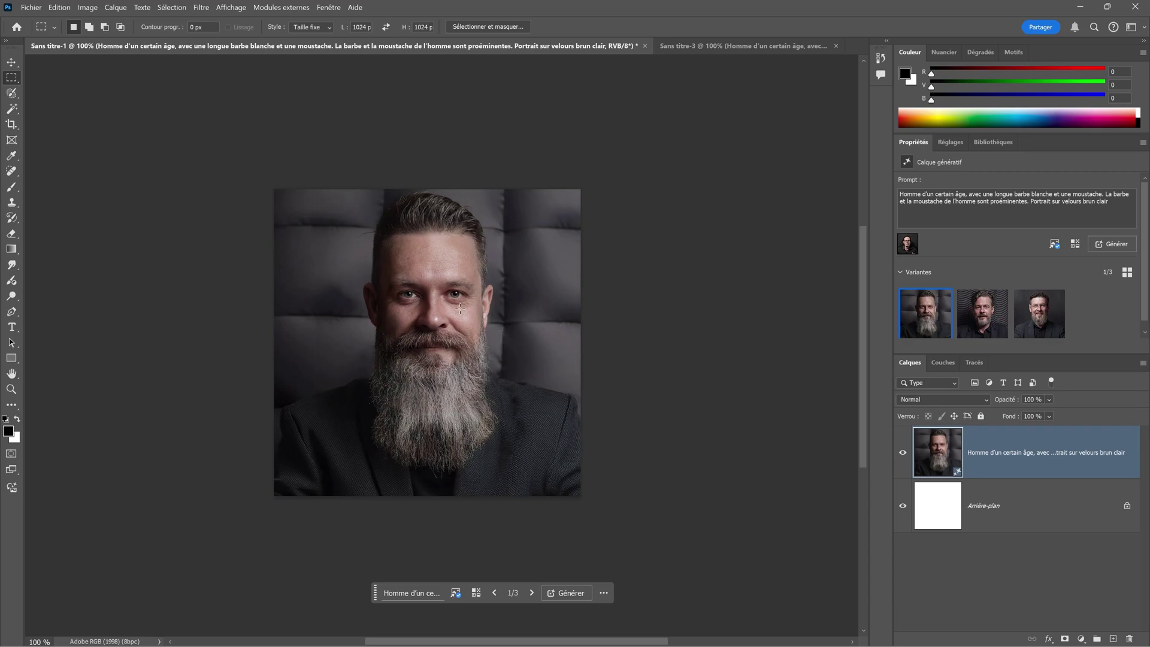
# Step: Switch to the larger Sans titre-3 portrait, examine the face at 200%, and compare it with the smaller Sans titre-1 version
pyautogui.click(746, 45)
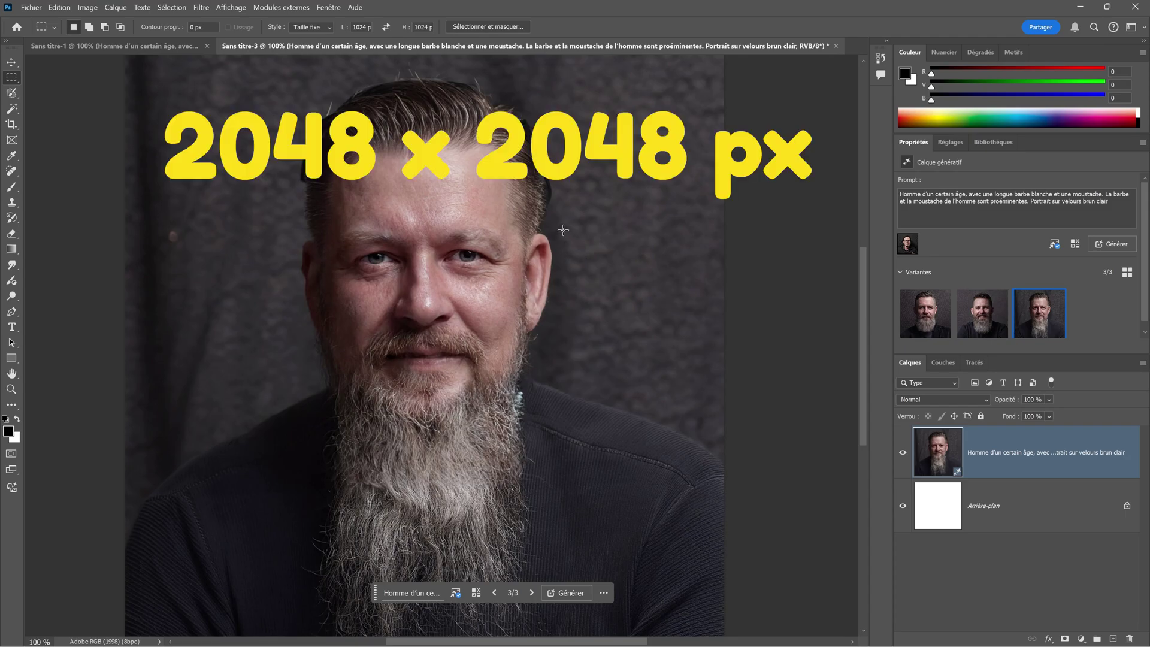
pyautogui.click(483, 253)
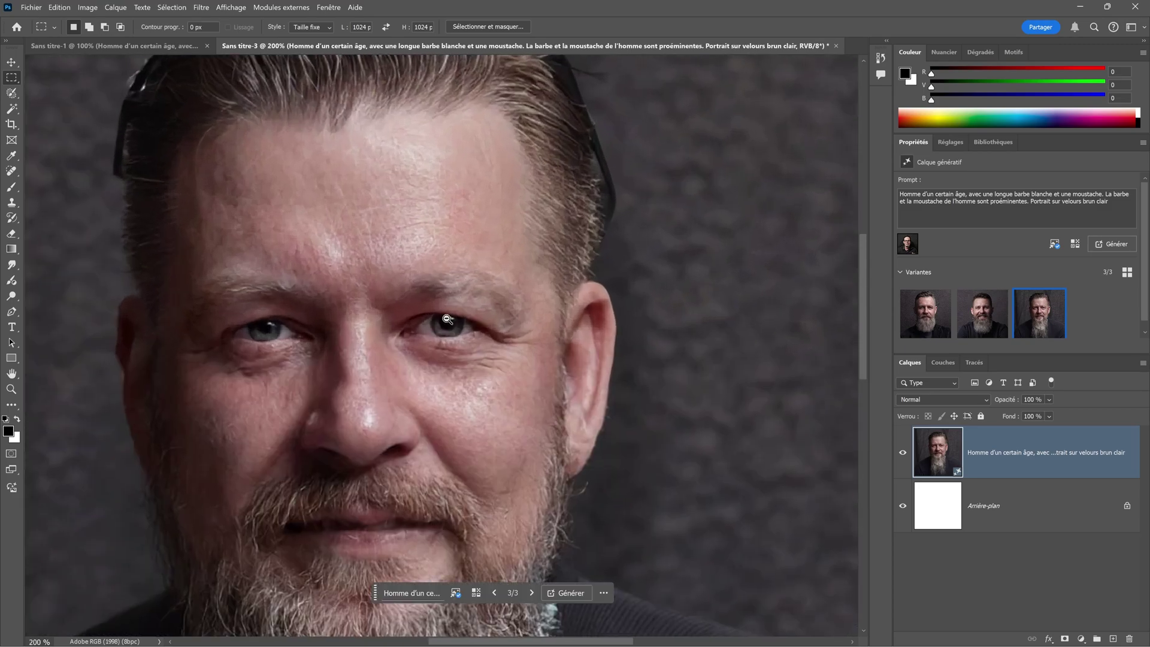
pyautogui.keyDown('alt'); pyautogui.click(448, 319); pyautogui.keyUp('alt')
pyautogui.moveTo(453, 328); pyautogui.dragTo(462, 268)
pyautogui.hotkey('ctrl', 'Tab')
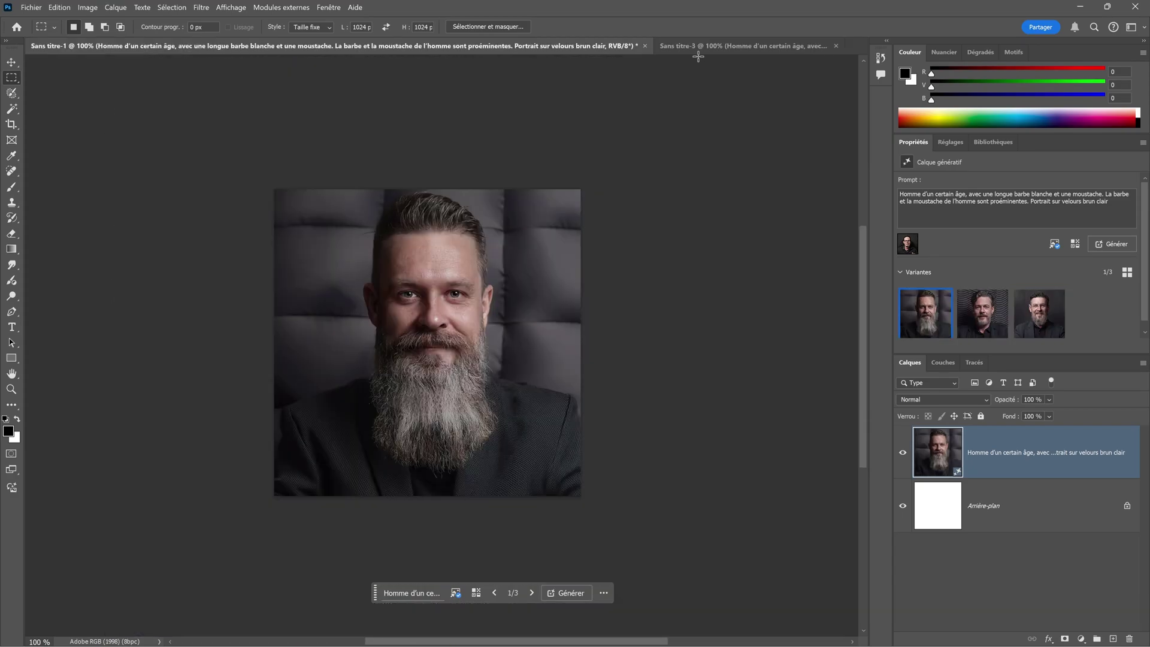
pyautogui.hotkey('ctrl', 'Tab')
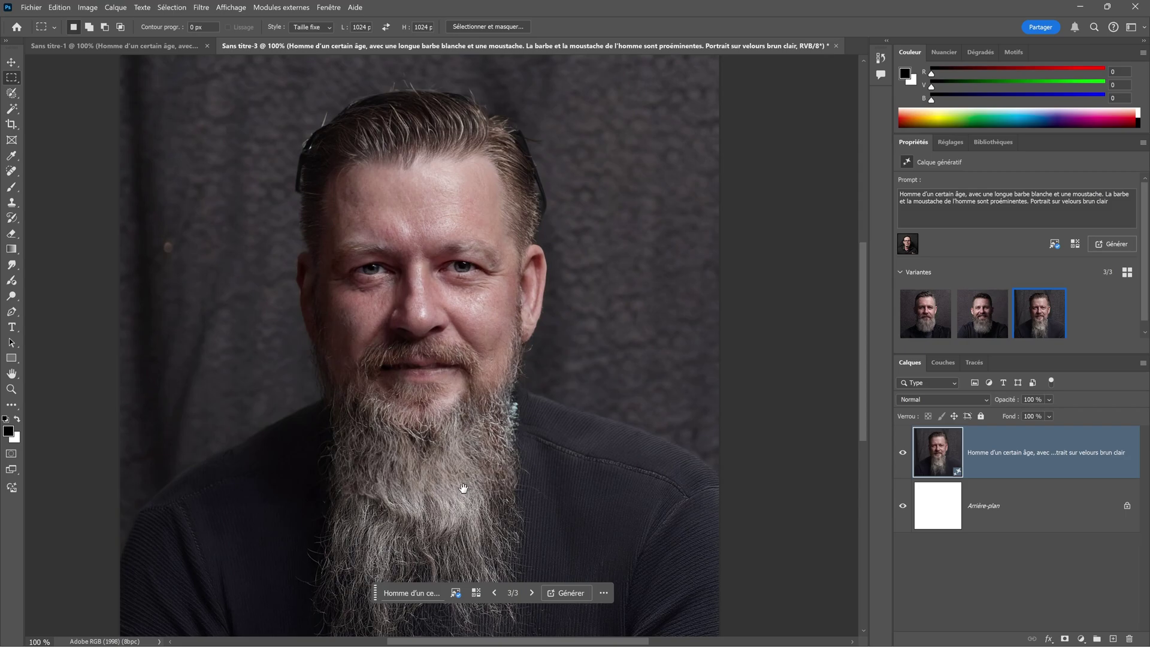
# Step: Examine the detail of the beard hairs in the Sans titre-3 portrait at 300%
pyautogui.scroll(2, 462, 487)
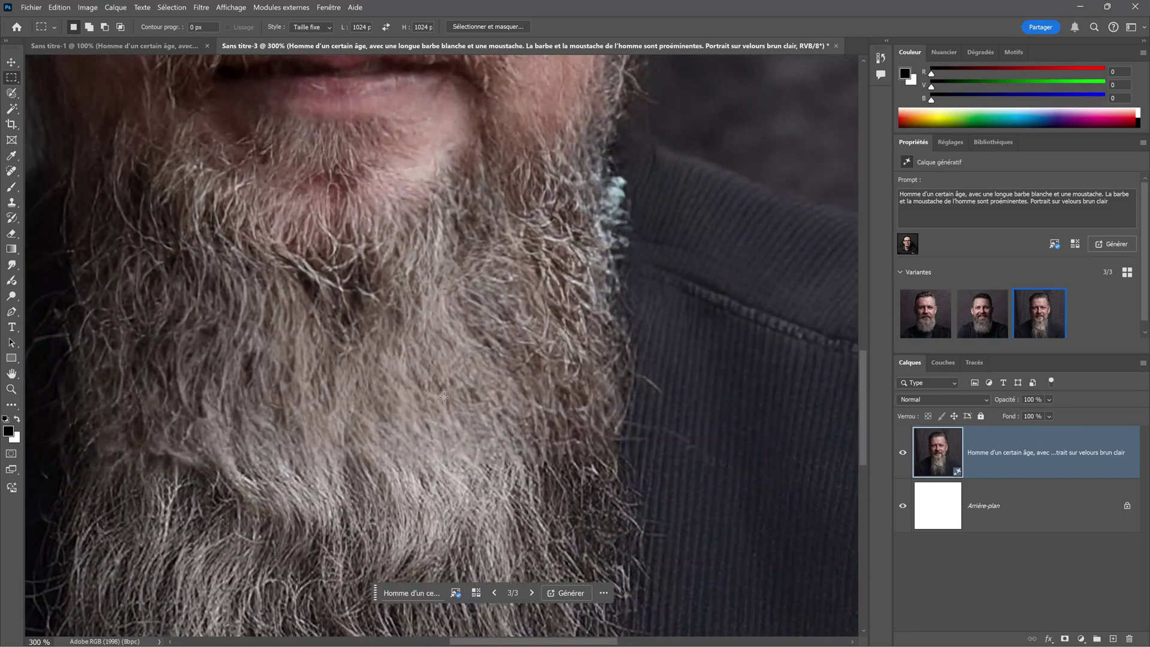
pyautogui.moveTo(318, 418); pyautogui.dragTo(351, 352)
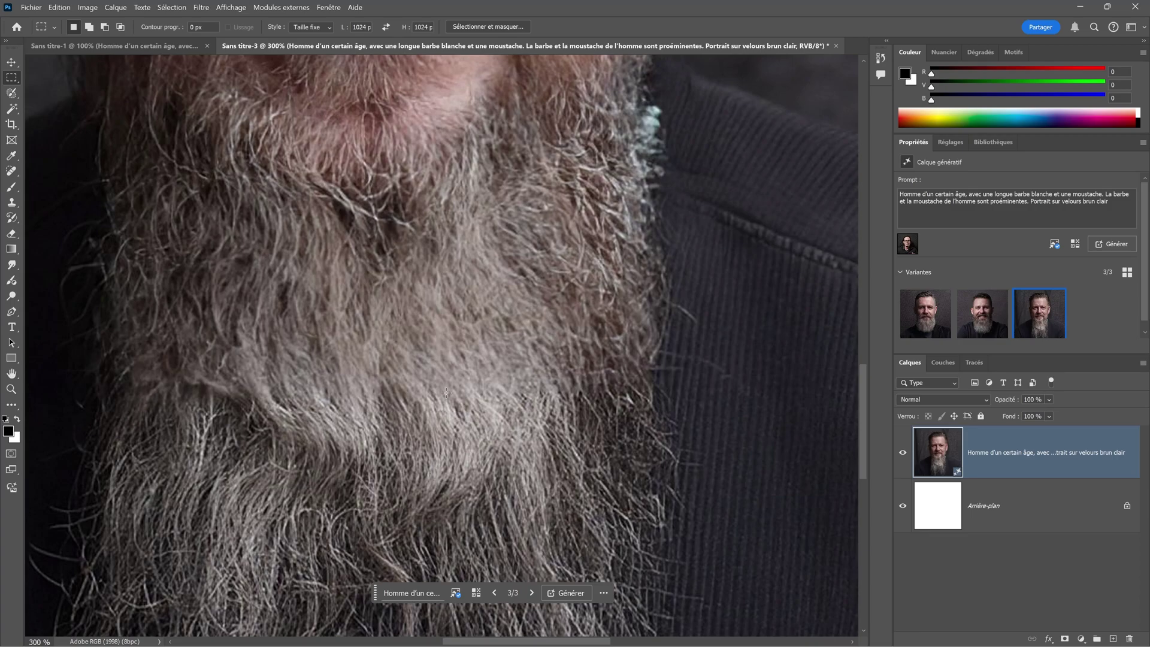
pyautogui.scroll(-3, 450, 392)
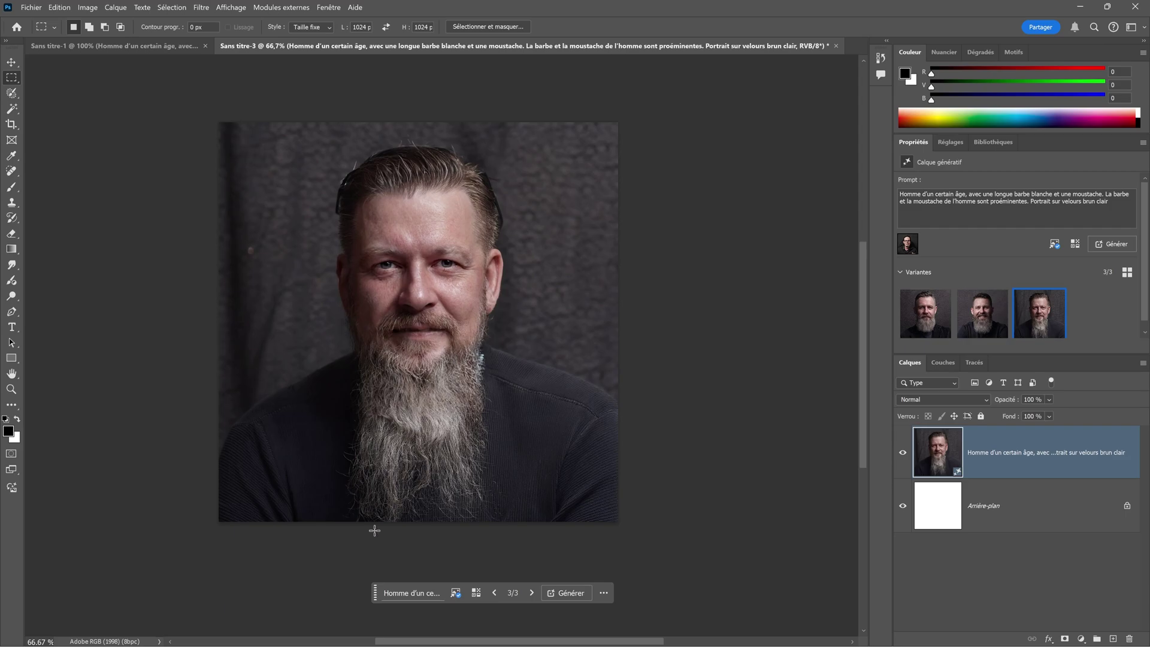
# Step: Remove the background from the Sans titre-3 portrait and check the cutout edge around the hair at 300%
pyautogui.moveTo(381, 598); pyautogui.dragTo(343, 559)
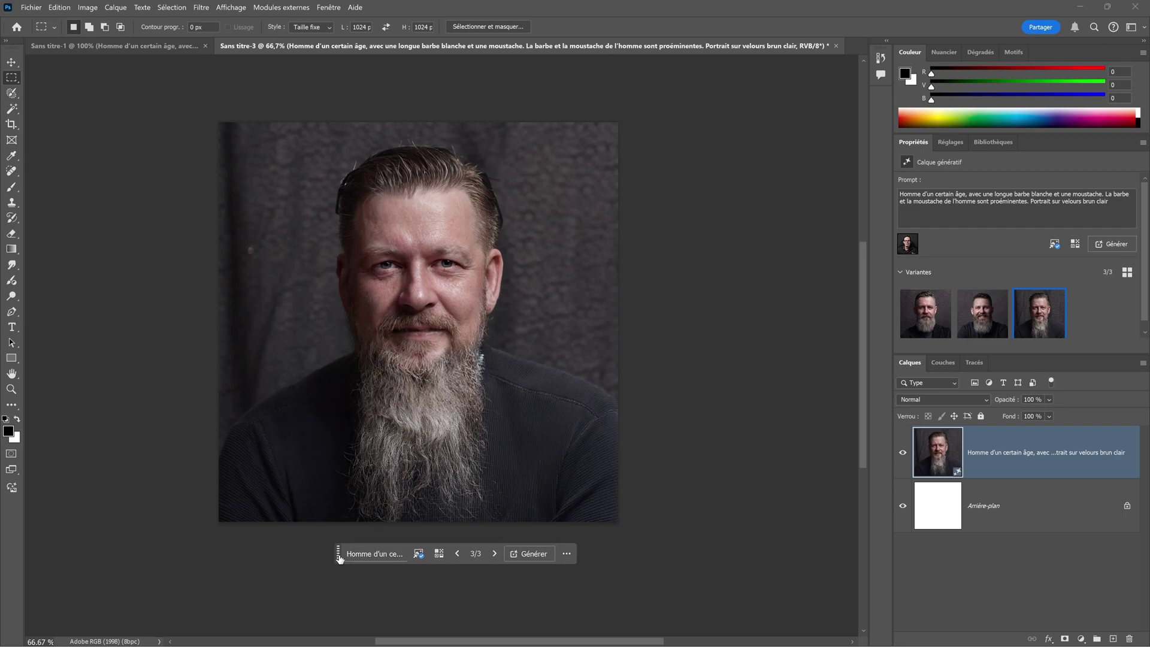
pyautogui.click(567, 554)
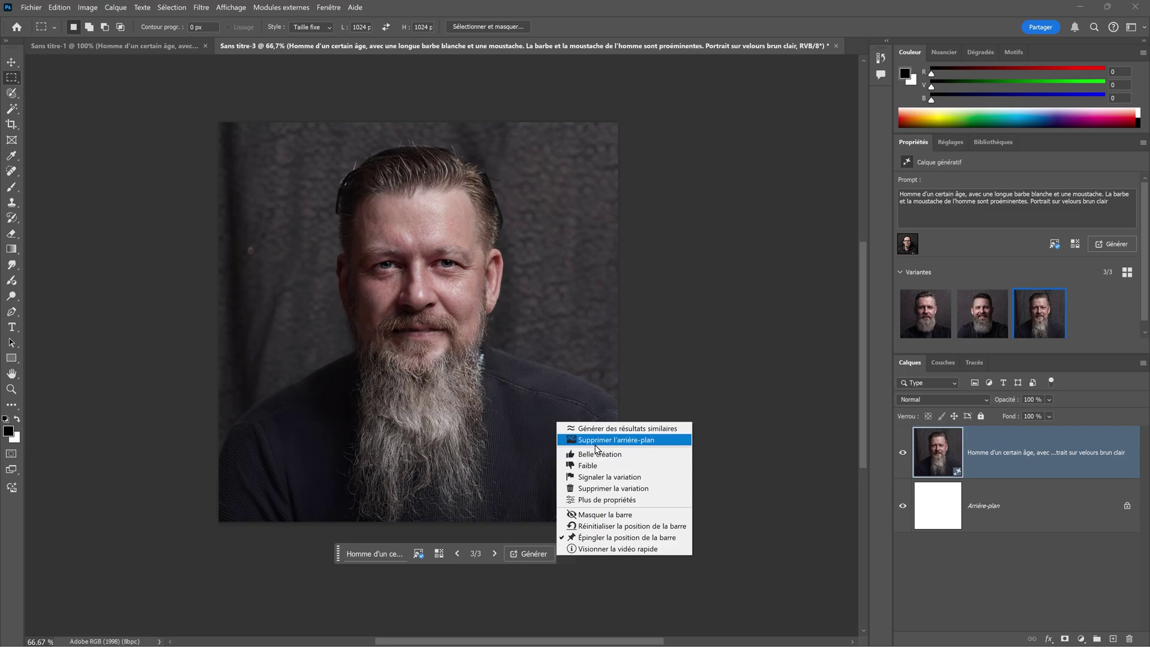
pyautogui.click(596, 444)
pyautogui.scroll(4, 524, 198)
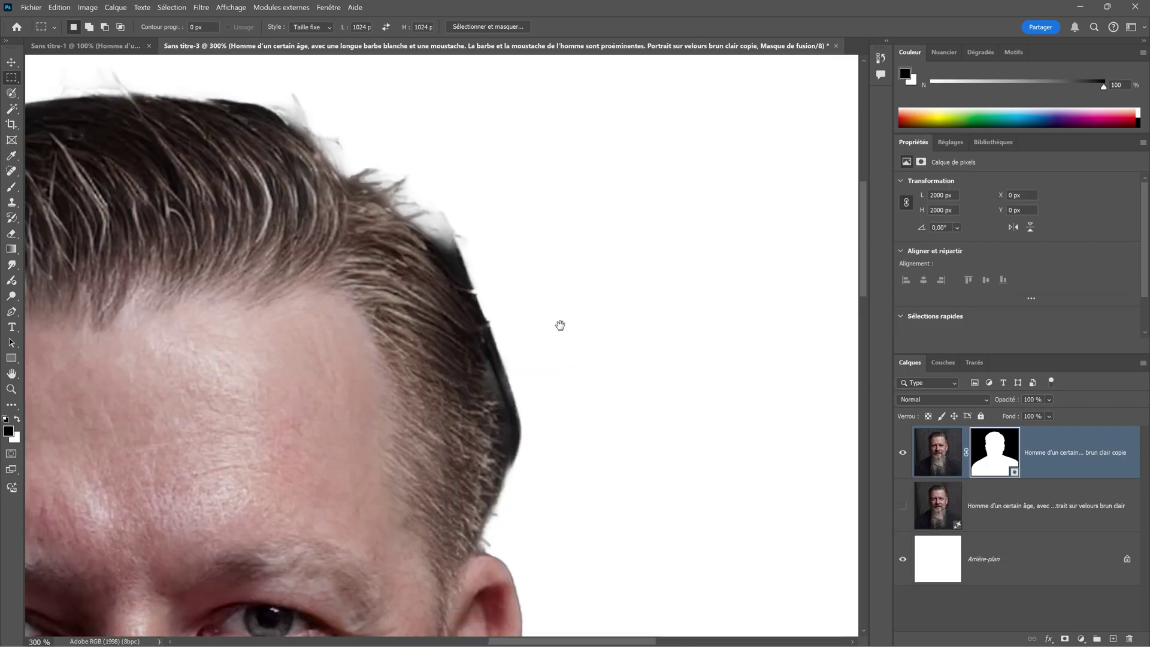
pyautogui.moveTo(552, 464); pyautogui.dragTo(560, 327)
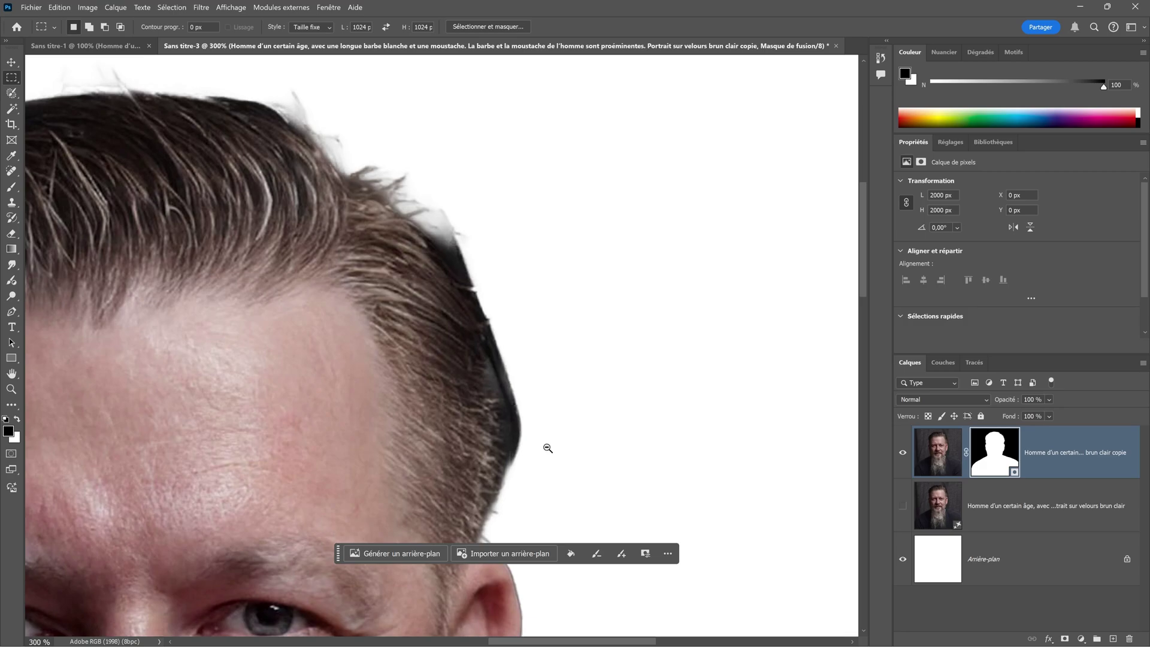
pyautogui.scroll(-5, 547, 449)
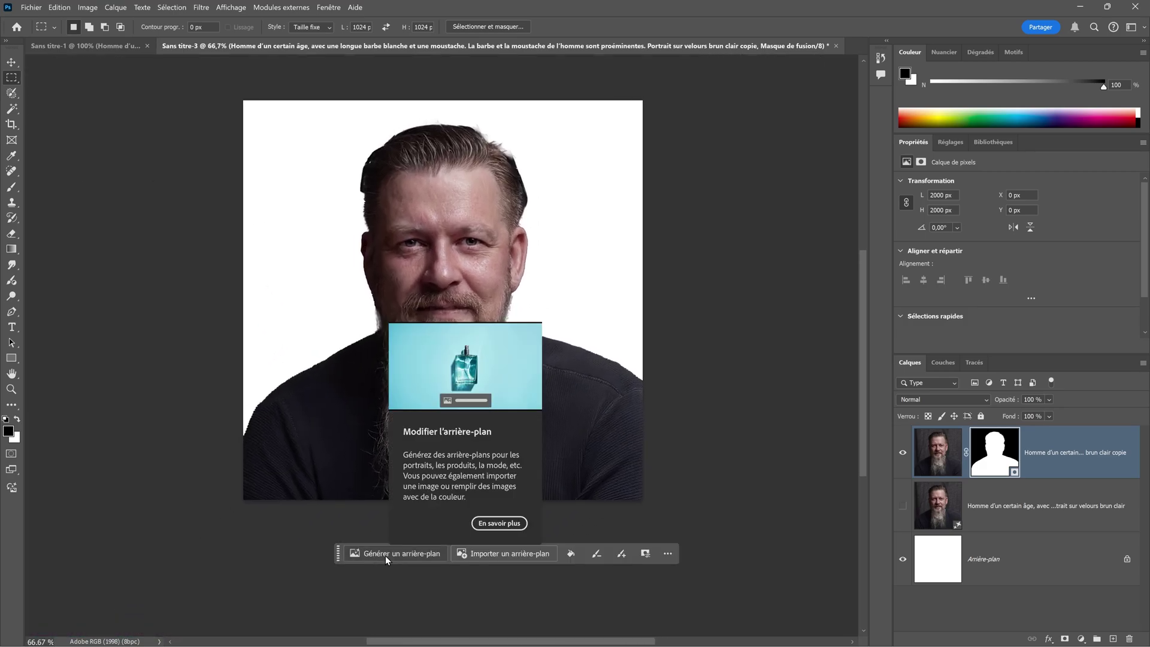
# Step: Generate a background behind the cut-out bearded man from the prompt "un restaurant"
pyautogui.click(386, 555)
pyautogui.write('un restaurant')
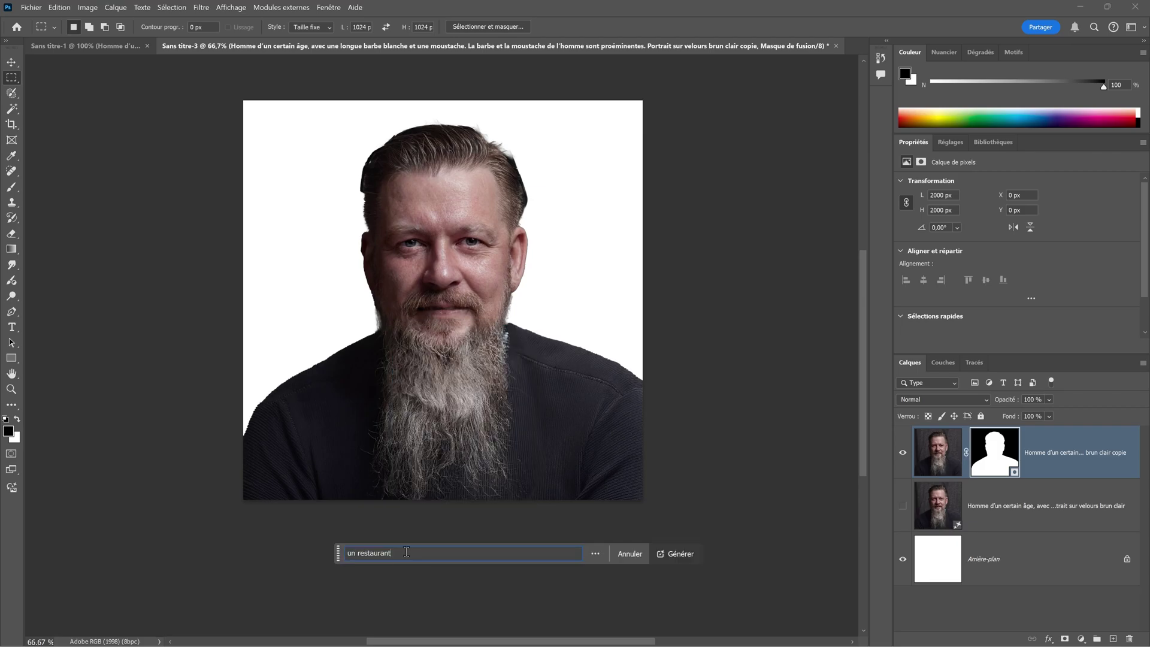
pyautogui.click(668, 554)
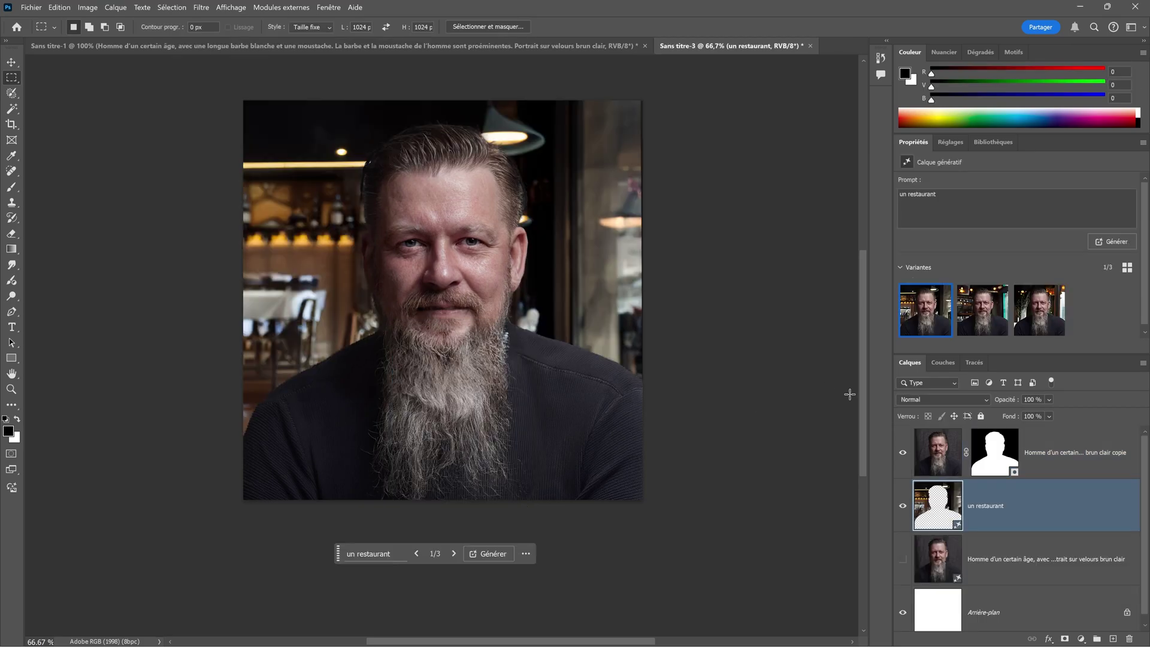
# Step: Compare the three restaurant background variants and keep the second one
pyautogui.click(981, 311)
pyautogui.click(1040, 314)
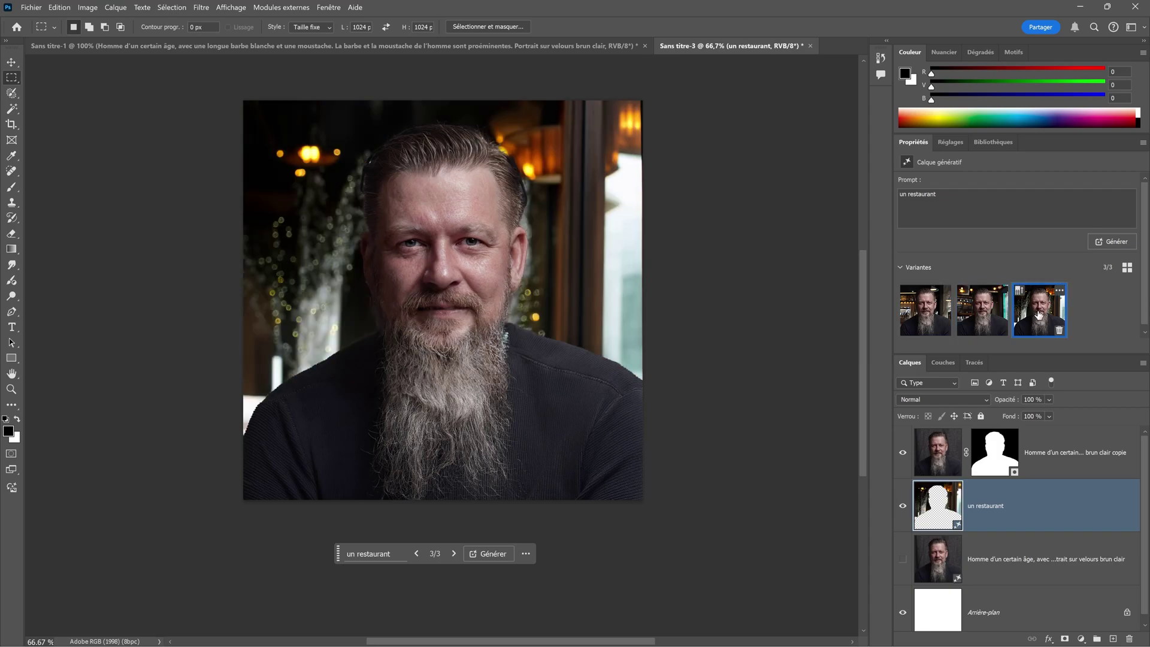
pyautogui.click(1006, 313)
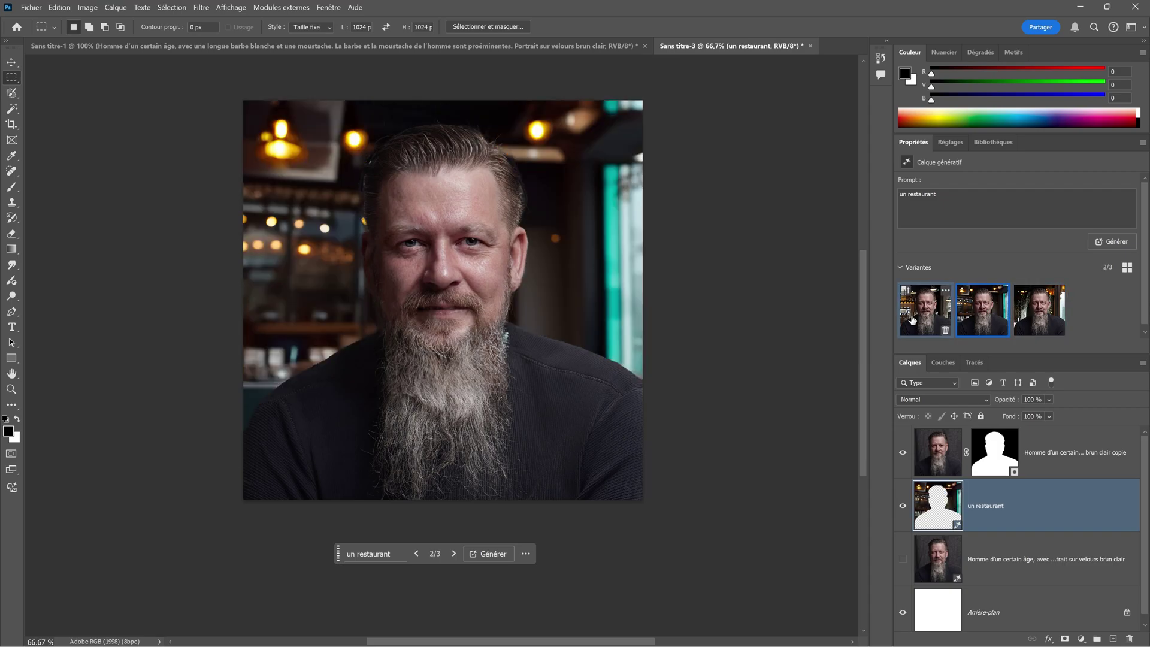
pyautogui.click(913, 320)
pyautogui.click(981, 311)
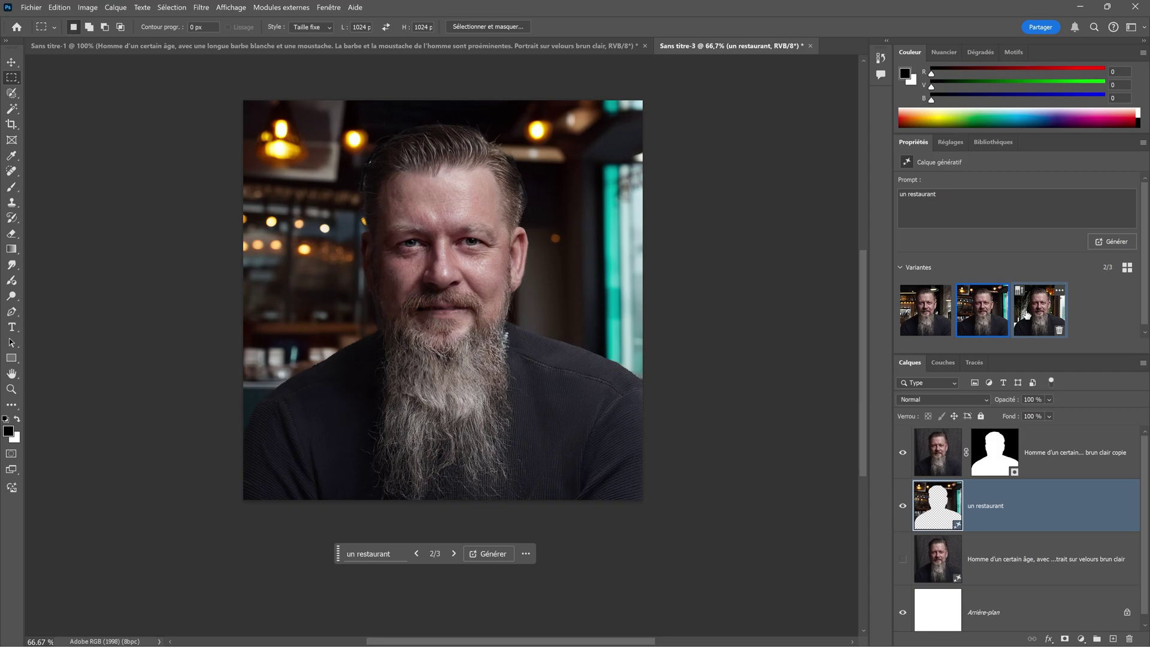
pyautogui.click(1039, 313)
pyautogui.click(983, 311)
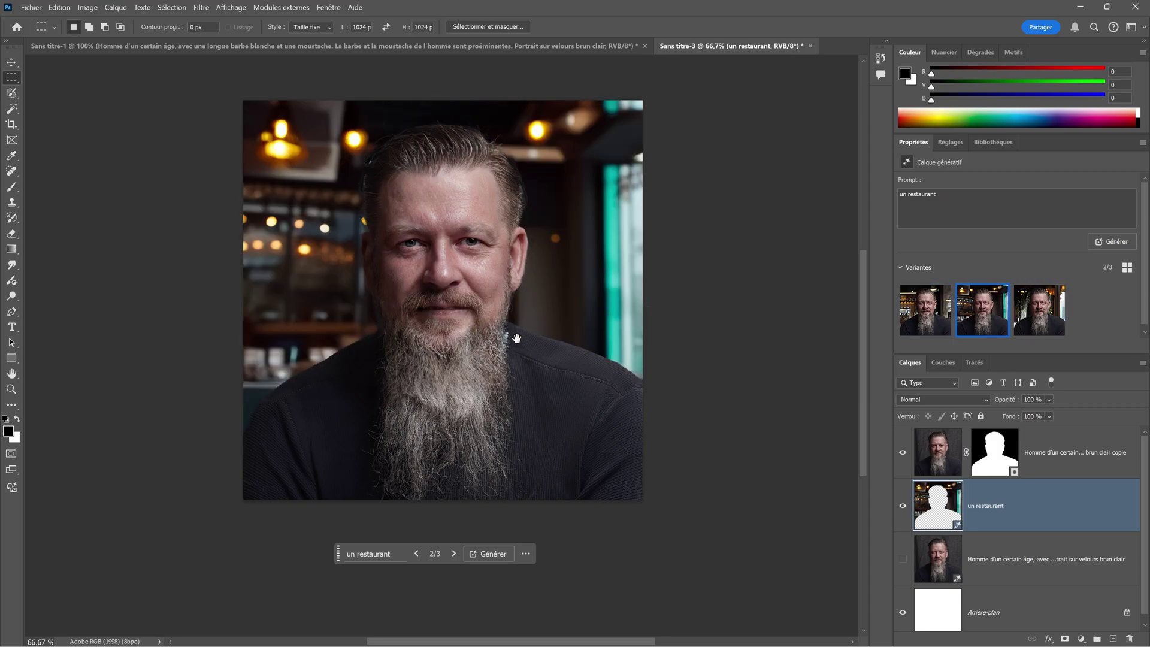
# Step: Extend the canvas leftward to twice its width using the Crop tool's generative expand fill, and generate without a prompt
pyautogui.moveTo(516, 338); pyautogui.dragTo(626, 353)
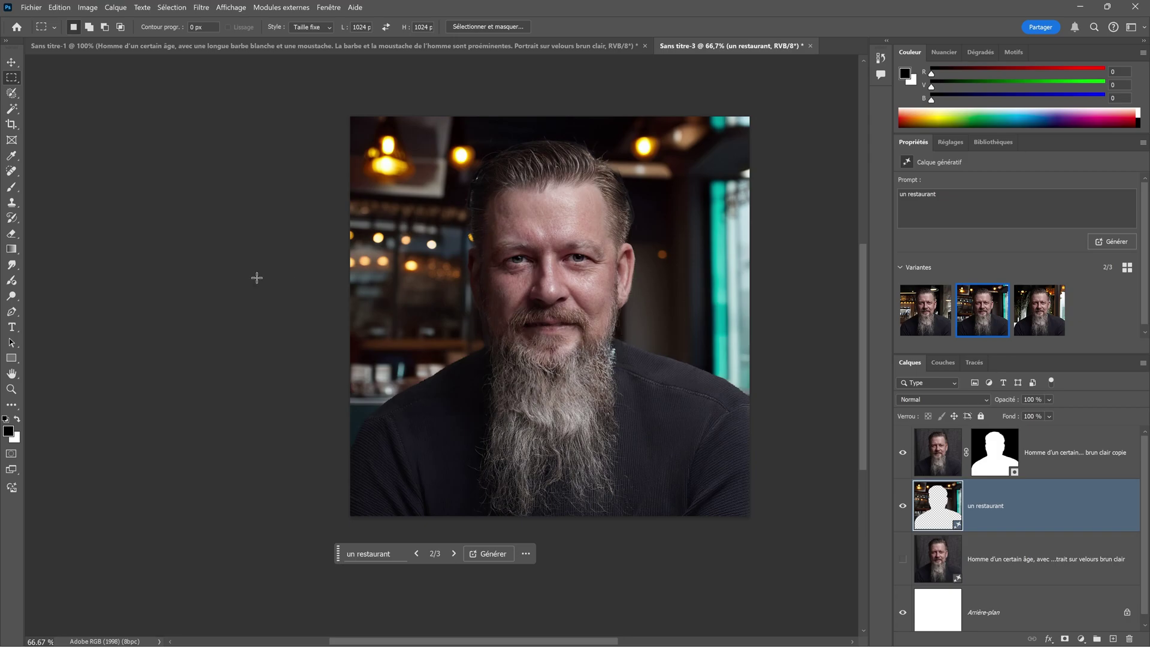
pyautogui.click(12, 125)
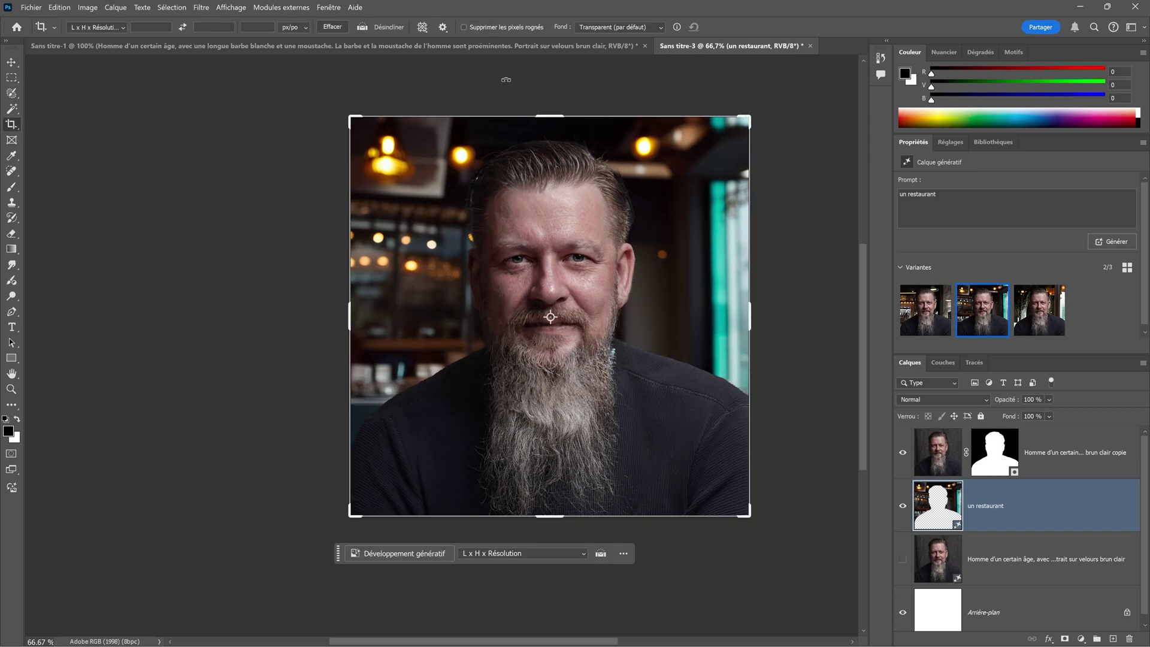
pyautogui.click(592, 28)
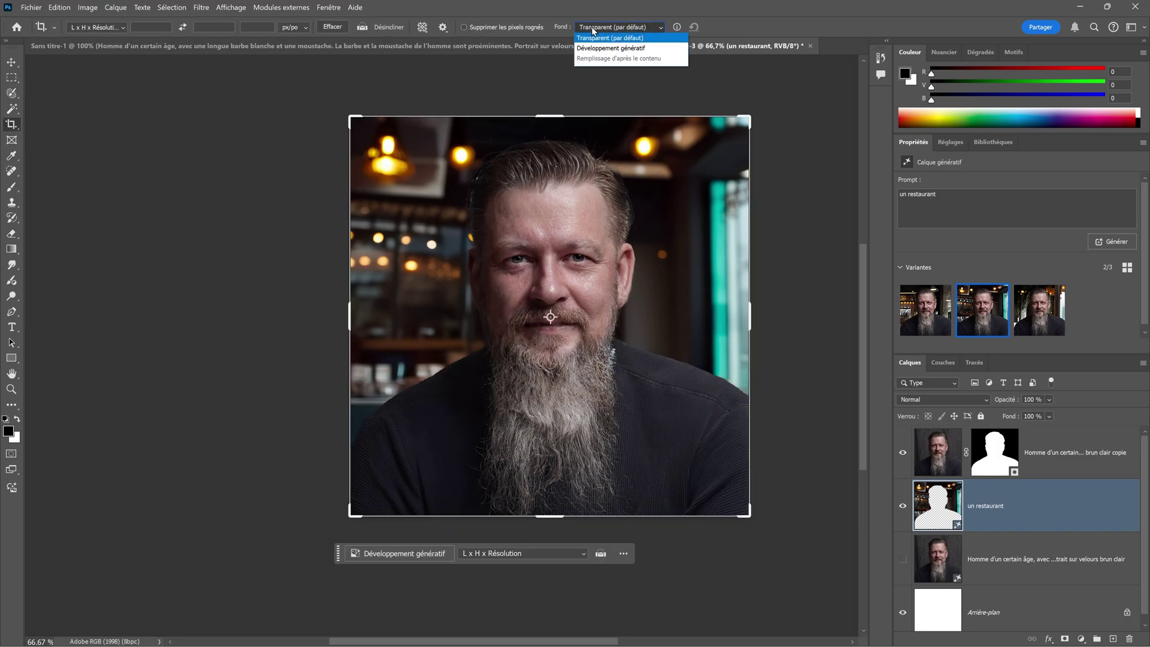
pyautogui.click(597, 49)
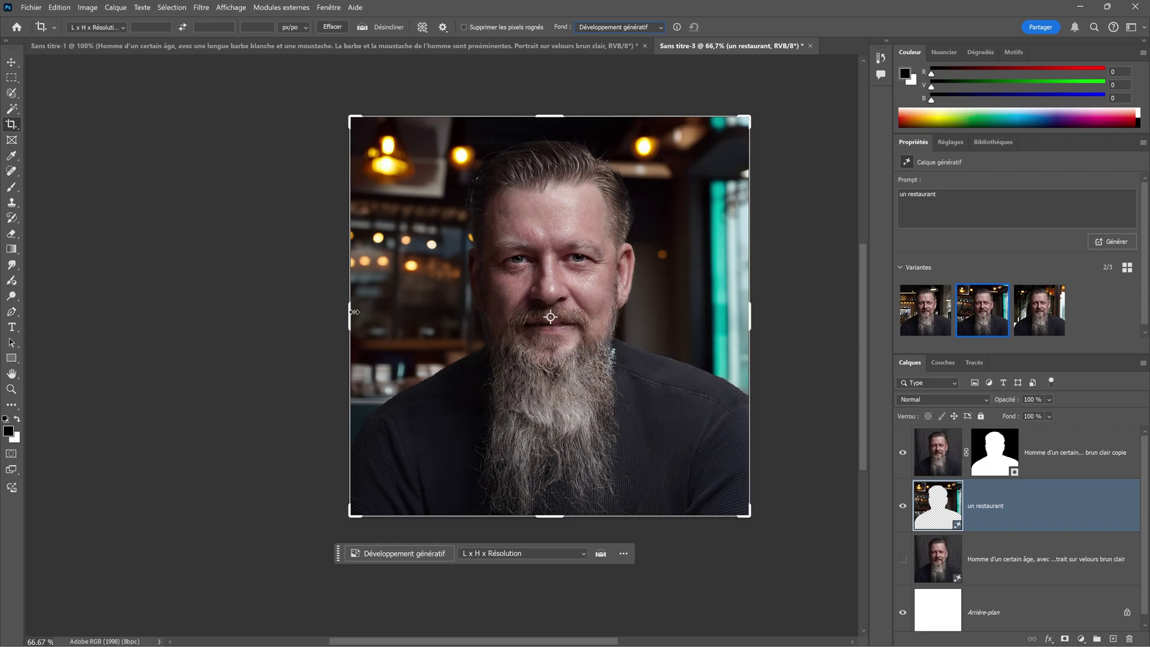
pyautogui.moveTo(348, 313); pyautogui.dragTo(150, 318)
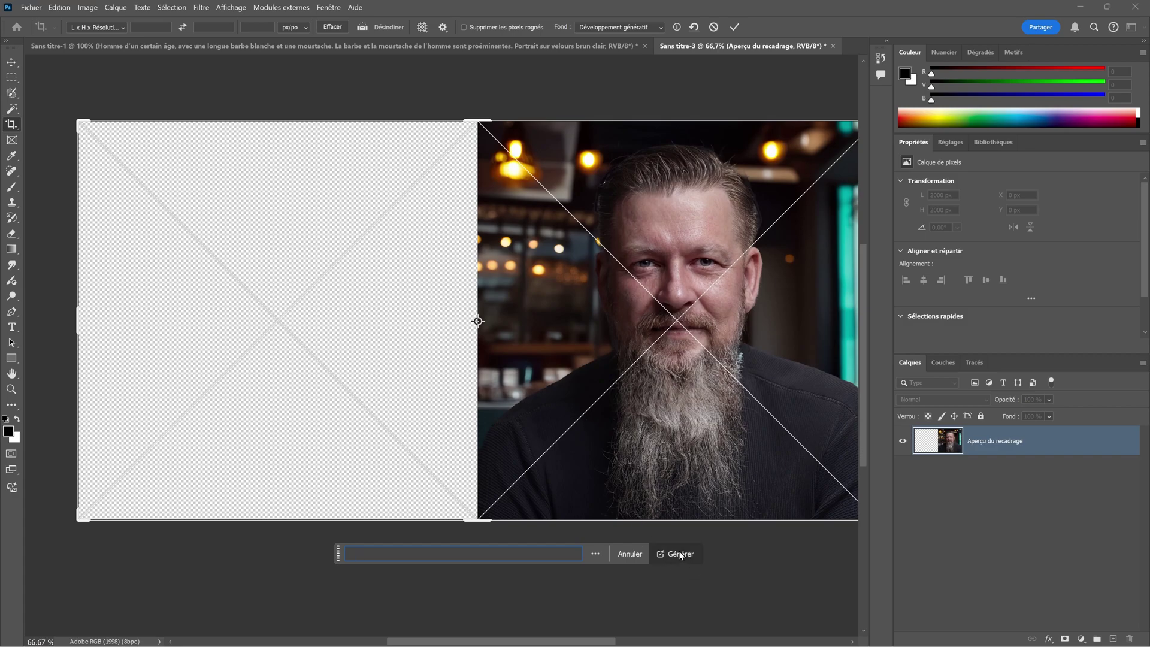
pyautogui.click(680, 554)
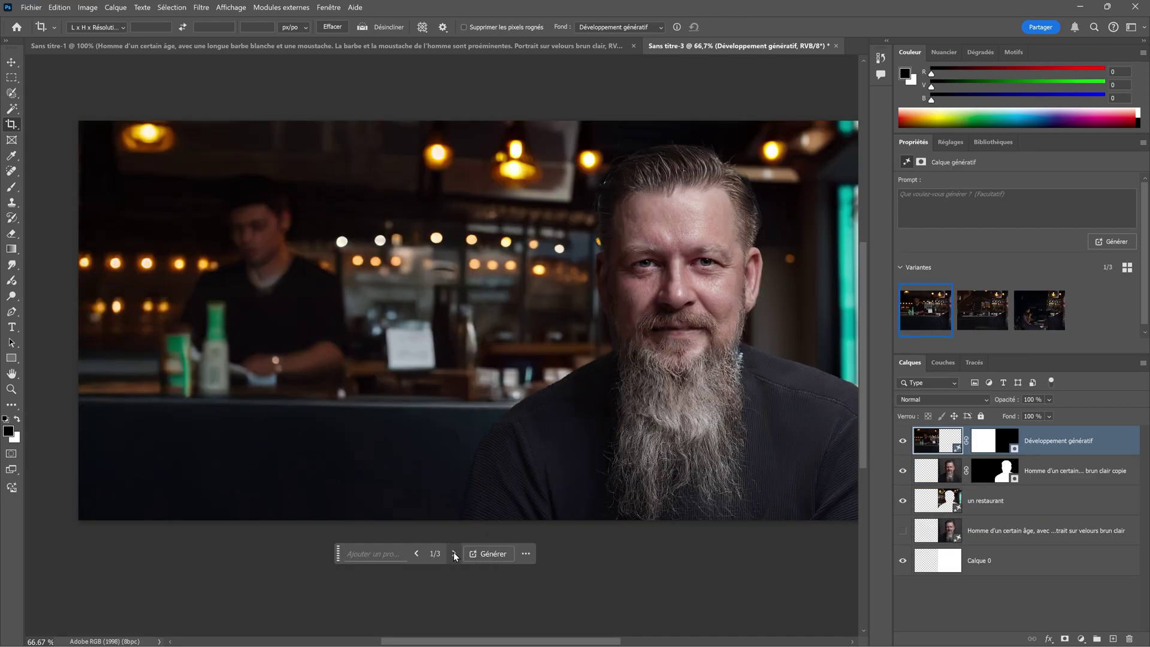
# Step: Compare the three generated expansion variants and return to the first one, with the barman behind the counter
pyautogui.click(454, 552)
pyautogui.click(455, 551)
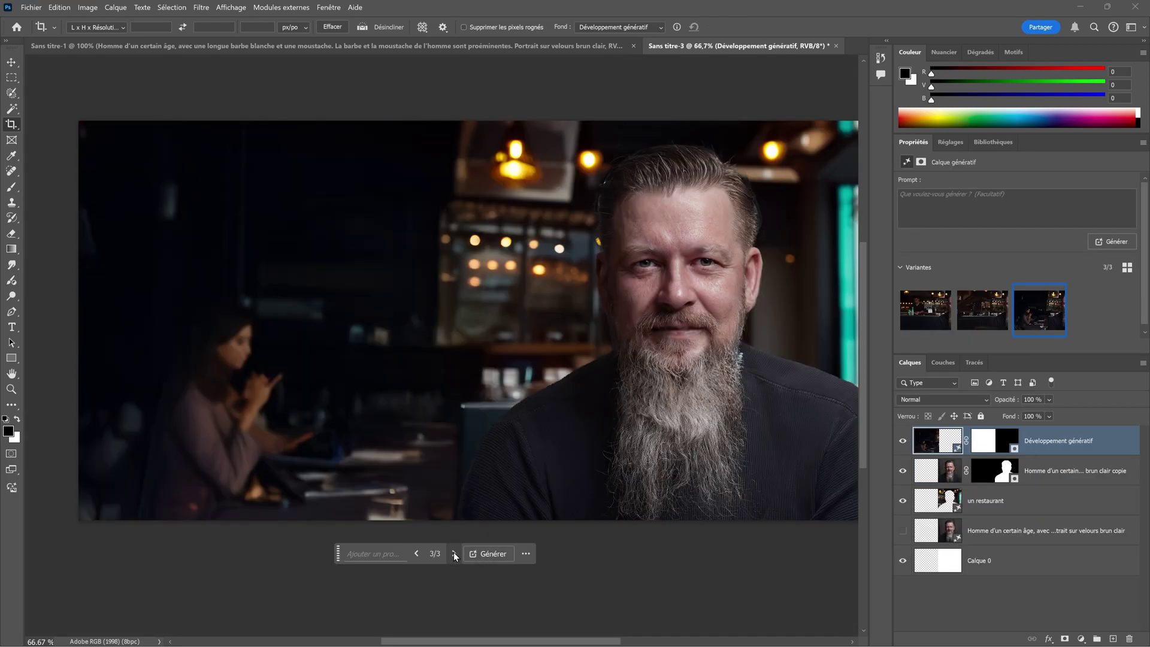
pyautogui.click(419, 553)
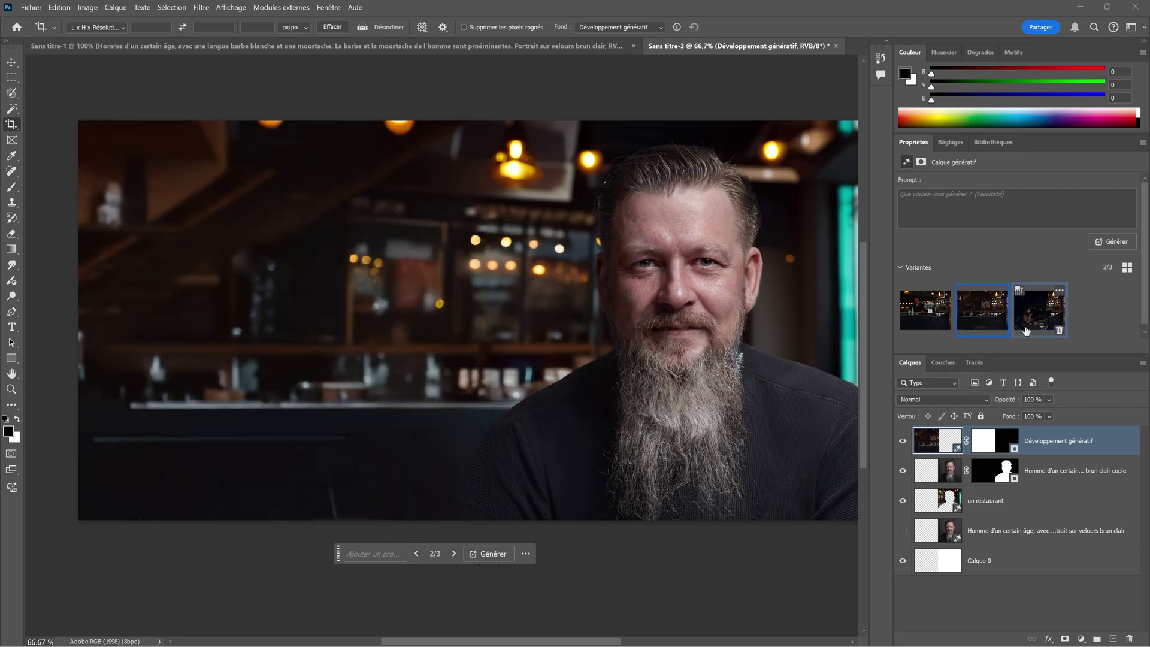
pyautogui.click(926, 309)
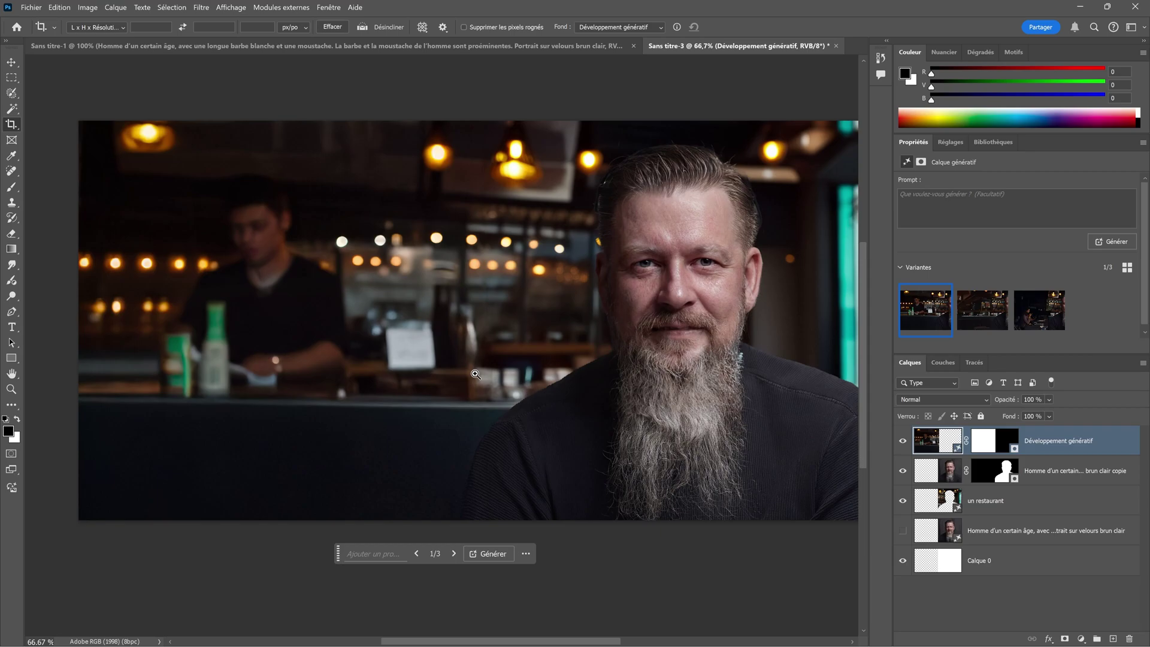
# Step: Examine the join between the sweater's shoulder, the counter and the generated bar background at 300%
pyautogui.click(476, 374)
pyautogui.click(476, 374)
pyautogui.click(455, 375)
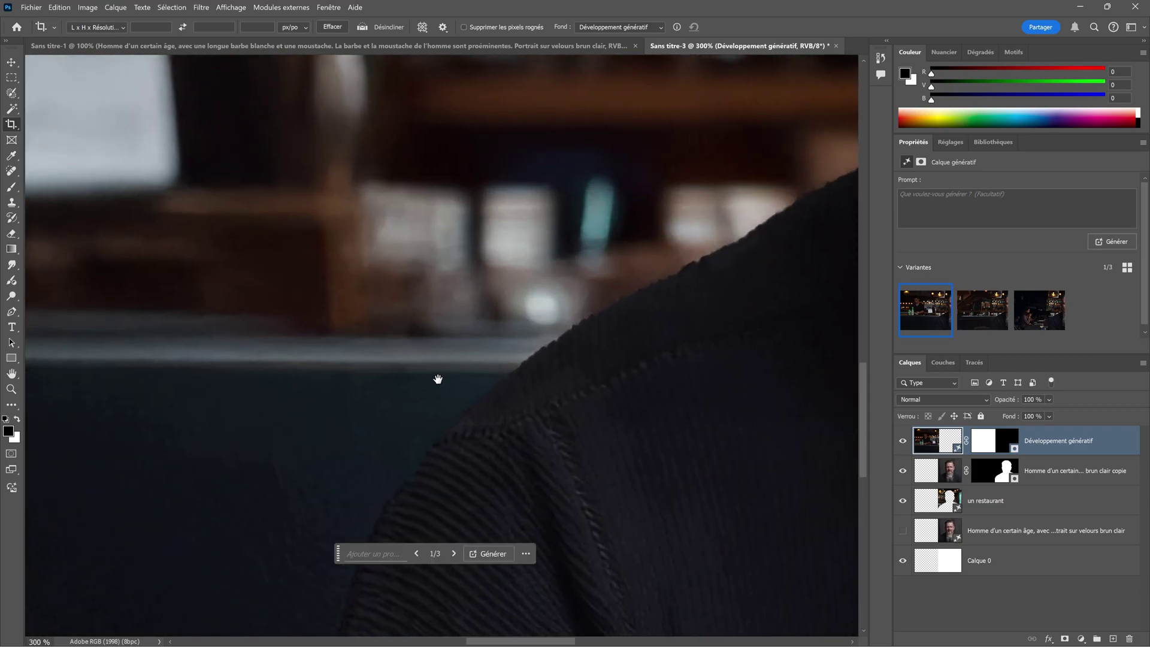
pyautogui.moveTo(437, 380); pyautogui.dragTo(567, 593)
pyautogui.moveTo(516, 287); pyautogui.dragTo(498, 511)
pyautogui.moveTo(577, 362); pyautogui.dragTo(565, 578)
pyautogui.moveTo(561, 267); pyautogui.dragTo(557, 470)
pyautogui.moveTo(559, 412); pyautogui.dragTo(619, 367)
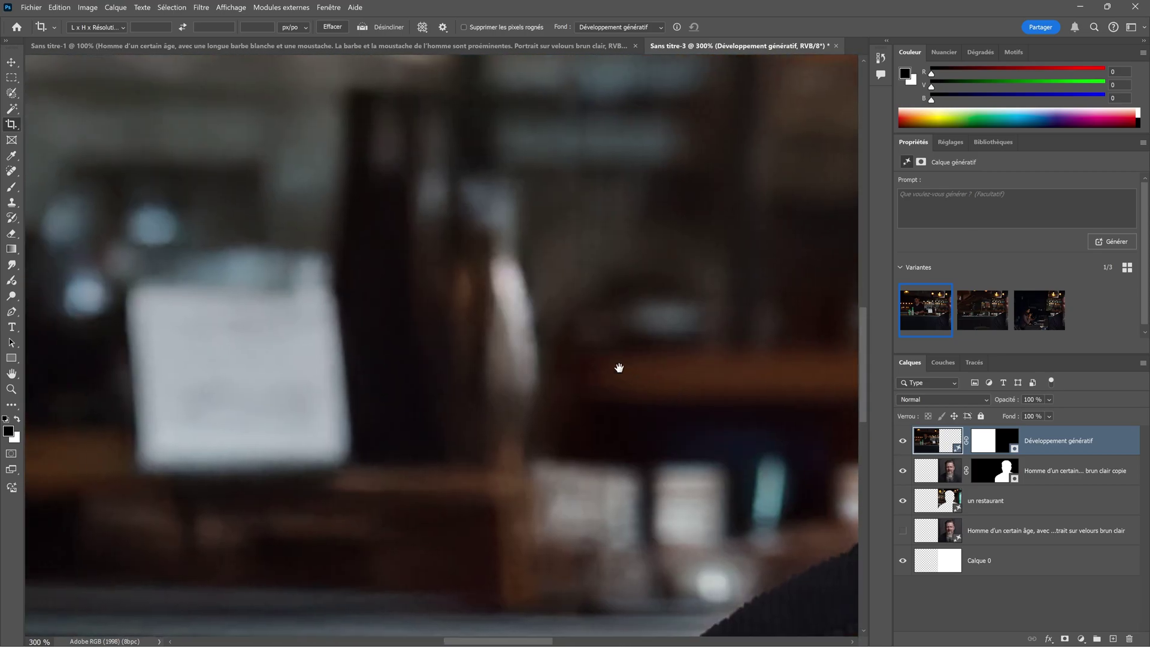
pyautogui.keyDown('alt'); pyautogui.click(581, 363); pyautogui.keyUp('alt')
pyautogui.keyDown('alt'); pyautogui.click(491, 358); pyautogui.keyUp('alt')
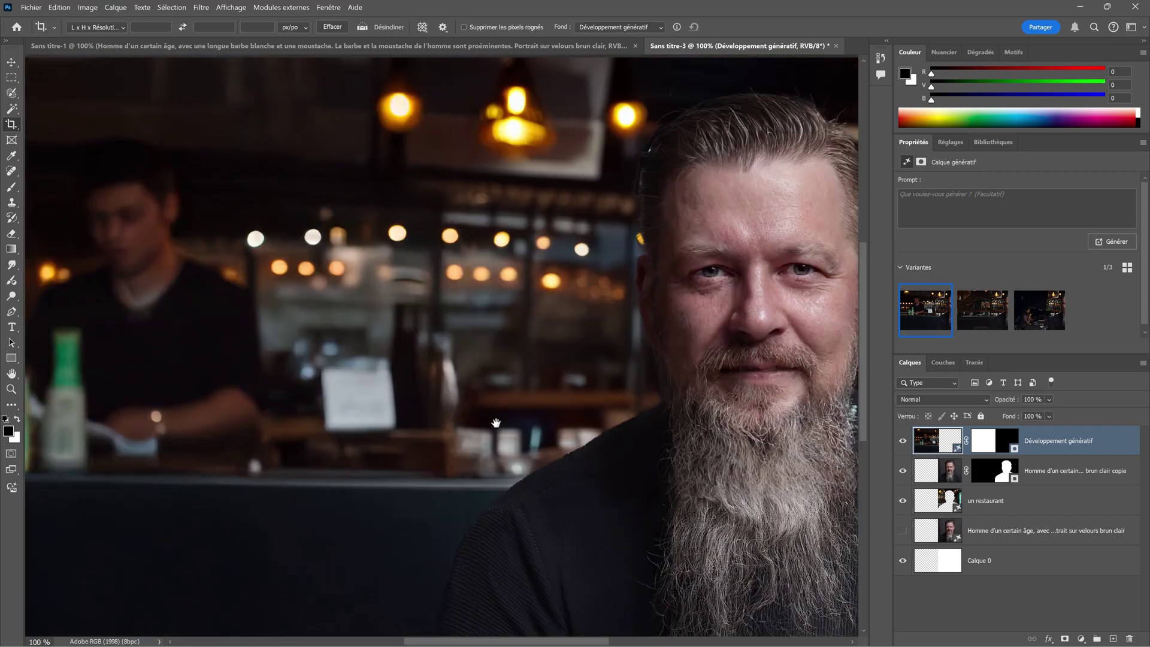
# Step: Enhance the detail of the first expansion variant and inspect the shoulder and counter area at up to 600%
pyautogui.moveTo(913, 316)
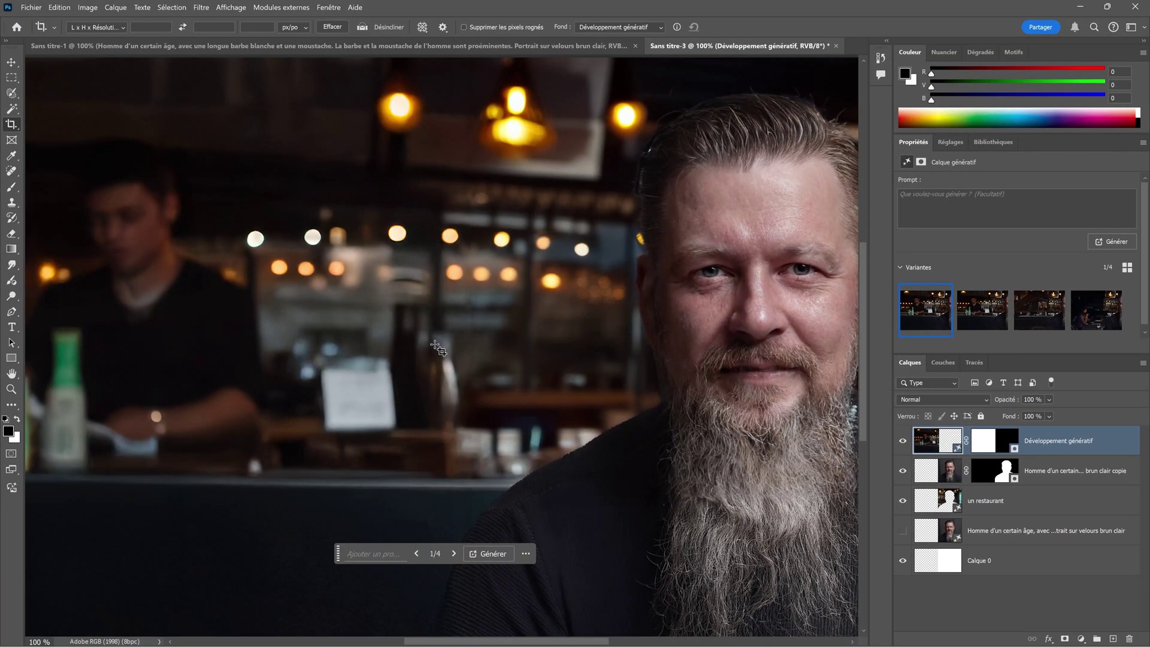
pyautogui.keyDown('ctrl'); pyautogui.click(453, 366); pyautogui.keyUp('ctrl')
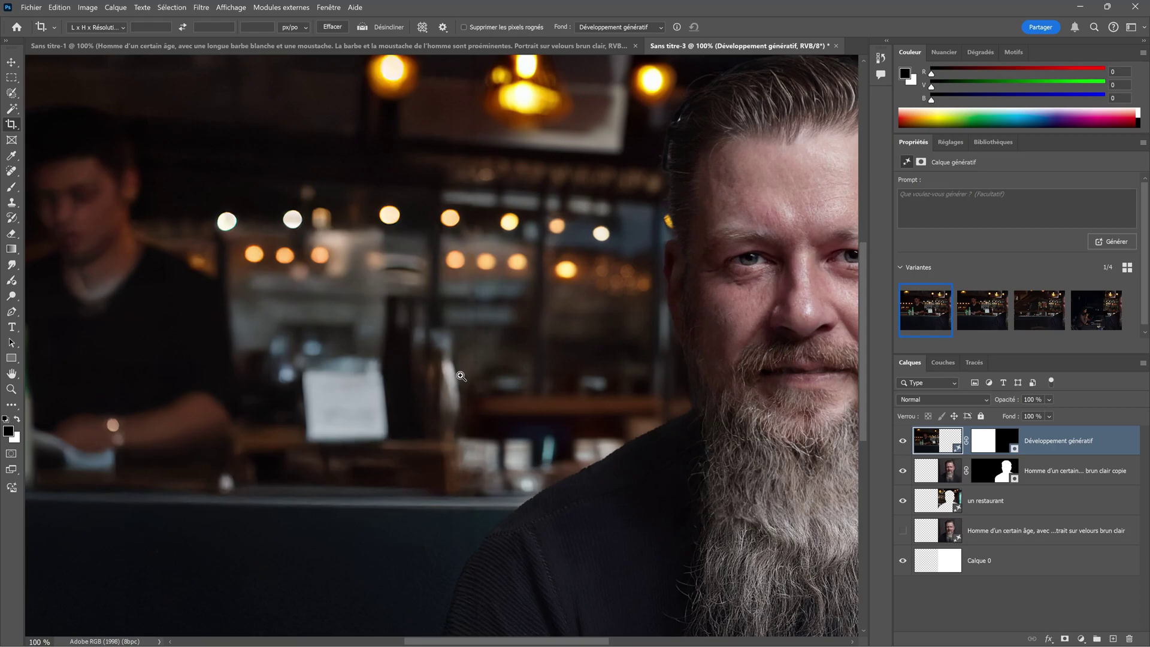
pyautogui.keyDown('ctrl'); pyautogui.click(462, 381); pyautogui.keyUp('ctrl')
pyautogui.keyDown('ctrl'); pyautogui.click(469, 409); pyautogui.keyUp('ctrl')
pyautogui.moveTo(467, 406); pyautogui.dragTo(527, 251)
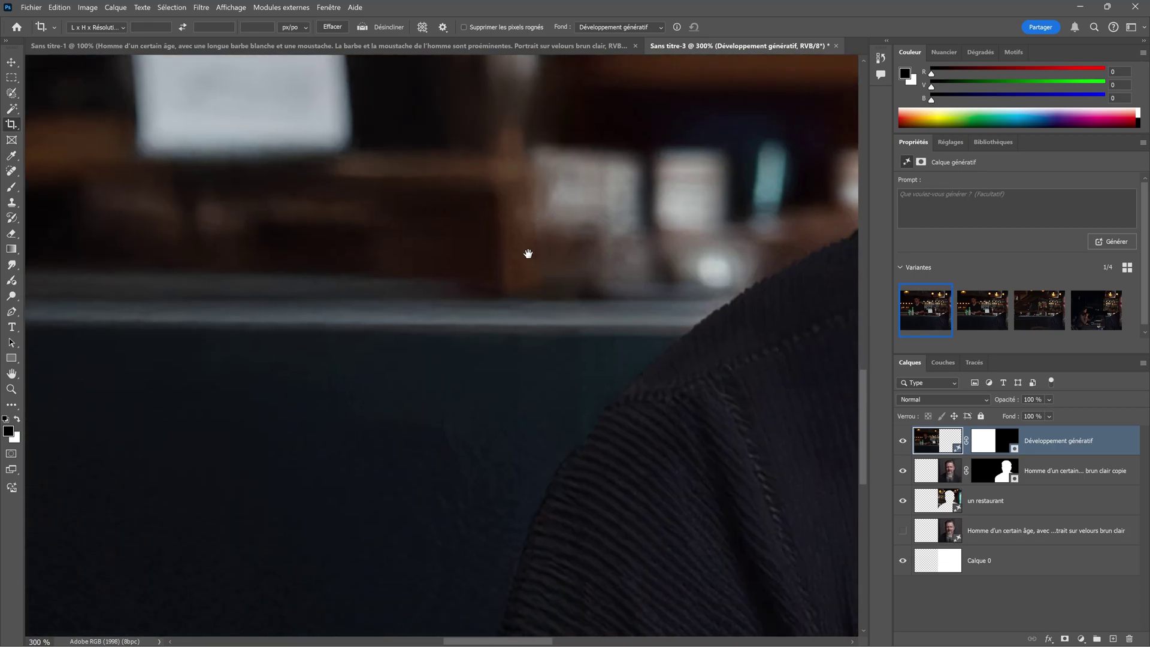
pyautogui.moveTo(439, 363); pyautogui.dragTo(470, 260)
pyautogui.click(983, 310)
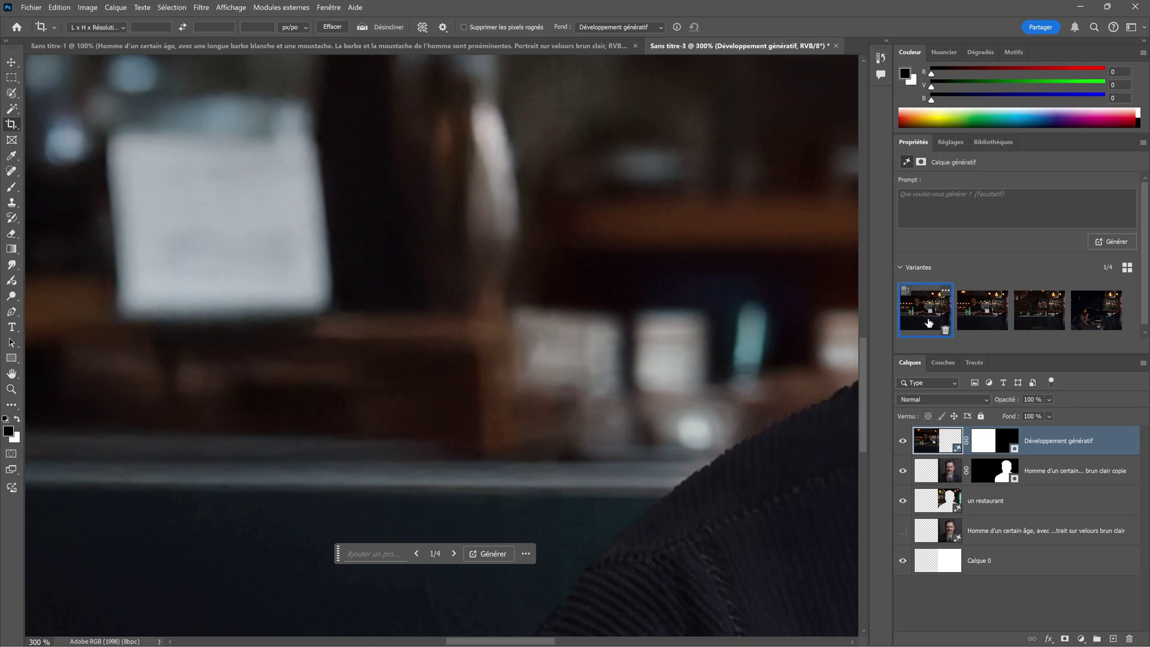
pyautogui.keyDown('ctrl'); pyautogui.click(445, 360); pyautogui.keyUp('ctrl')
pyautogui.keyDown('ctrl'); pyautogui.click(423, 367); pyautogui.keyUp('ctrl')
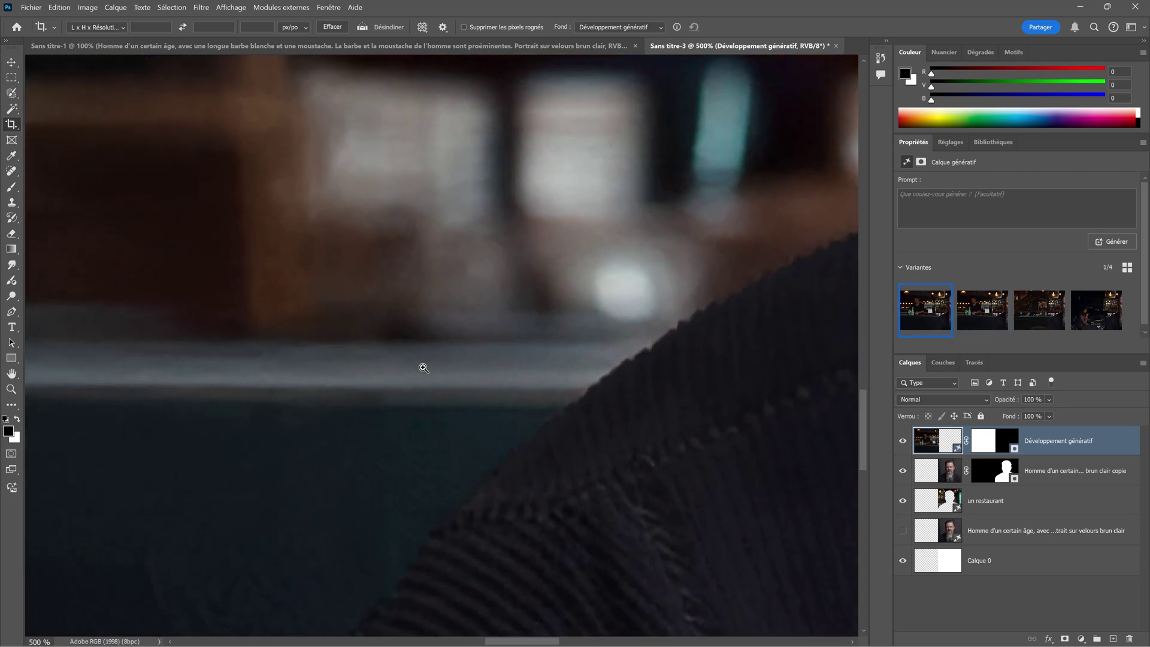
pyautogui.keyDown('ctrl'); pyautogui.click(423, 368); pyautogui.keyUp('ctrl')
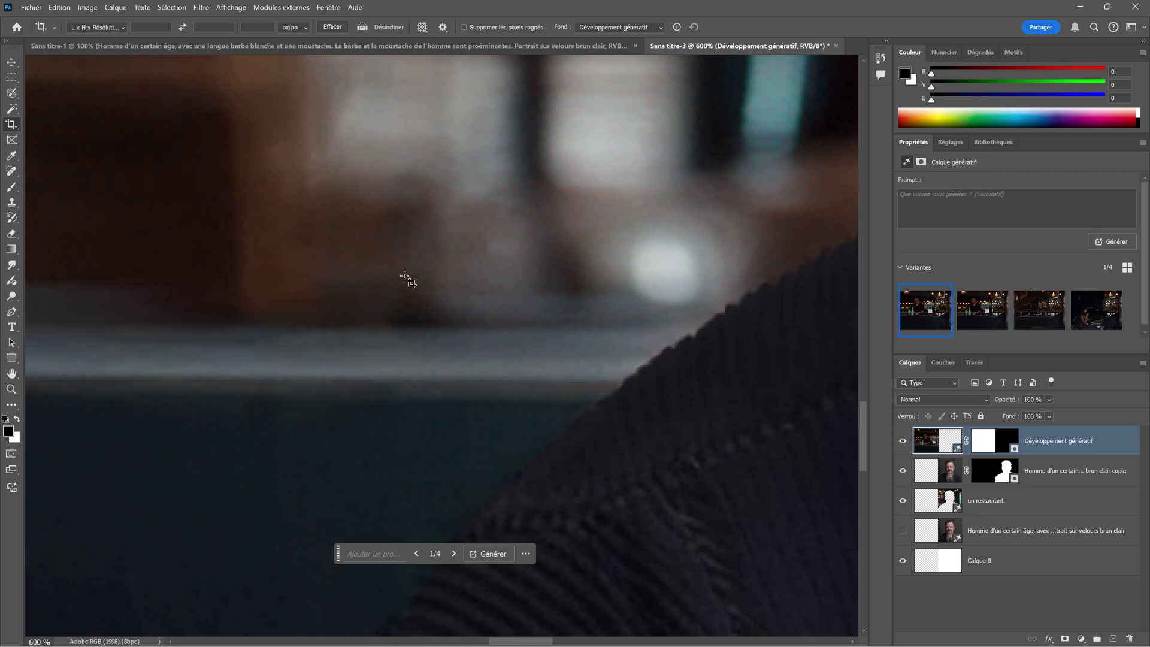
# Step: Place a fixed-size square selection, half the image wide, over the barman so that it overlaps the bearded man's shoulder
pyautogui.scroll(-4, 447, 361)
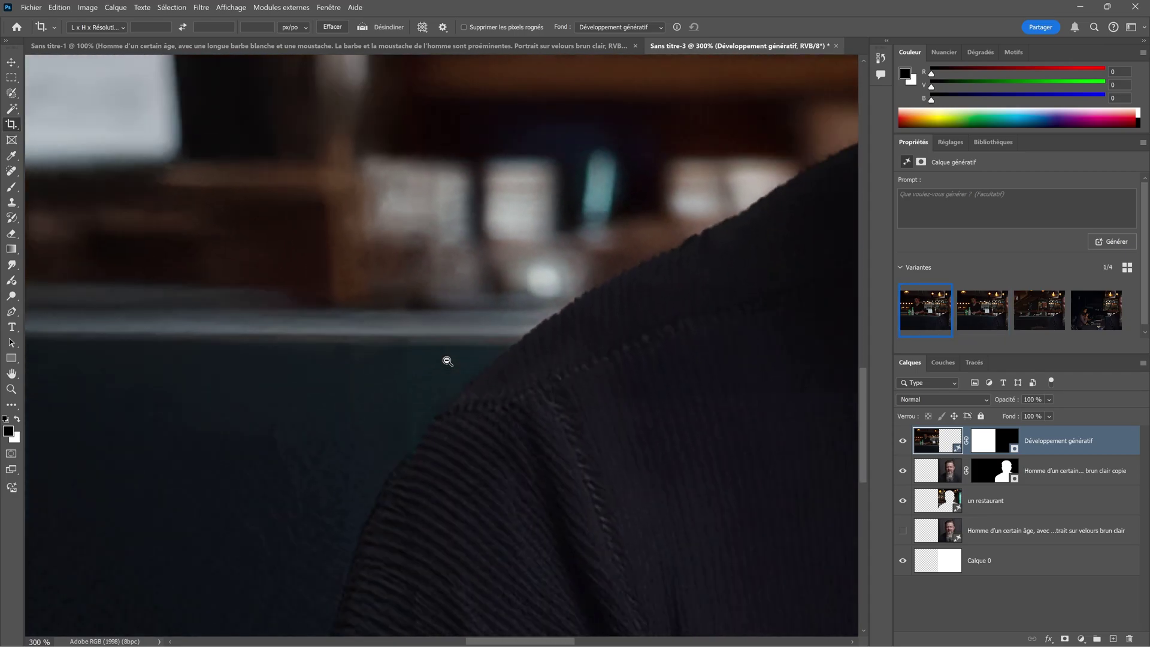
pyautogui.scroll(-2, 448, 361)
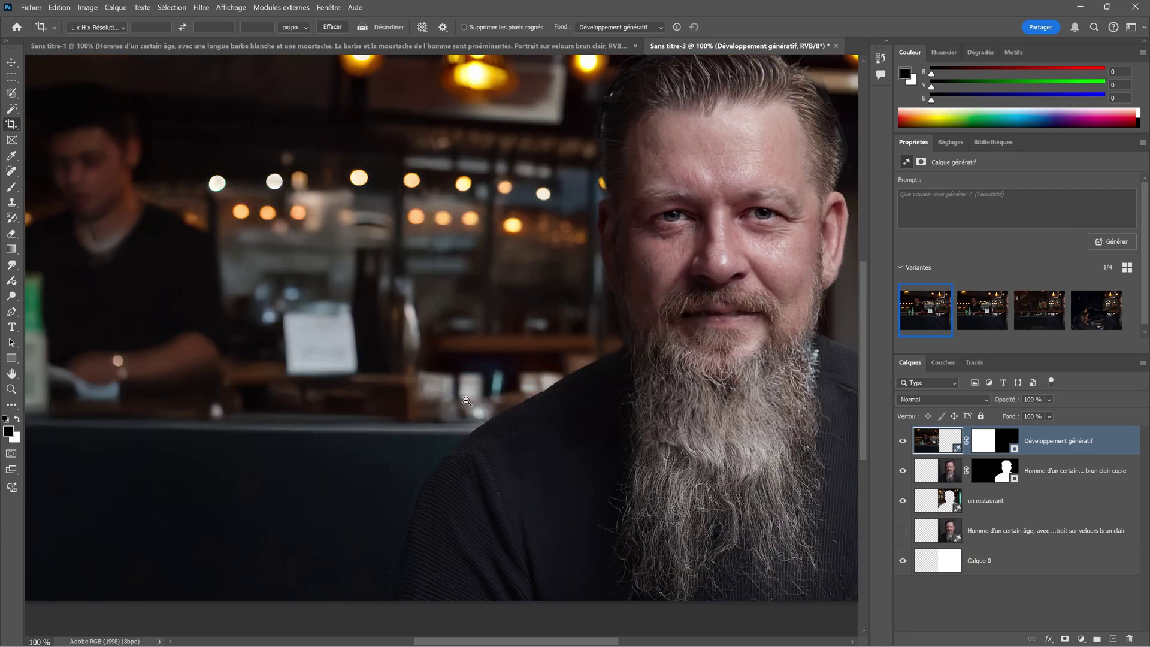
pyautogui.scroll(-1, 467, 401)
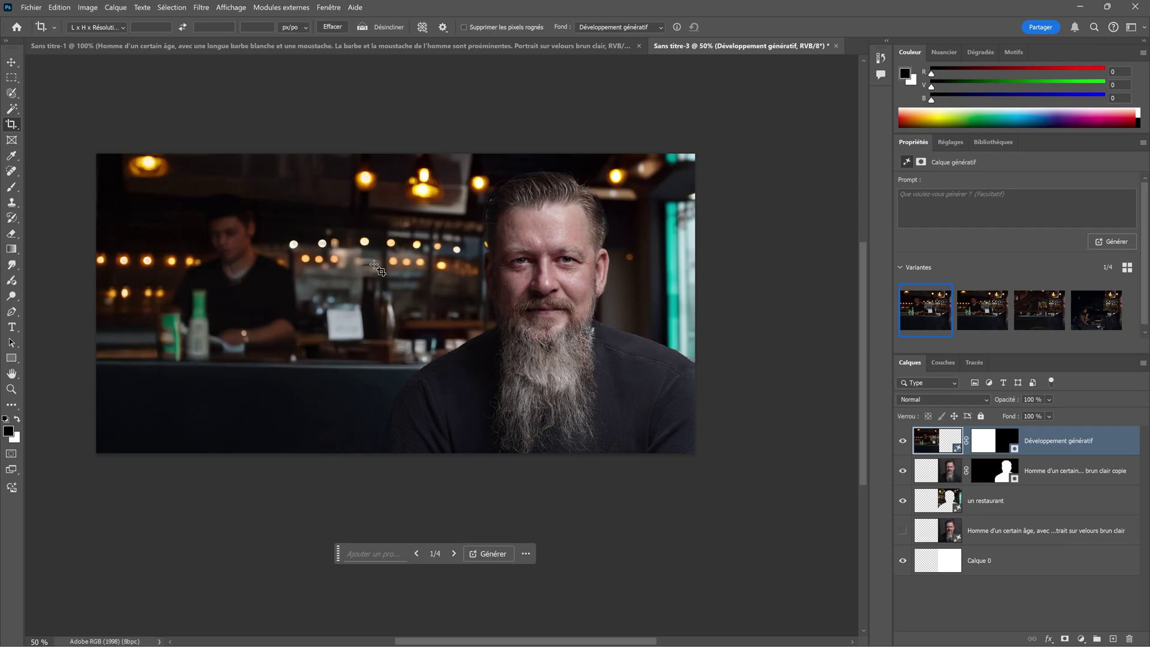
pyautogui.click(12, 78)
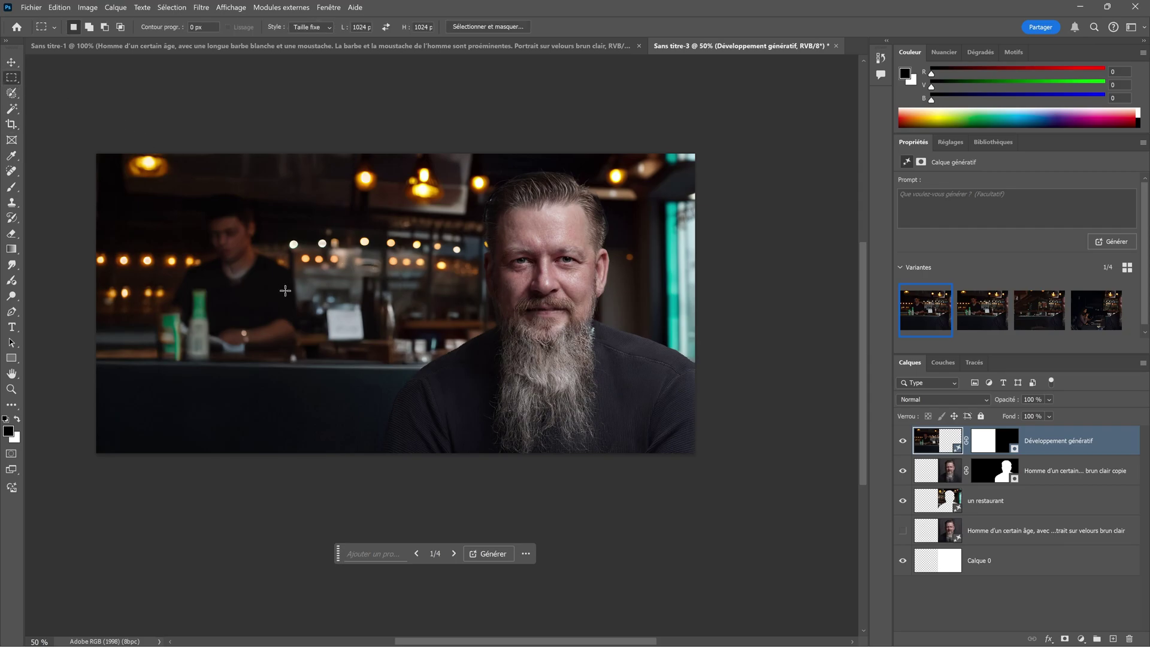
pyautogui.hscroll(-3, 208, 223)
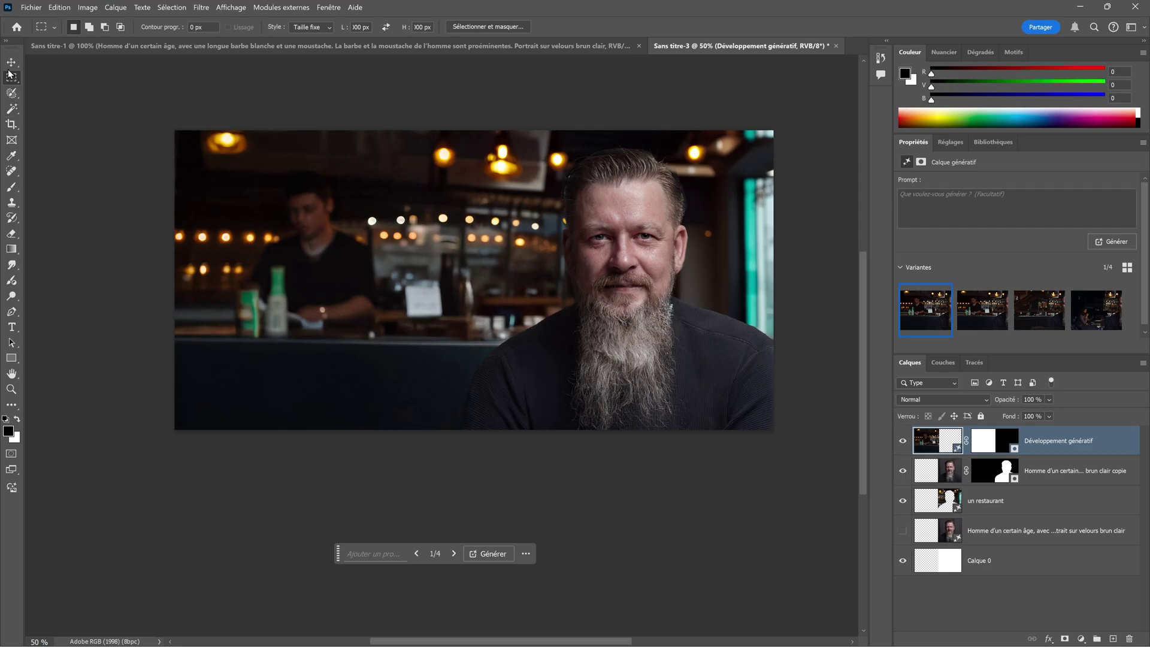
pyautogui.moveTo(267, 216); pyautogui.dragTo(149, 187)
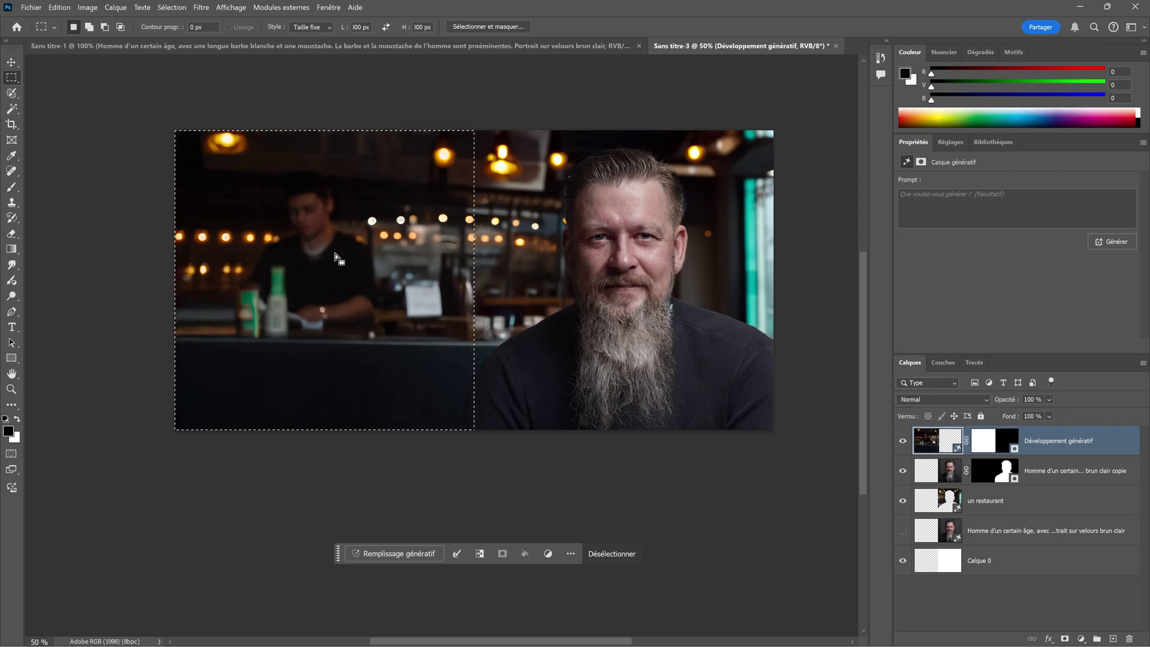
pyautogui.moveTo(343, 295); pyautogui.dragTo(394, 292)
# Step: Fill the square selection beside the bearded man with generative fill from the prompt "une femme"
pyautogui.click(401, 552)
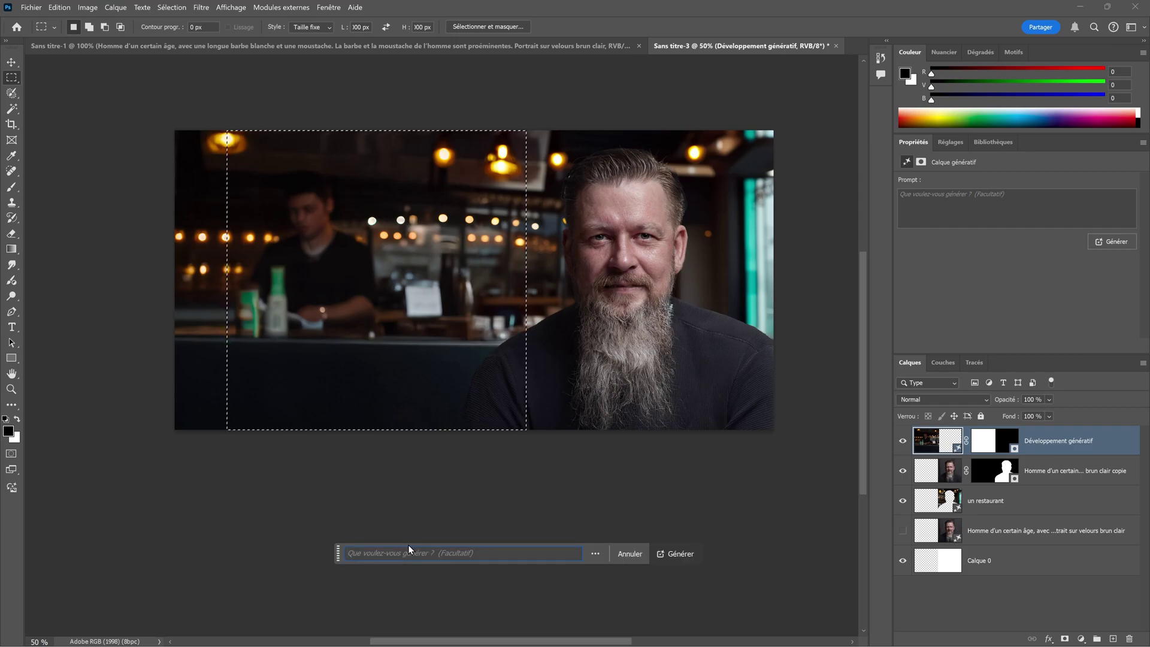
pyautogui.write('une femme')
pyautogui.click(672, 554)
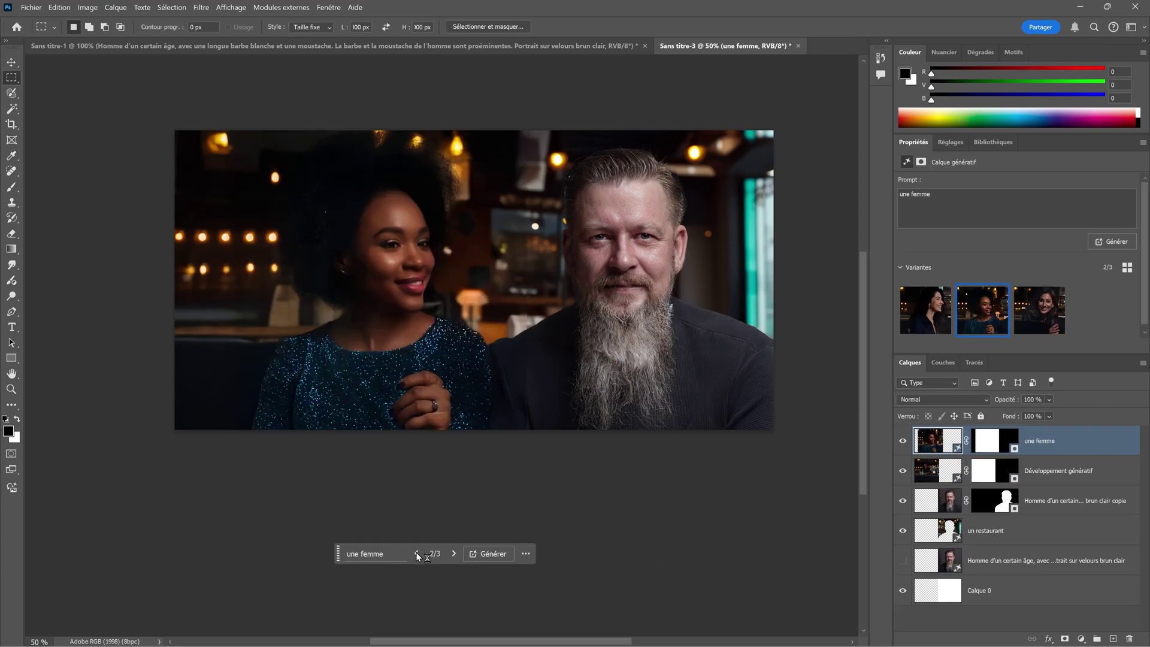
# Step: Compare the three generated variants of the woman beside the bearded man, ending on the third
pyautogui.click(416, 554)
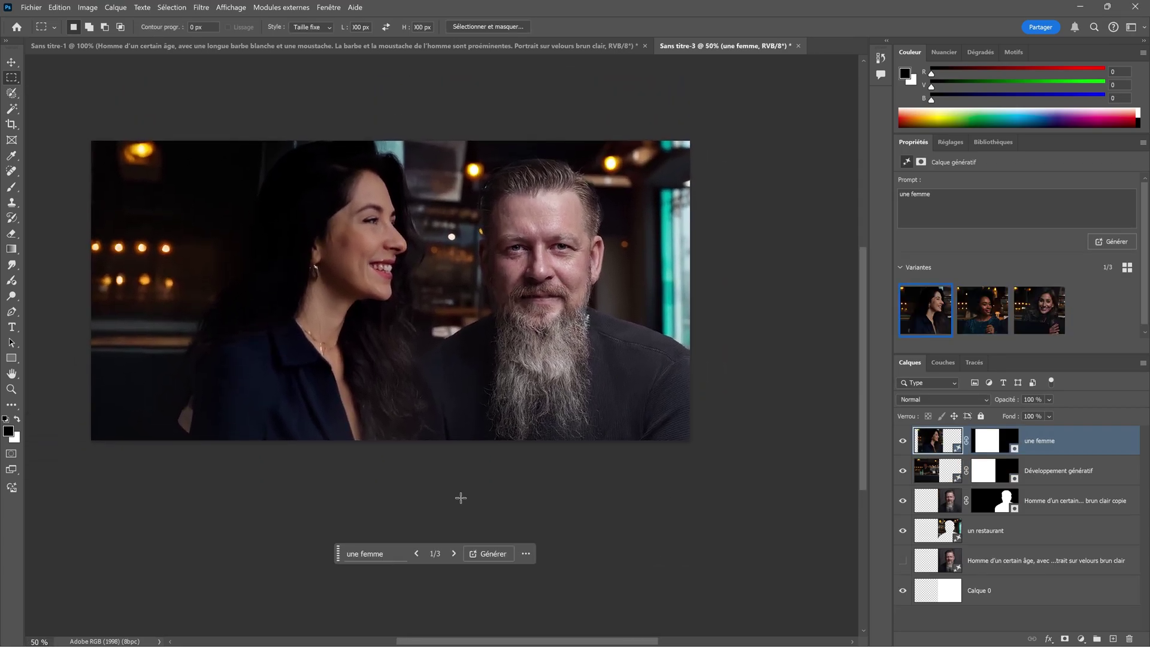
pyautogui.click(454, 554)
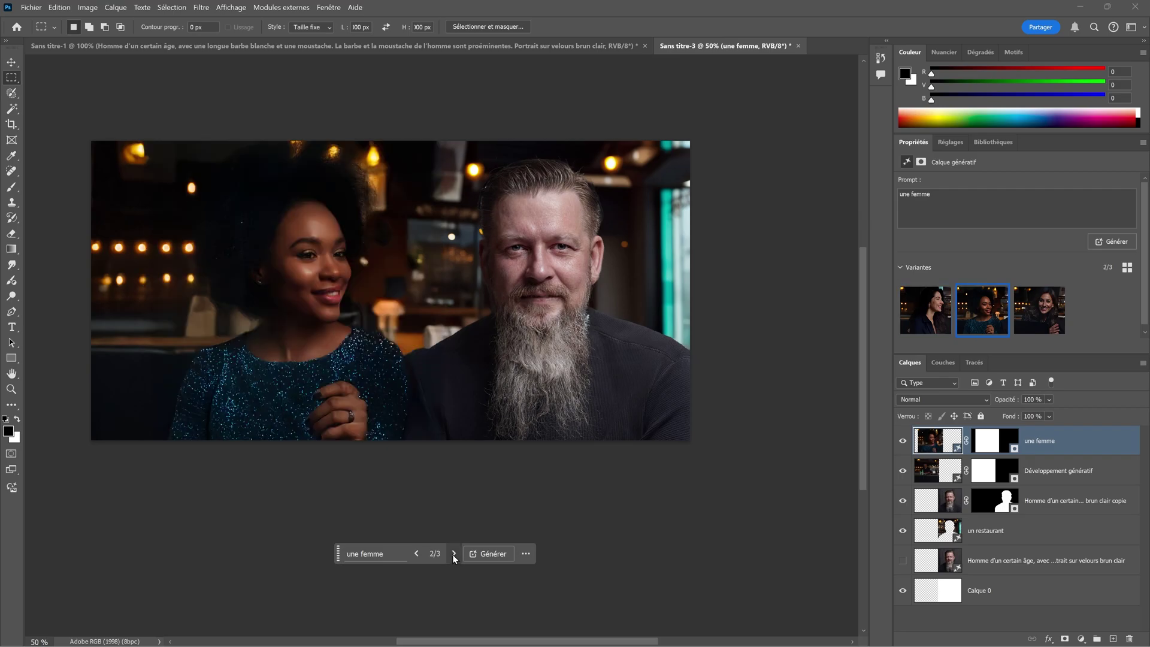
pyautogui.click(453, 554)
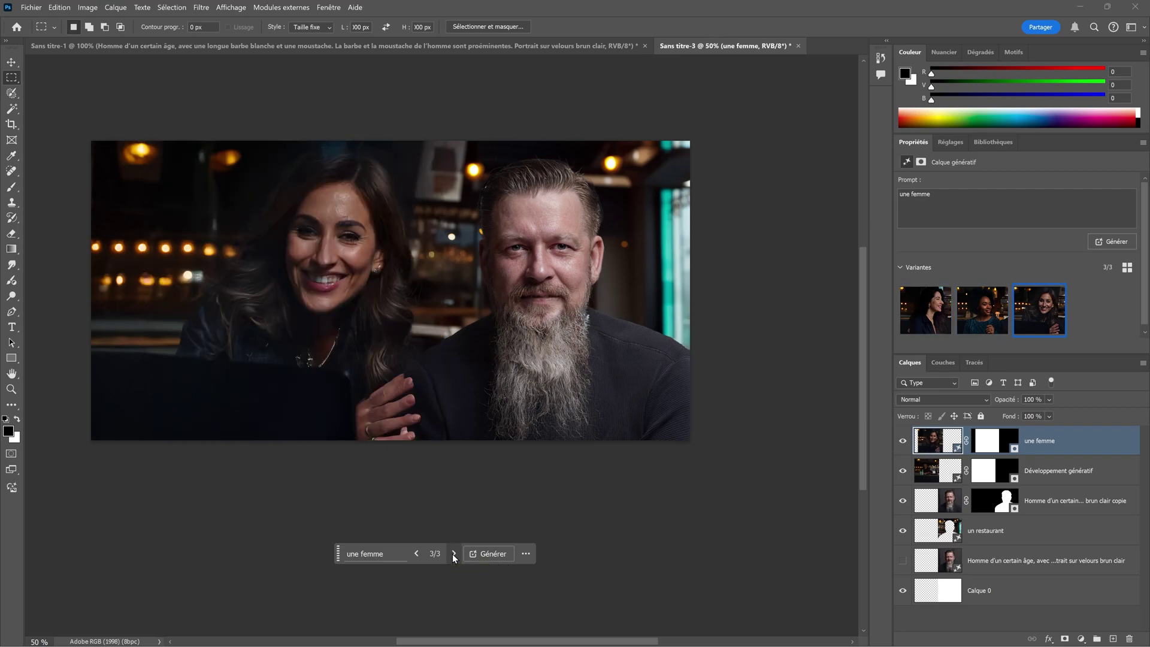
# Step: Outline the crystal bottle on the counter with a square selection and deselect it
pyautogui.scroll(2, 451, 554)
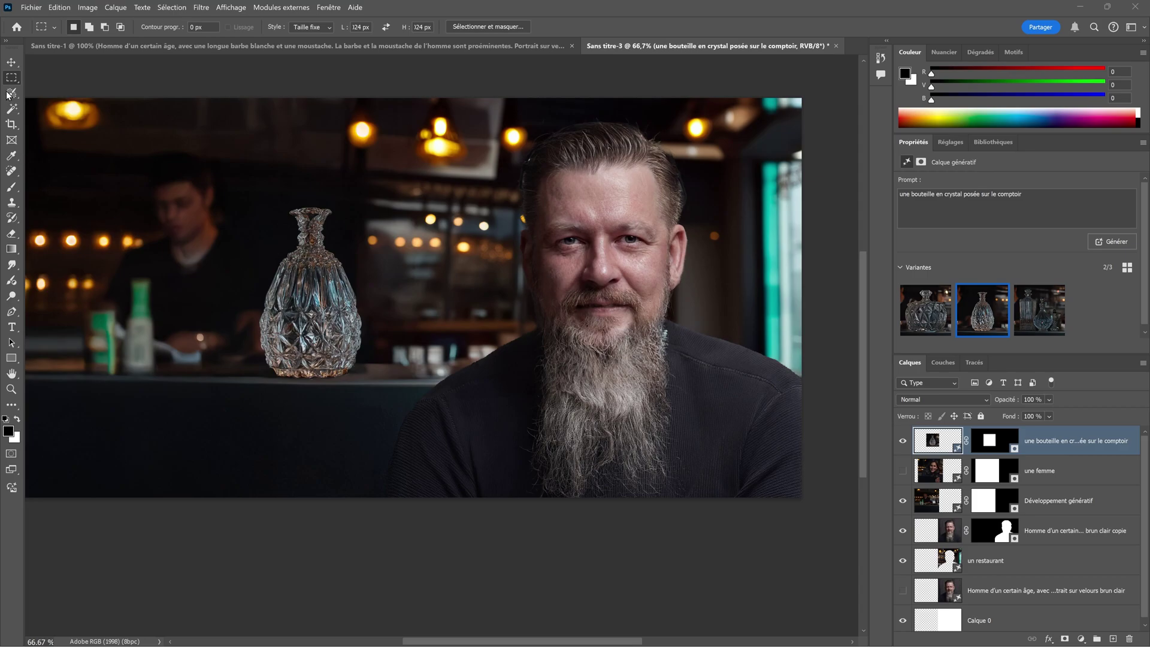
pyautogui.moveTo(264, 229); pyautogui.dragTo(199, 179)
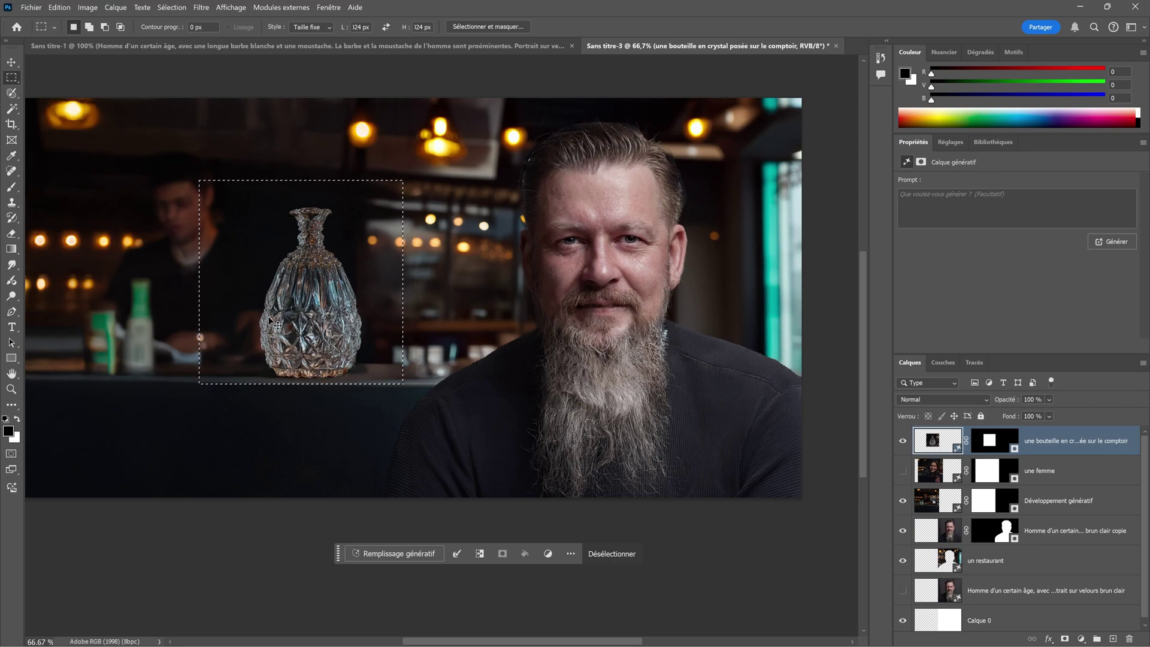
pyautogui.hotkey('ctrl', 'd')
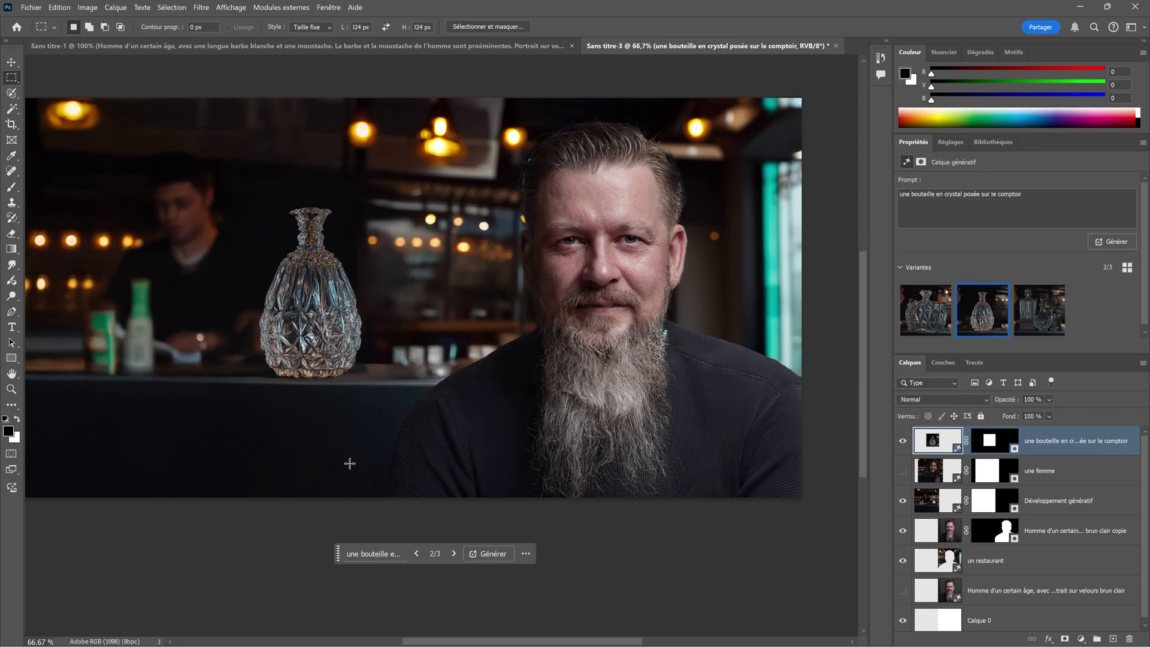
# Step: Compare the three crystal bottle variants up to the third and generate results similar to the first variant
pyautogui.keyDown('ctrl'); pyautogui.click(355, 358); pyautogui.keyUp('ctrl')
pyautogui.moveTo(442, 323); pyautogui.dragTo(417, 366)
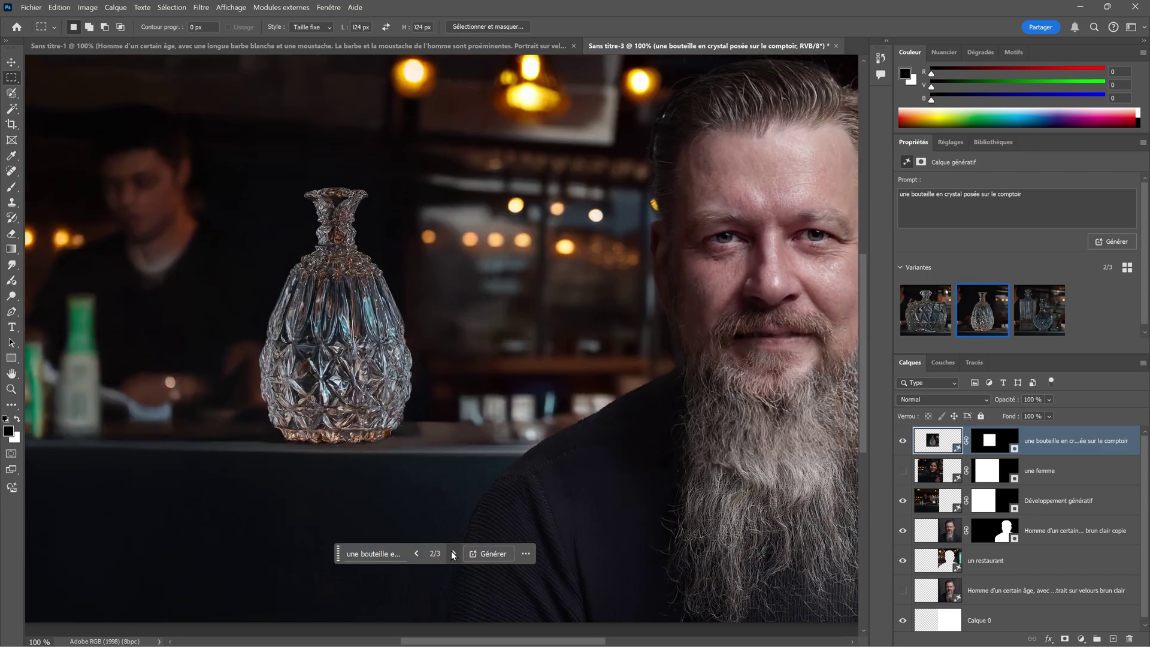
pyautogui.click(418, 555)
pyautogui.hscroll(3, 634, 311)
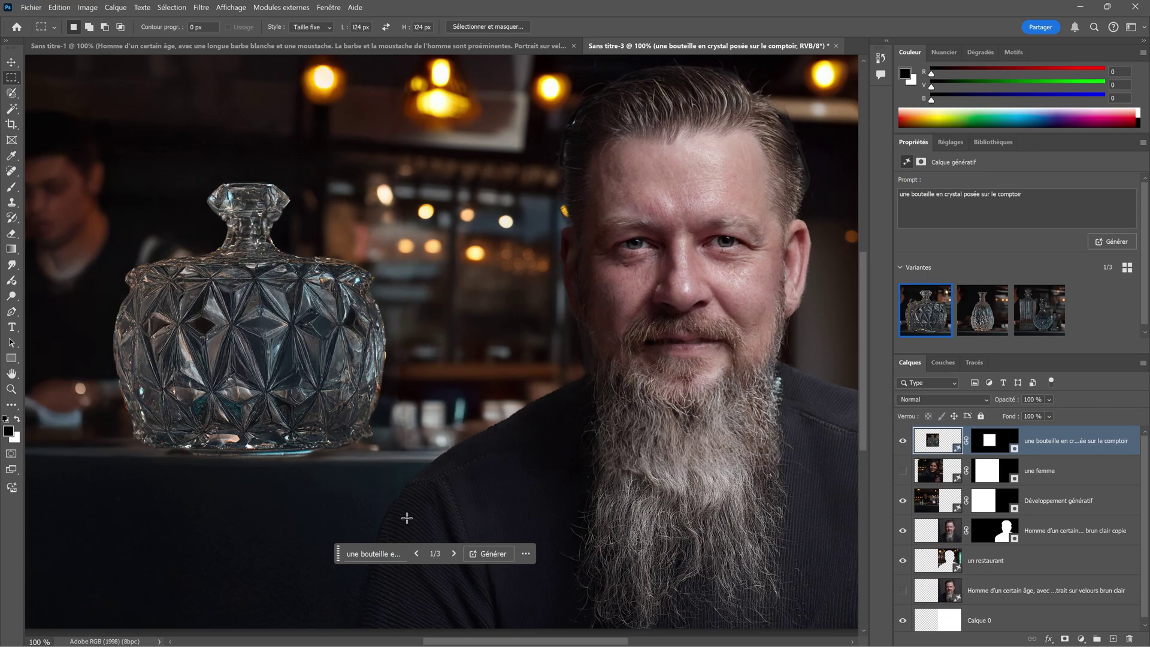
pyautogui.click(418, 553)
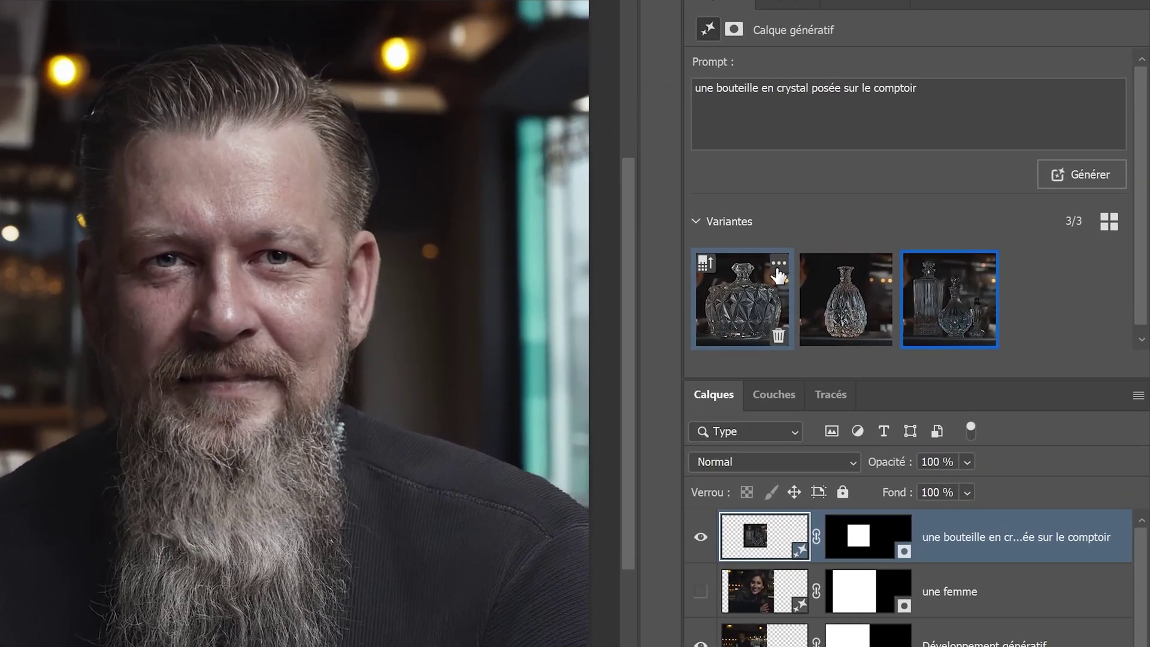
pyautogui.click(778, 267)
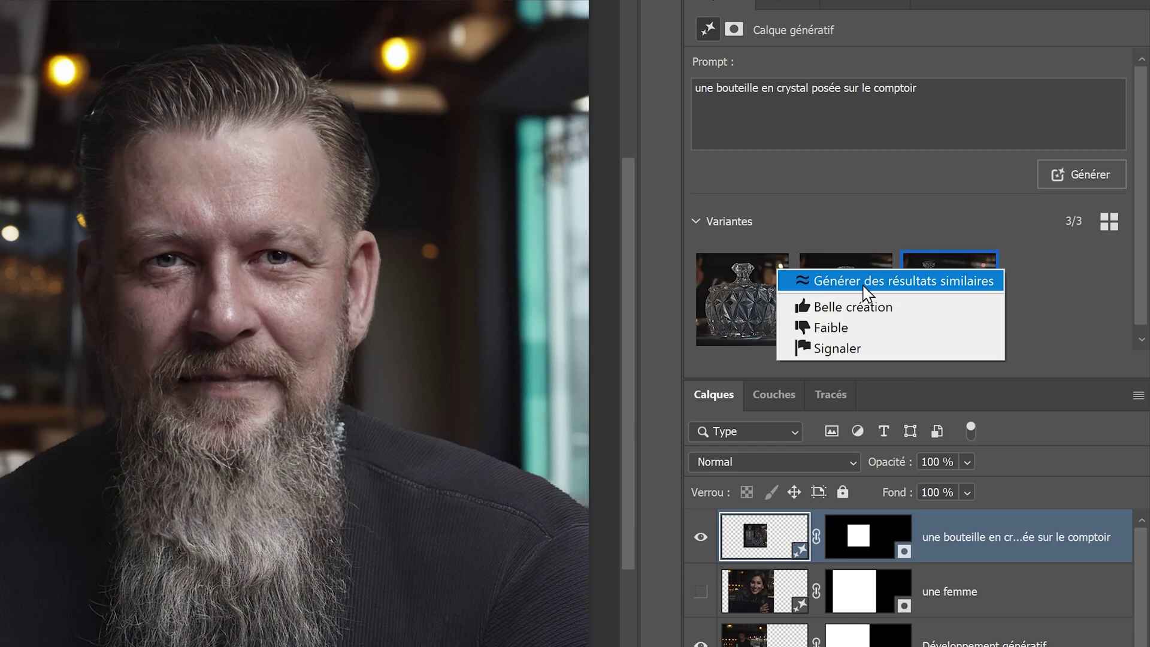
pyautogui.click(889, 286)
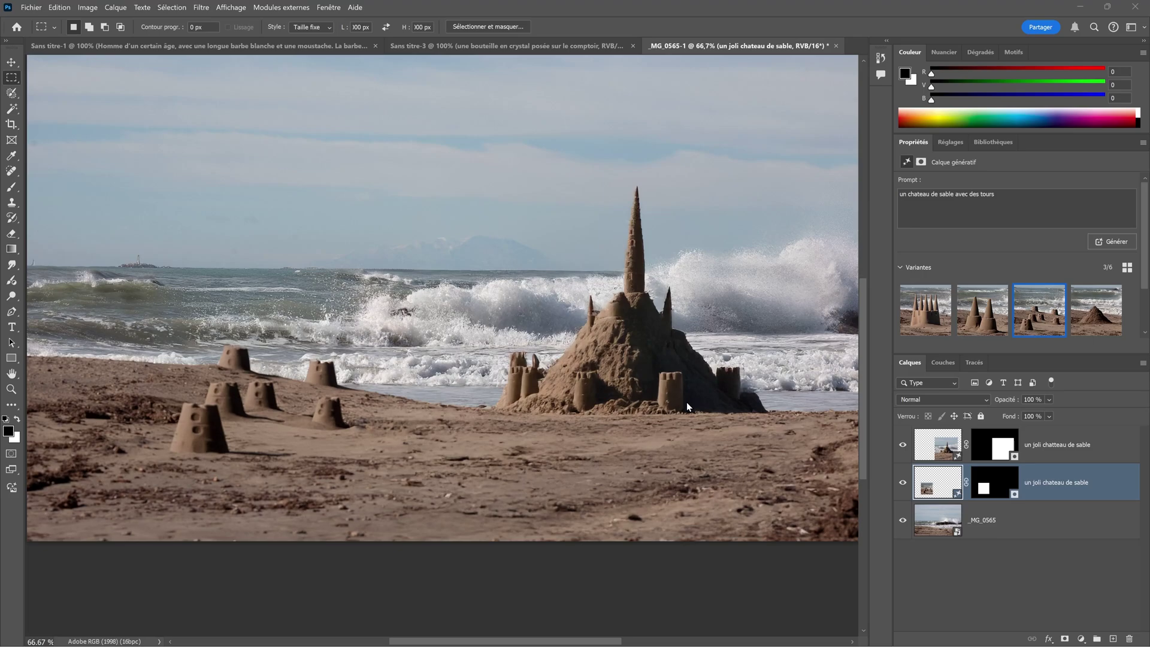
# Step: Isolate the original beach photo layer and restore all layers to compare the scene without and with the sand castles
pyautogui.hotkey('ctrl', '-')
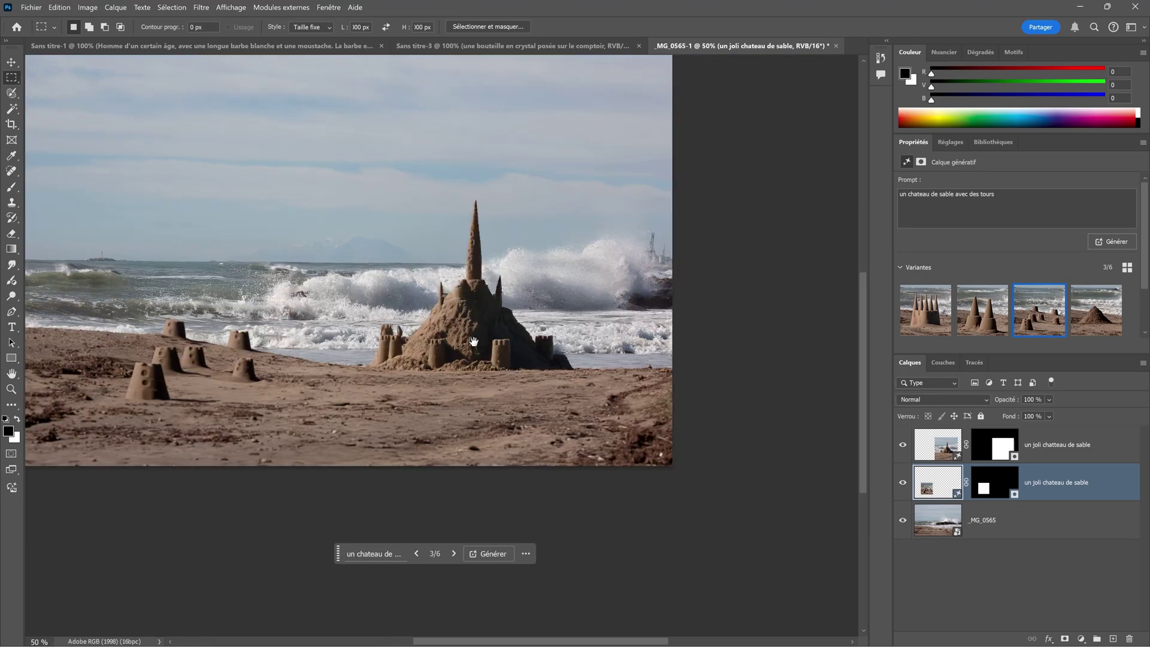
pyautogui.keyDown('alt'); pyautogui.click(903, 521); pyautogui.keyUp('alt')
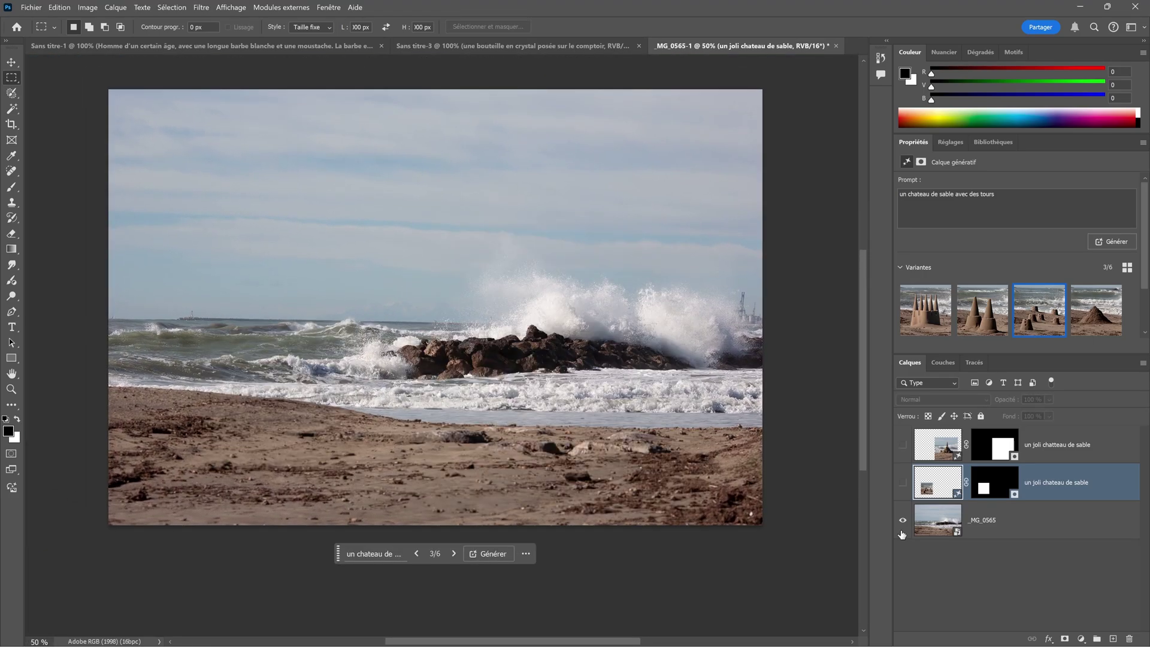
pyautogui.keyDown('alt'); pyautogui.click(902, 533); pyautogui.keyUp('alt')
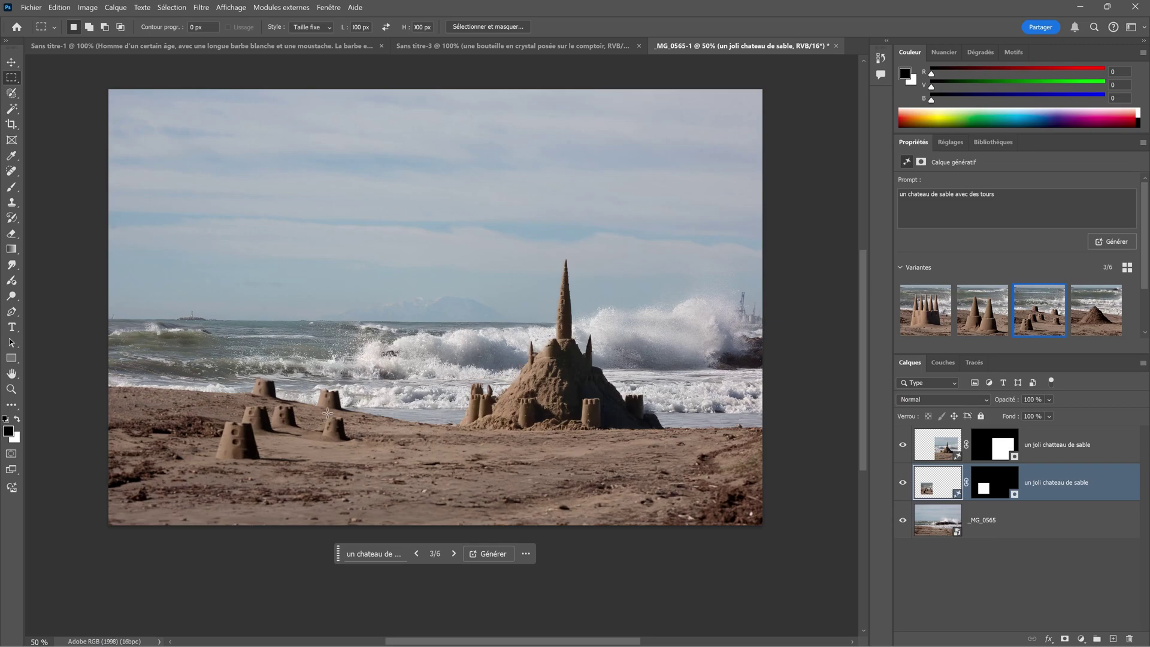
# Step: Examine the small sand towers, the large sand castle and the beach in front of it at 200%
pyautogui.scroll(3, 327, 414)
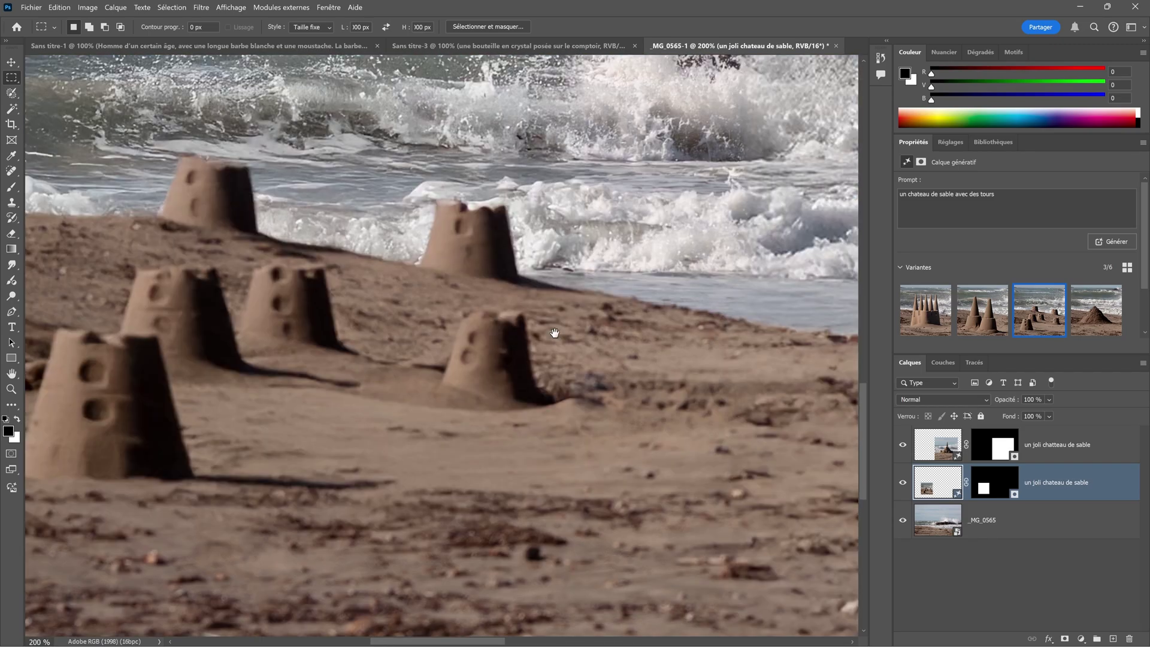
pyautogui.moveTo(554, 333); pyautogui.dragTo(622, 379)
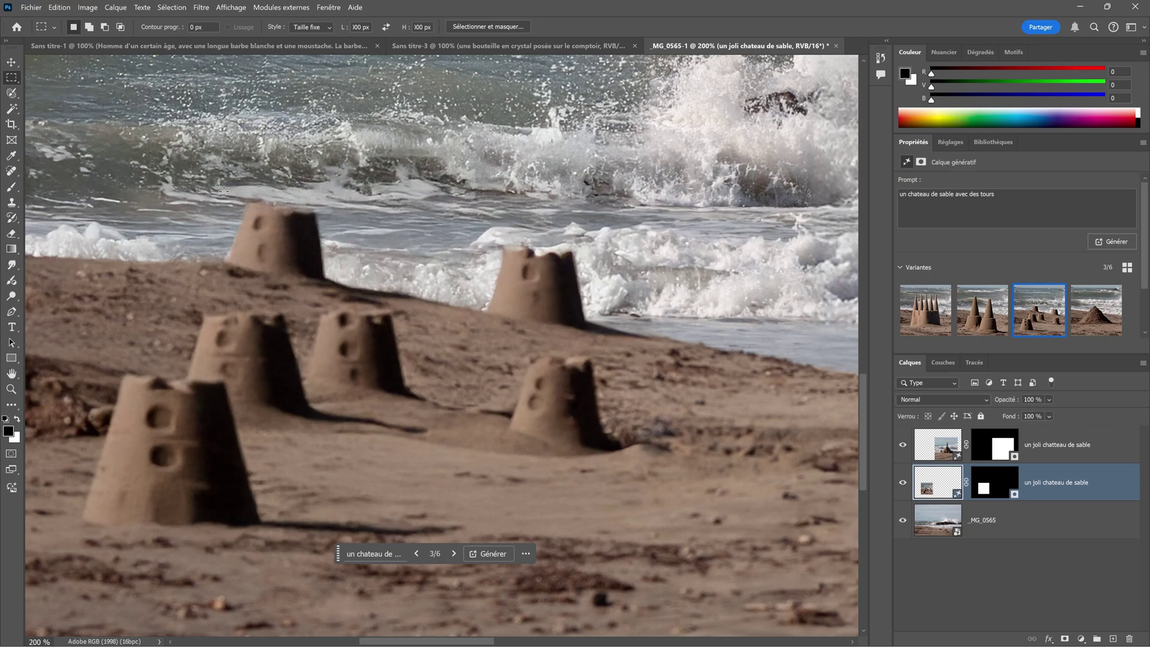
pyautogui.moveTo(747, 425); pyautogui.dragTo(372, 403)
pyautogui.moveTo(623, 336); pyautogui.dragTo(522, 329)
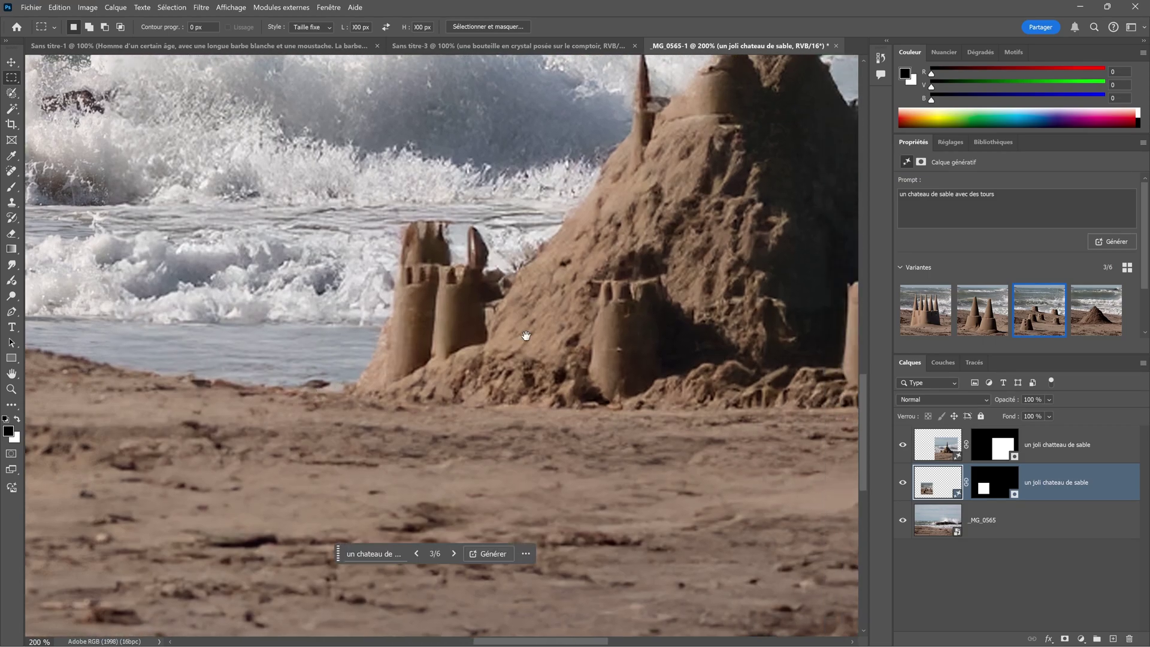
pyautogui.moveTo(621, 219); pyautogui.dragTo(453, 429)
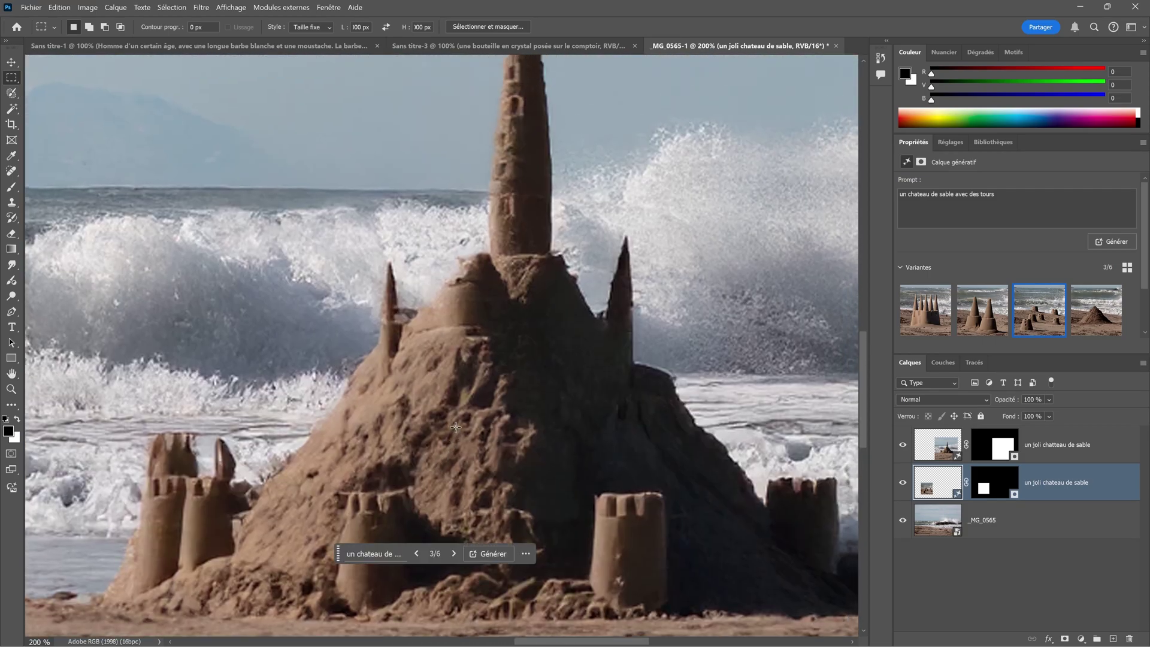
pyautogui.moveTo(468, 357); pyautogui.dragTo(437, 483)
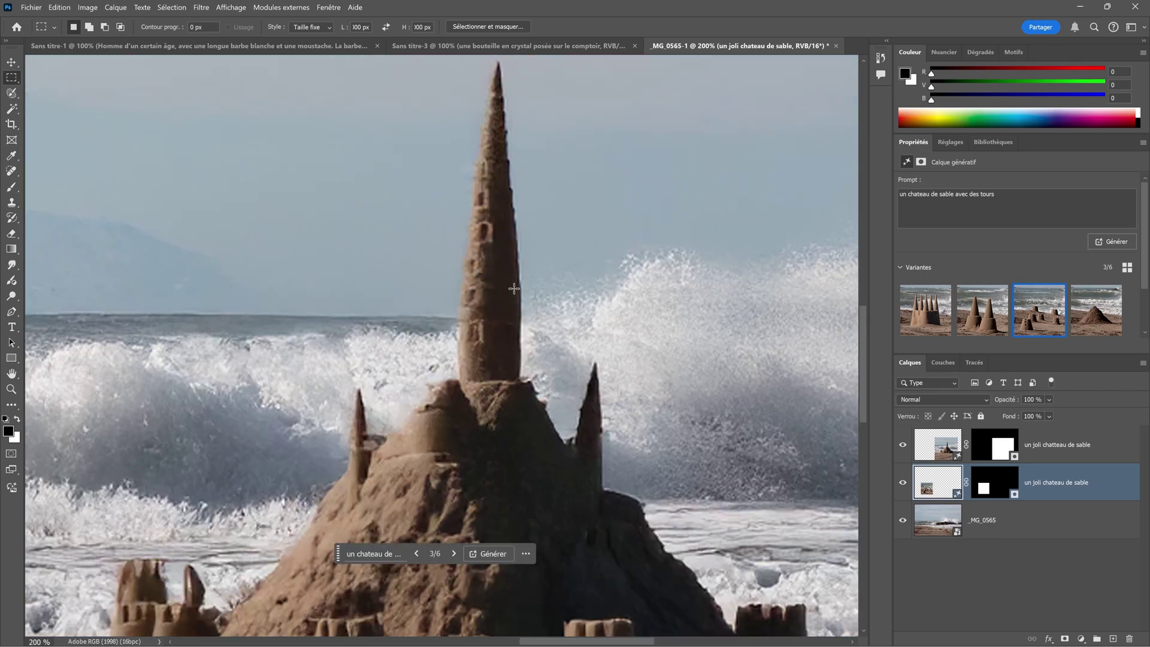
pyautogui.moveTo(473, 417); pyautogui.dragTo(416, 313)
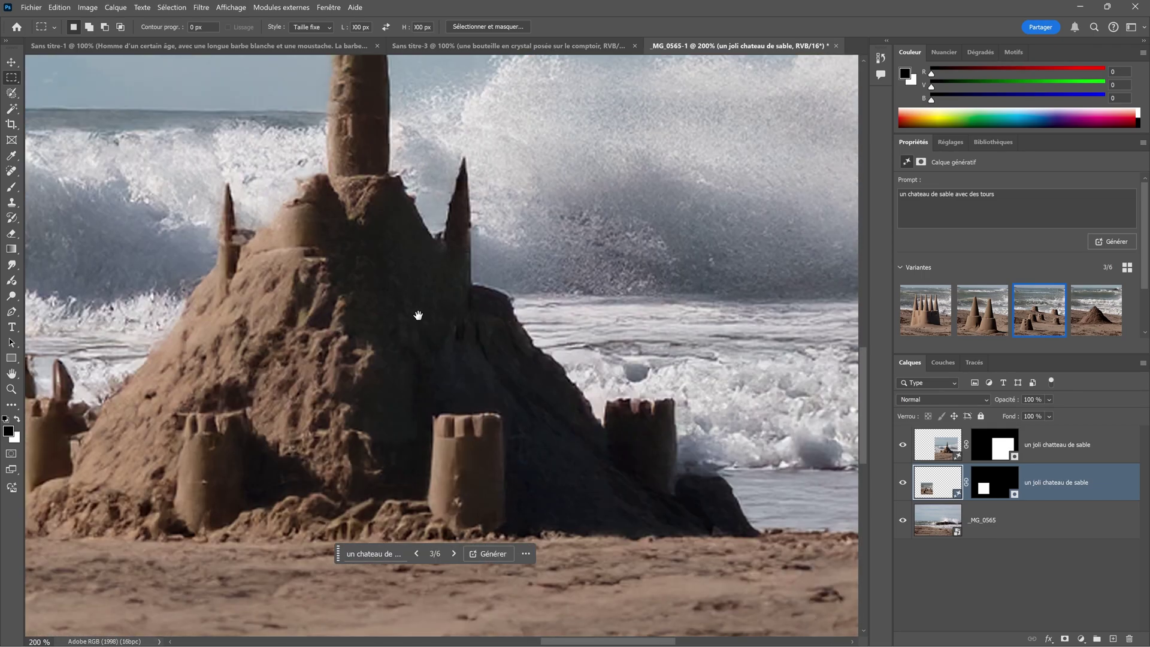
pyautogui.moveTo(575, 388); pyautogui.dragTo(485, 277)
pyautogui.moveTo(540, 390); pyautogui.dragTo(533, 301)
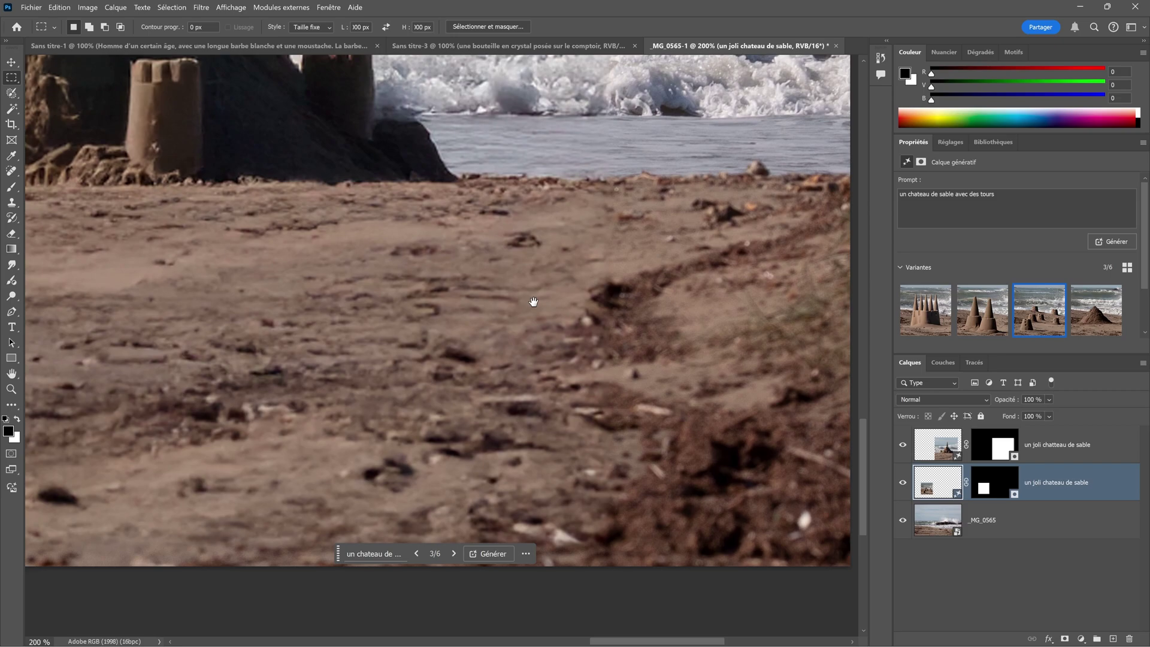
# Step: Examine the sand texture at the edge of the large castle's fill at 700%, toggling that generative layer's visibility
pyautogui.keyDown('ctrl'); pyautogui.click(541, 301); pyautogui.keyUp('ctrl')
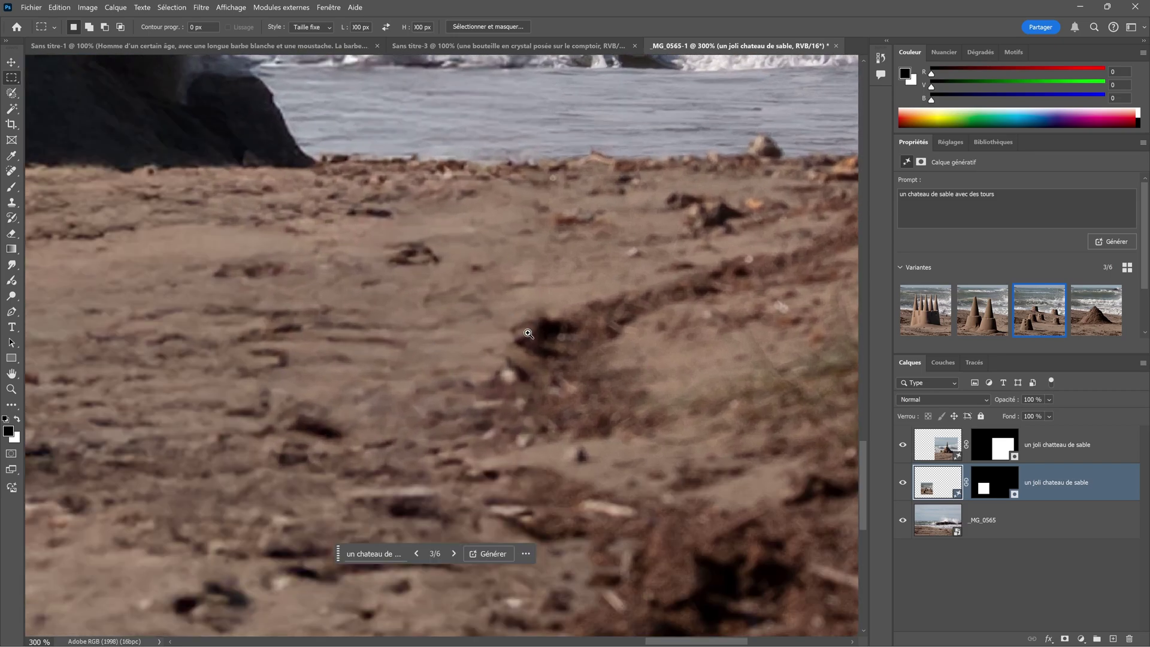
pyautogui.keyDown('ctrl'); pyautogui.click(524, 334); pyautogui.keyUp('ctrl')
pyautogui.keyDown('ctrl'); pyautogui.click(522, 342); pyautogui.keyUp('ctrl')
pyautogui.keyDown('ctrl'); pyautogui.click(521, 349); pyautogui.keyUp('ctrl')
pyautogui.keyDown('ctrl'); pyautogui.click(639, 336); pyautogui.keyUp('ctrl')
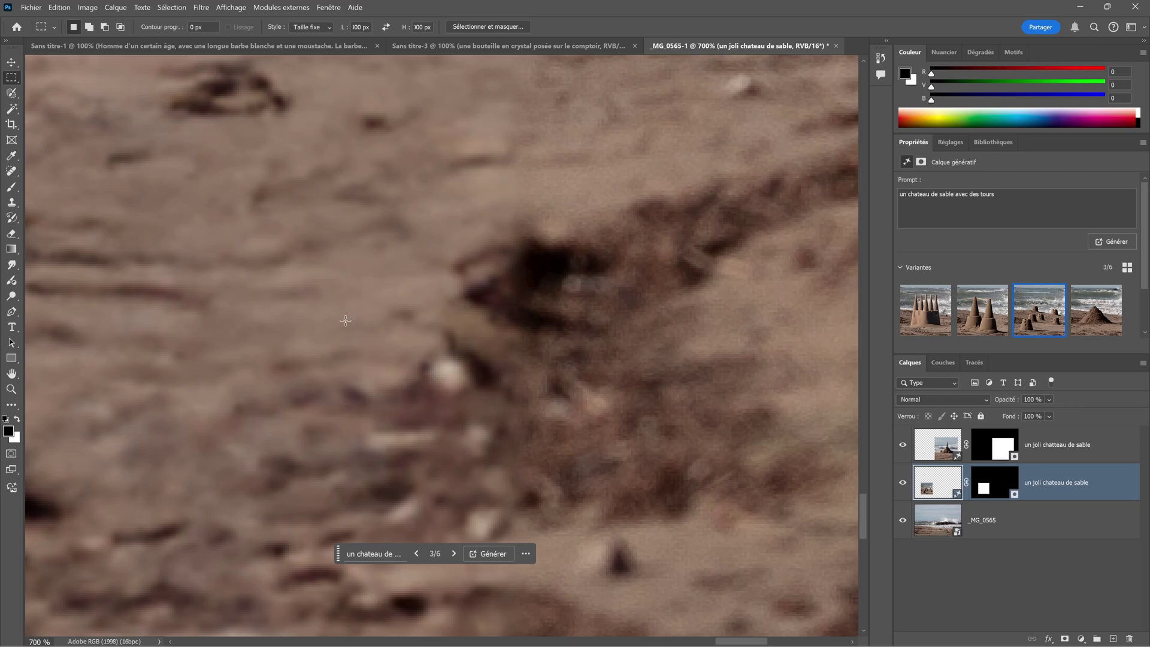
pyautogui.moveTo(475, 326); pyautogui.dragTo(334, 310)
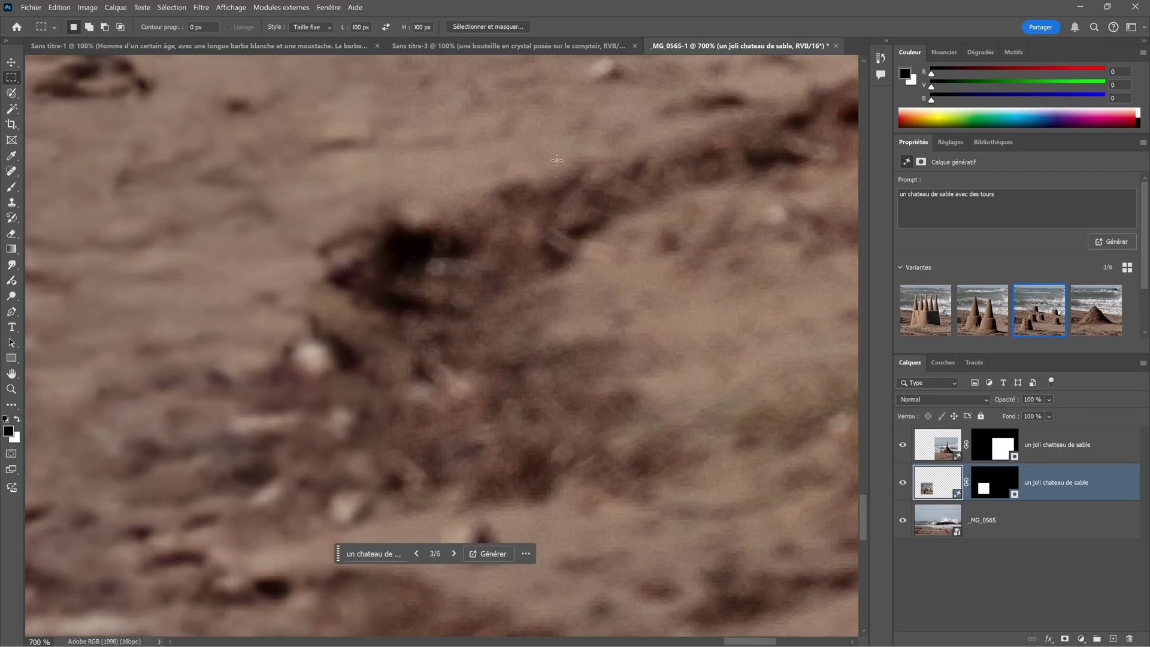
pyautogui.click(903, 445)
pyautogui.click(903, 447)
pyautogui.click(904, 447)
pyautogui.click(903, 446)
pyautogui.click(903, 446)
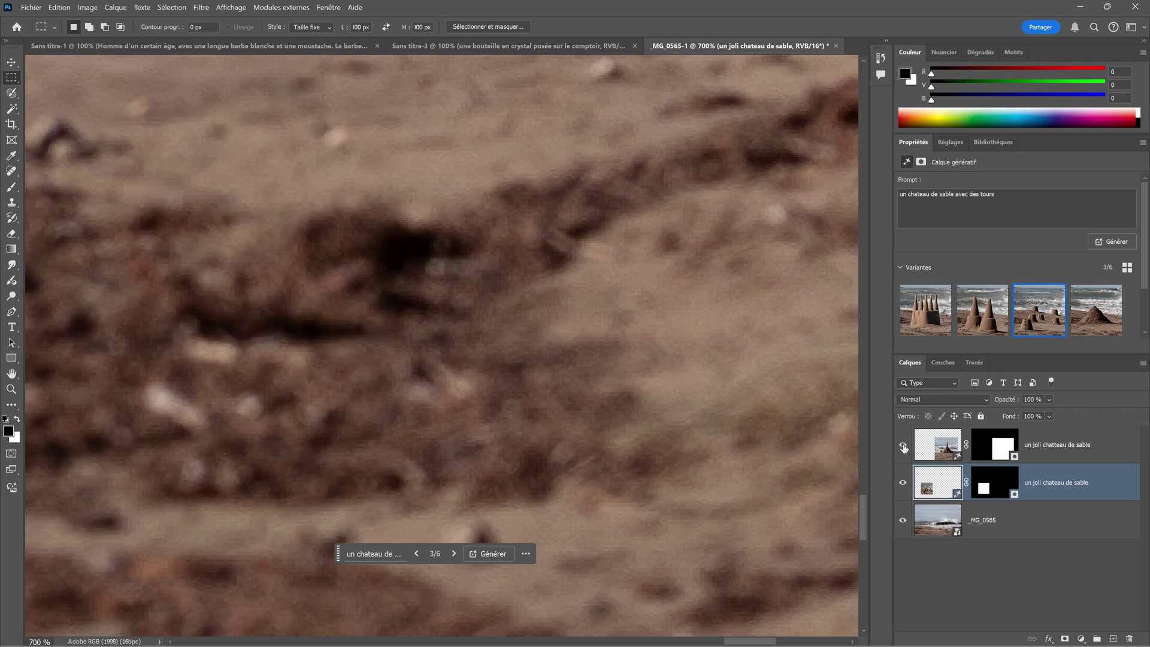
pyautogui.click(904, 446)
pyautogui.click(903, 446)
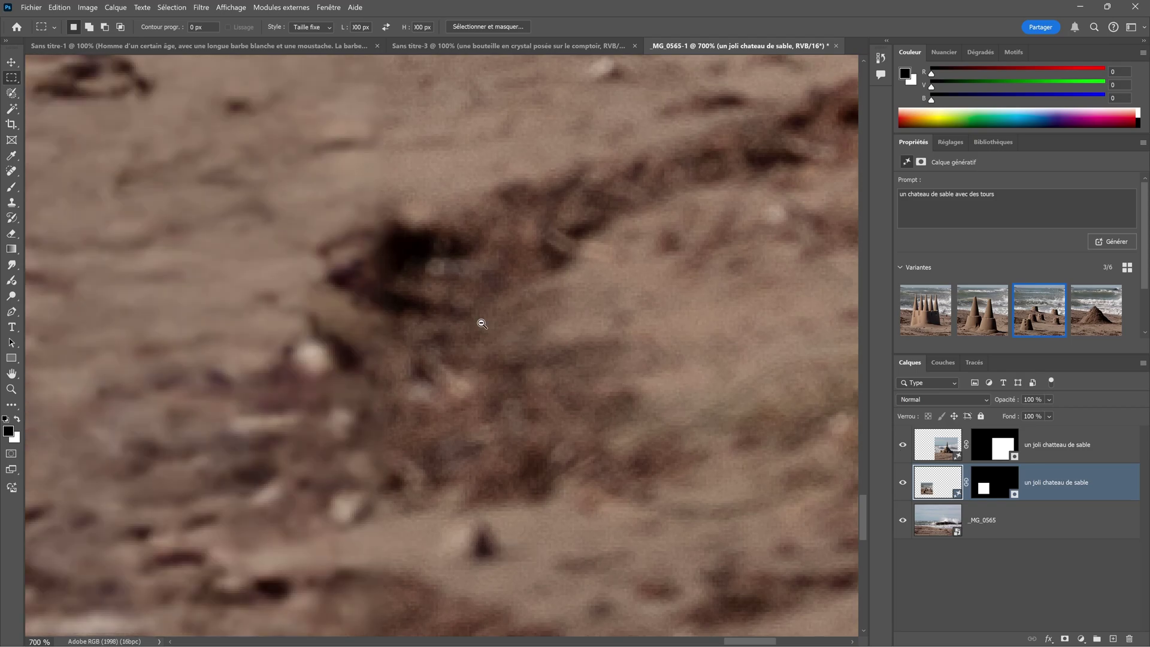
# Step: Examine the sand and shoreline around the small towers at up to 600%, toggling their generative layer's visibility
pyautogui.keyDown('alt'); pyautogui.scroll(-5, 478, 322); pyautogui.keyUp('alt')
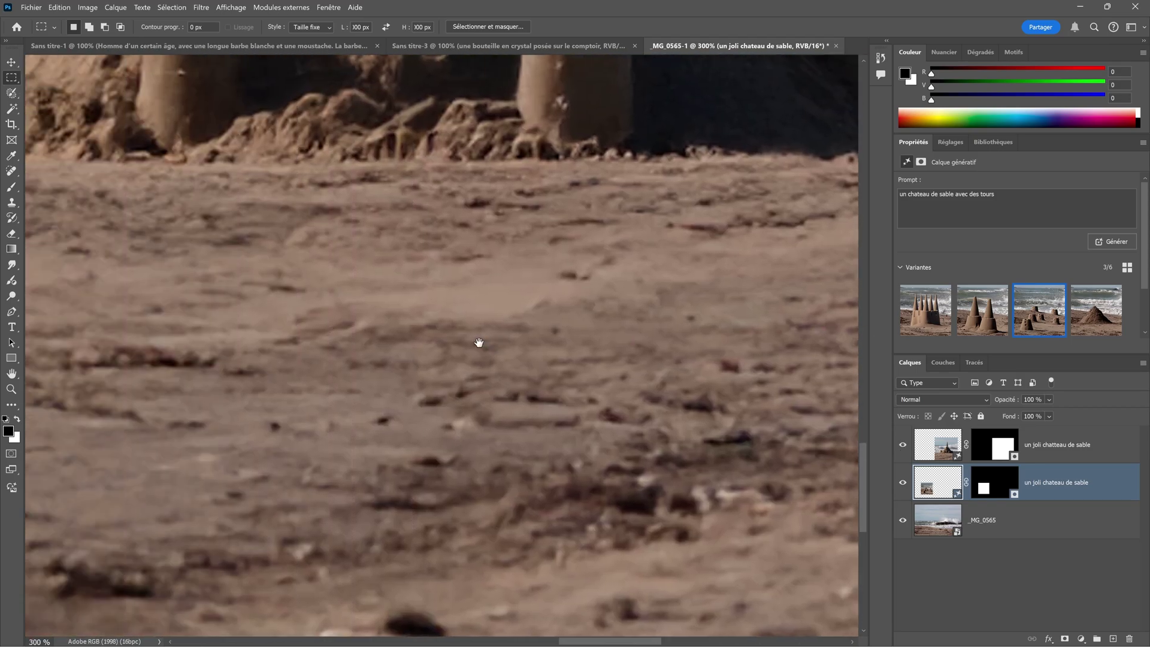
pyautogui.moveTo(479, 343); pyautogui.dragTo(362, 344)
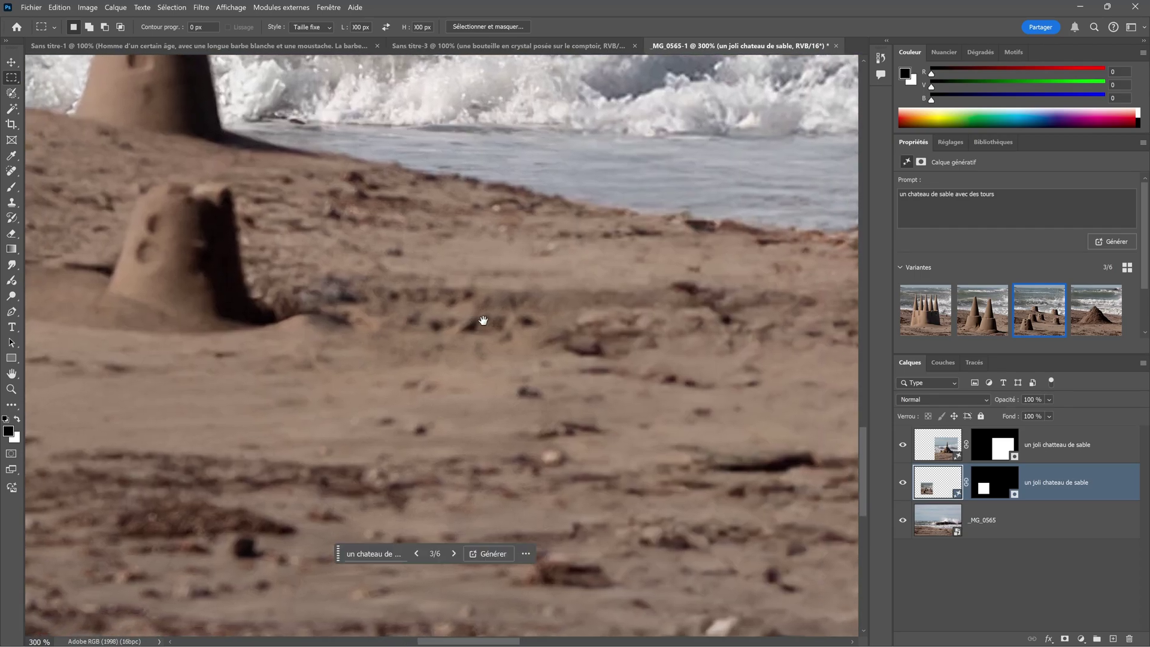
pyautogui.keyDown('alt'); pyautogui.scroll(4, 483, 321); pyautogui.keyUp('alt')
pyautogui.hotkey('ctrl', ',')
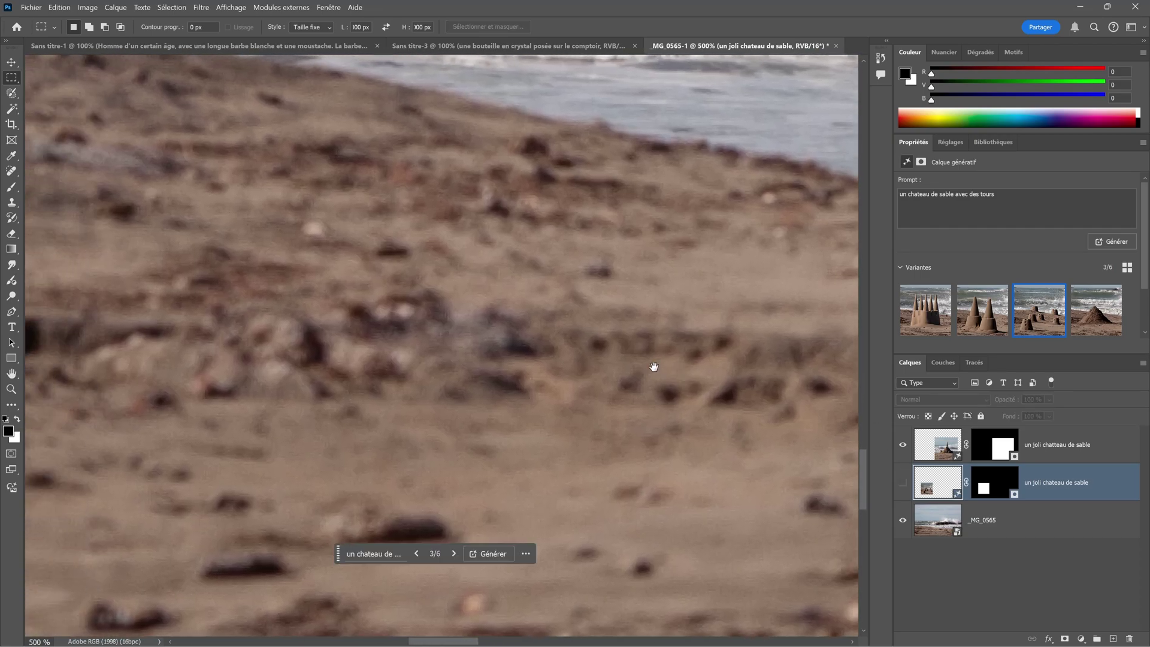
pyautogui.click(903, 482)
pyautogui.moveTo(601, 384); pyautogui.dragTo(545, 469)
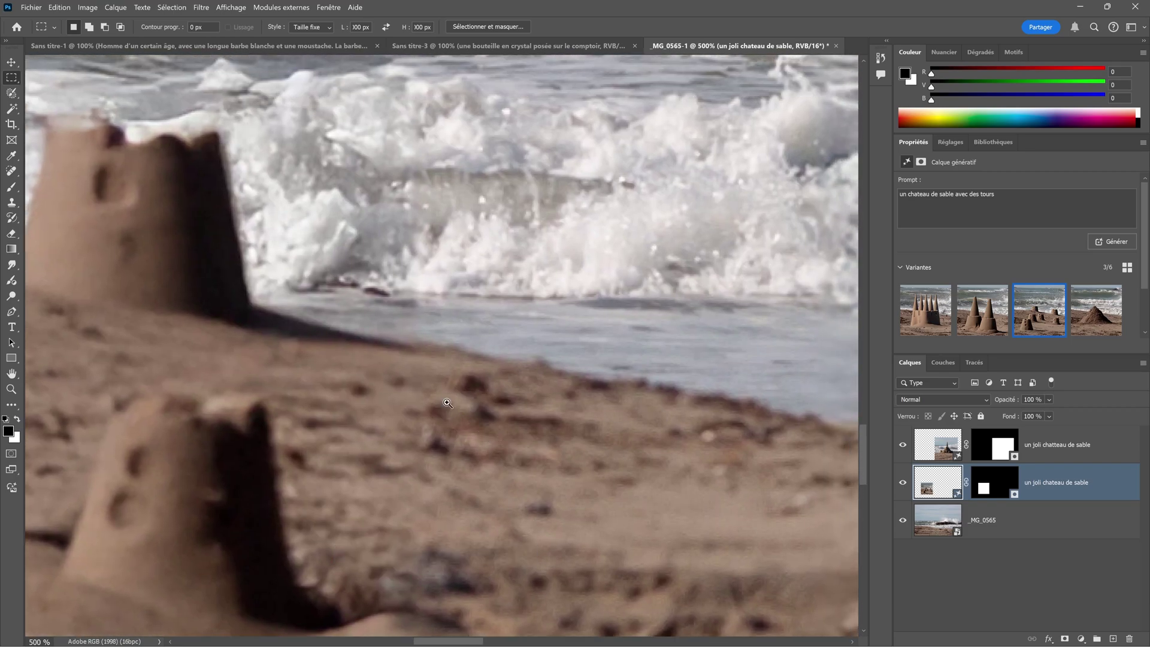
pyautogui.keyDown('alt'); pyautogui.scroll(1, 450, 403); pyautogui.keyUp('alt')
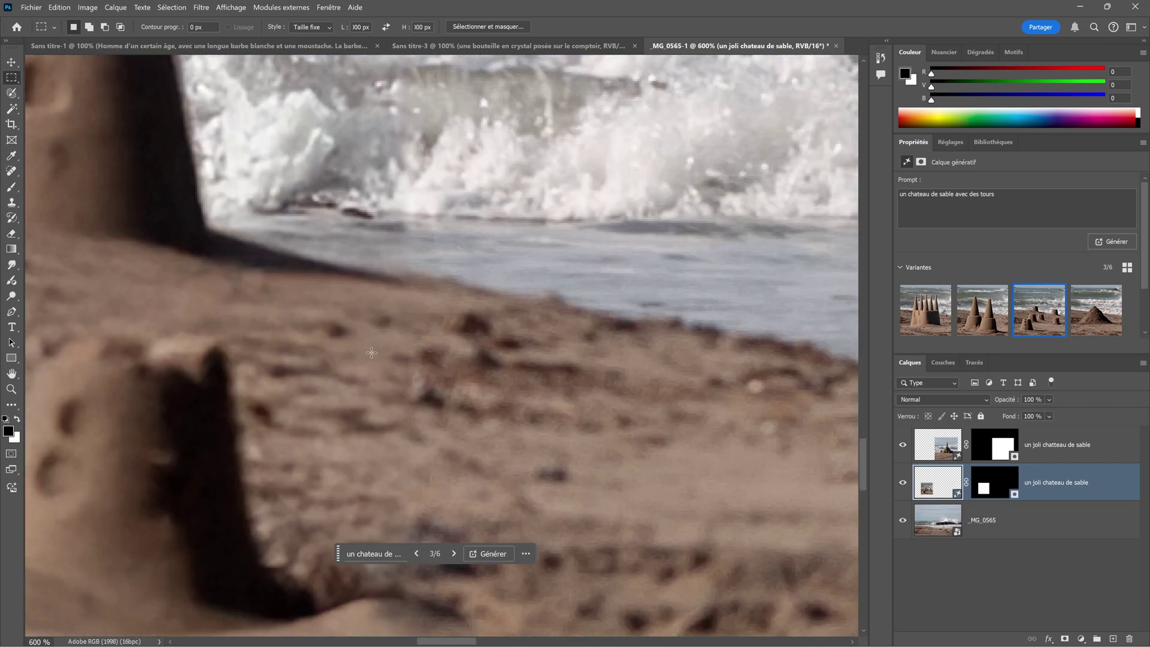
pyautogui.click(904, 483)
pyautogui.click(904, 483)
pyautogui.click(904, 483)
pyautogui.click(904, 483)
# Step: Enhance the detail of the third small-tower variant and compare it with the fourth, ending on the third
pyautogui.moveTo(1024, 303)
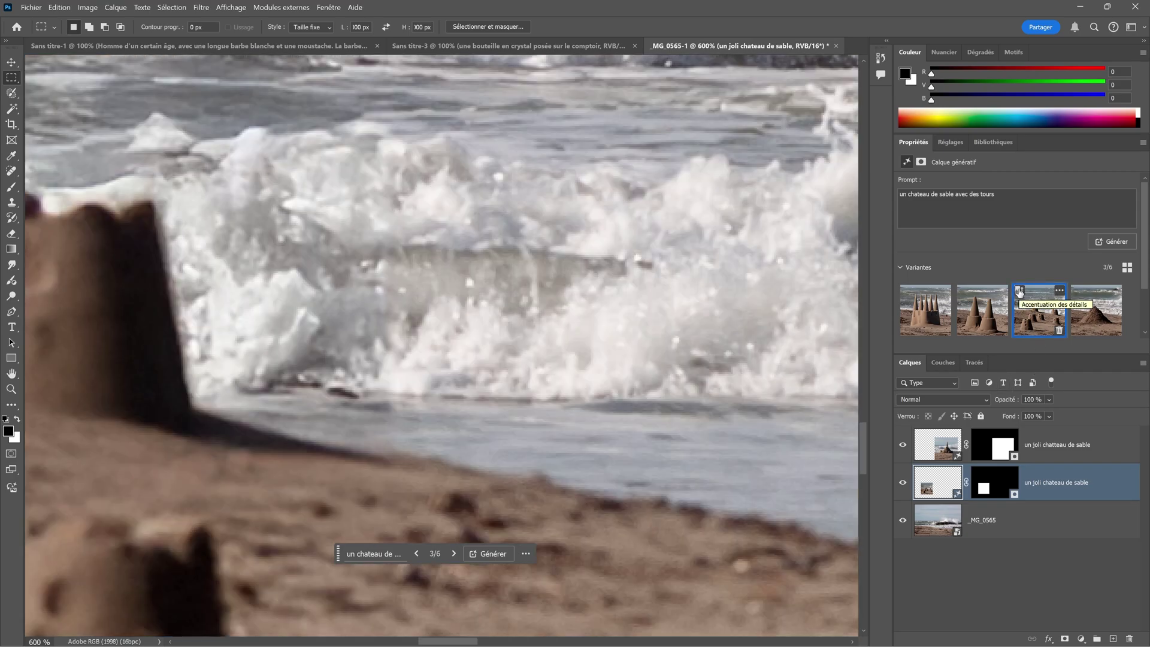
pyautogui.click(1019, 292)
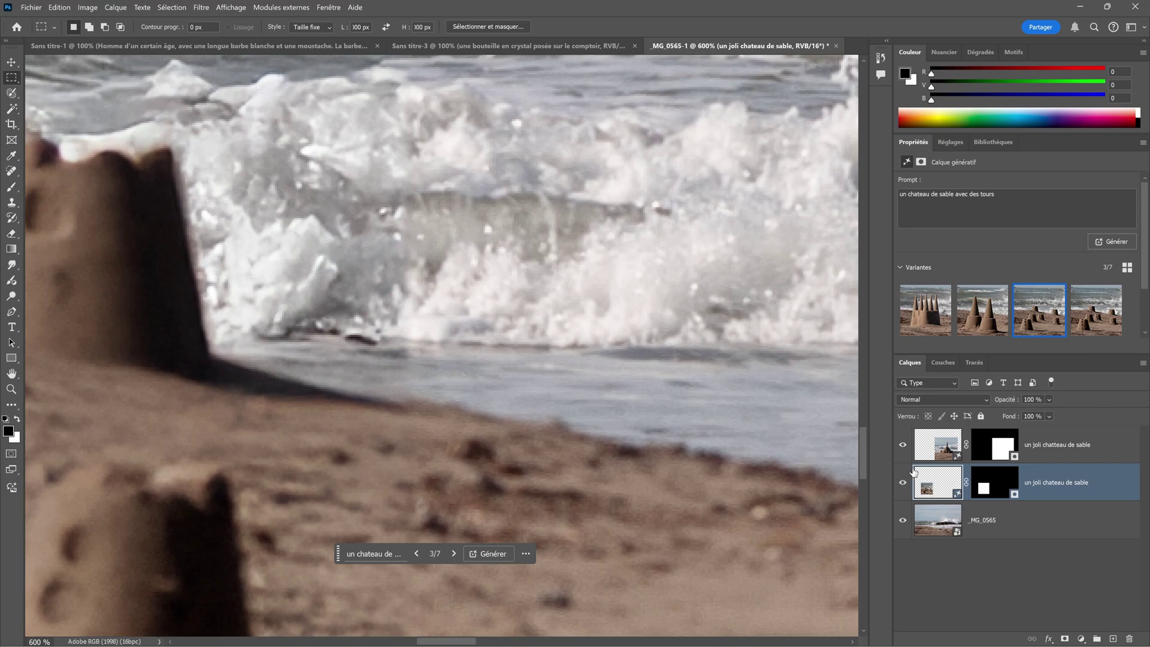
pyautogui.click(1071, 321)
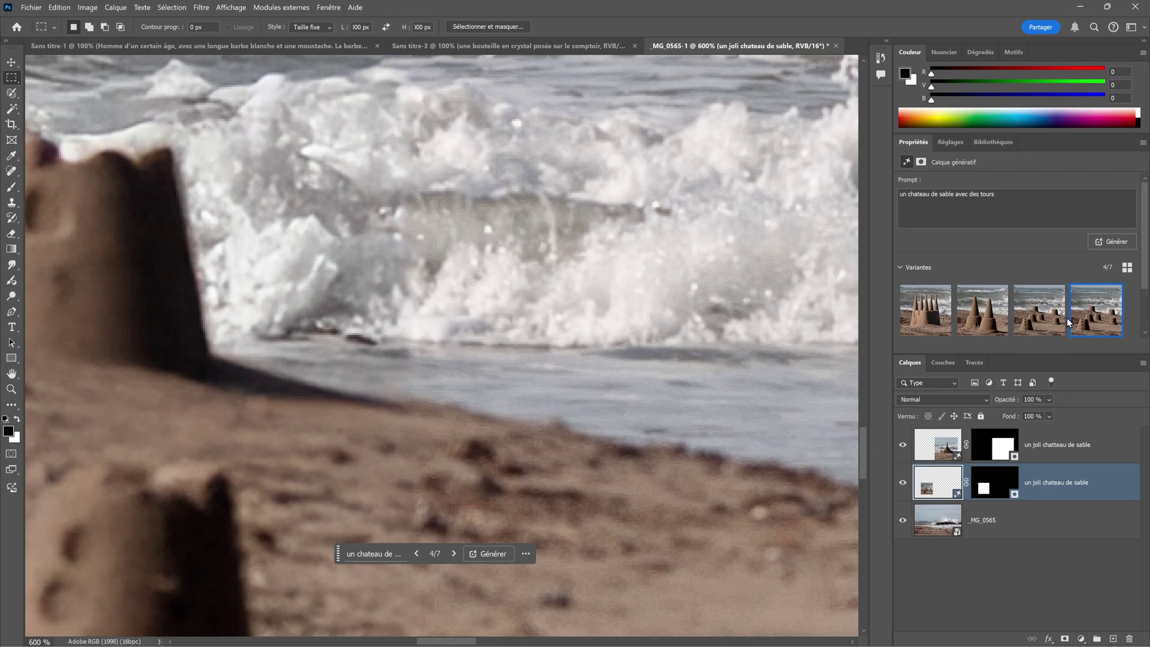
pyautogui.click(1046, 314)
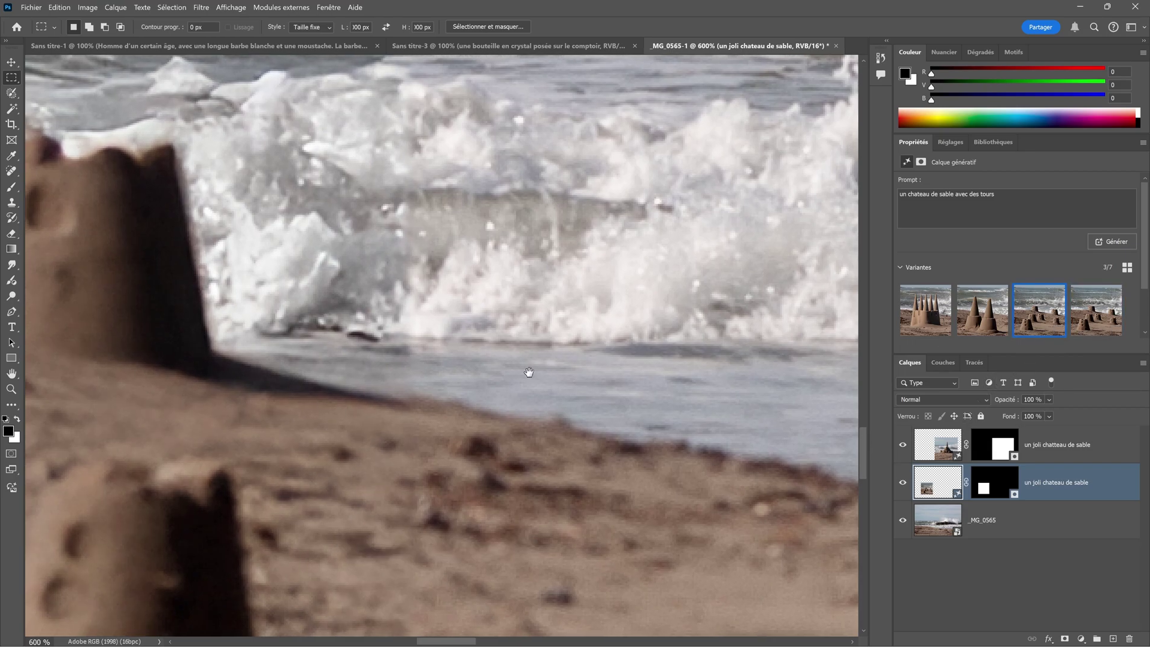
pyautogui.moveTo(529, 372); pyautogui.dragTo(537, 348)
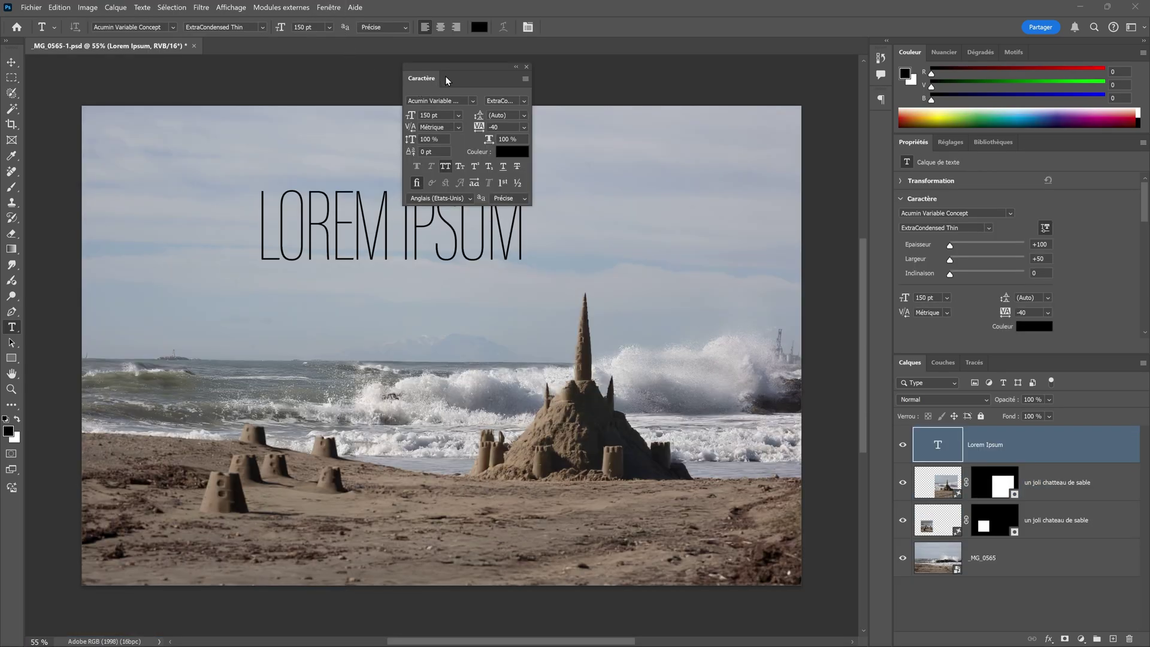
# Step: Filter the font choices for the Lorem Ipsum text to show only variable fonts
pyautogui.moveTo(450, 63)
pyautogui.mouseDown()
pyautogui.moveTo(468, 63)
pyautogui.moveTo(452, 63)
pyautogui.mouseUp()
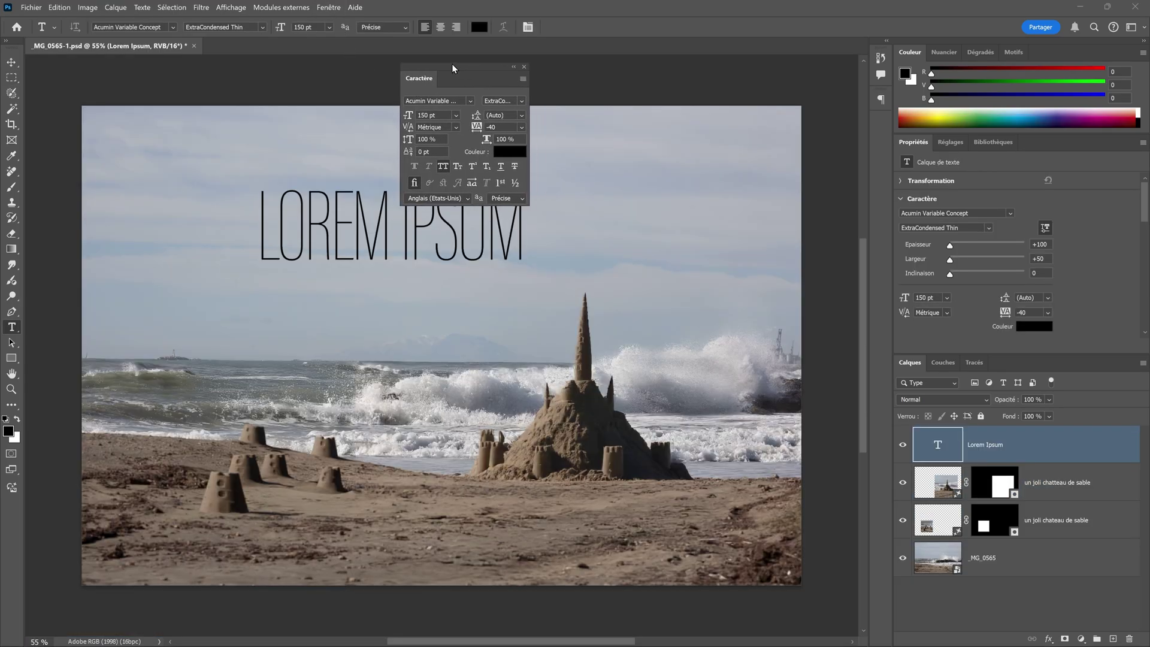
pyautogui.click(449, 101)
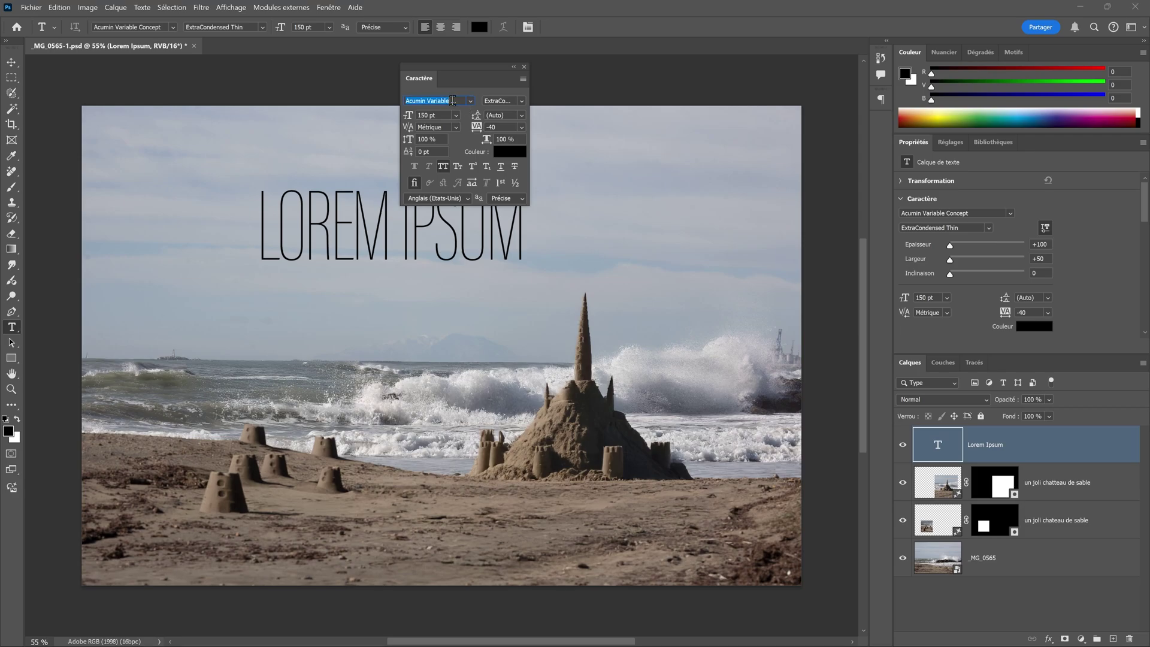
pyautogui.click(469, 103)
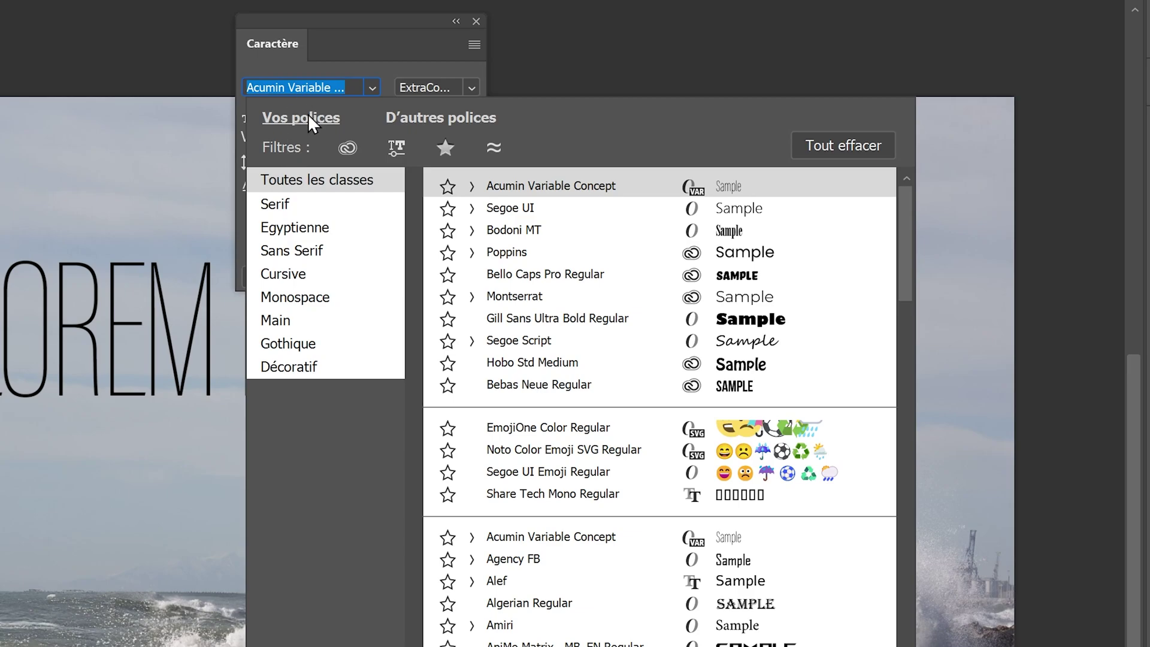
pyautogui.moveTo(899, 257); pyautogui.dragTo(900, 375)
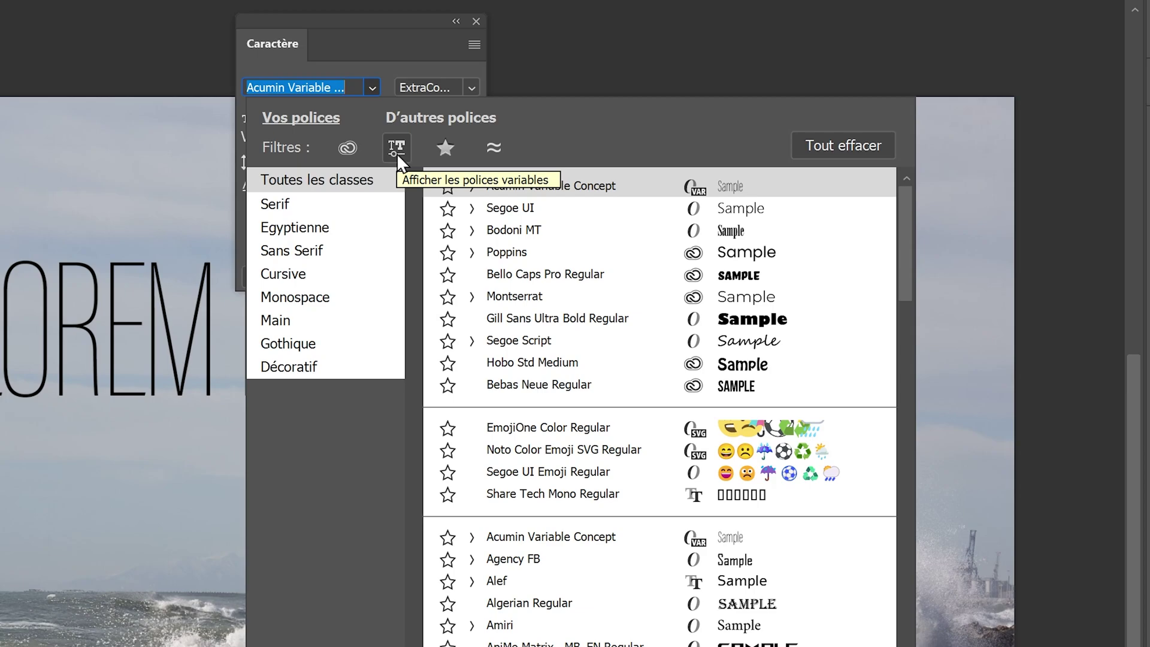
pyautogui.click(396, 153)
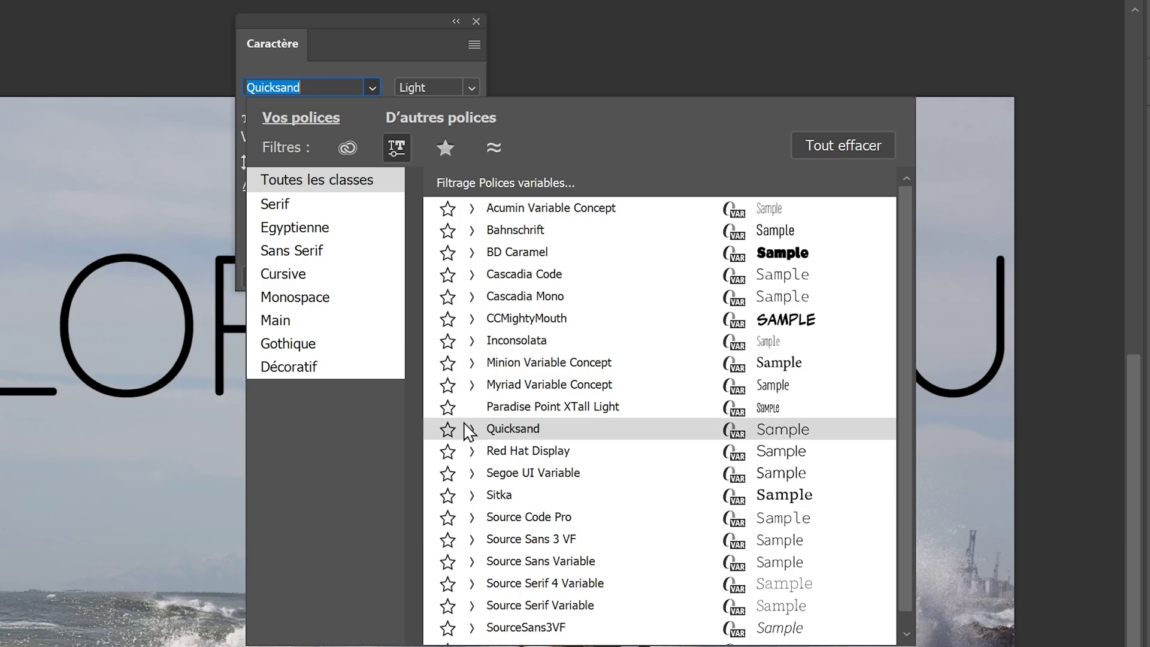
# Step: Preview Cascadia Code on the Lorem Ipsum text, and set the weight of its Acumin Variable Concept font to +171
pyautogui.click(474, 277)
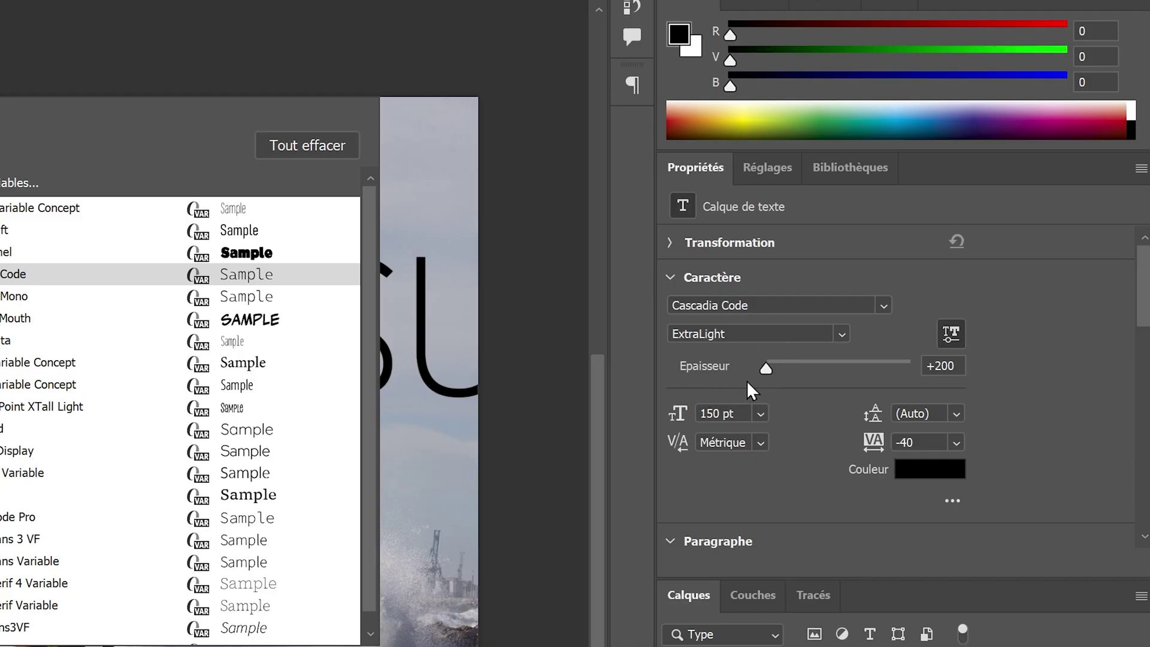
pyautogui.click(768, 374)
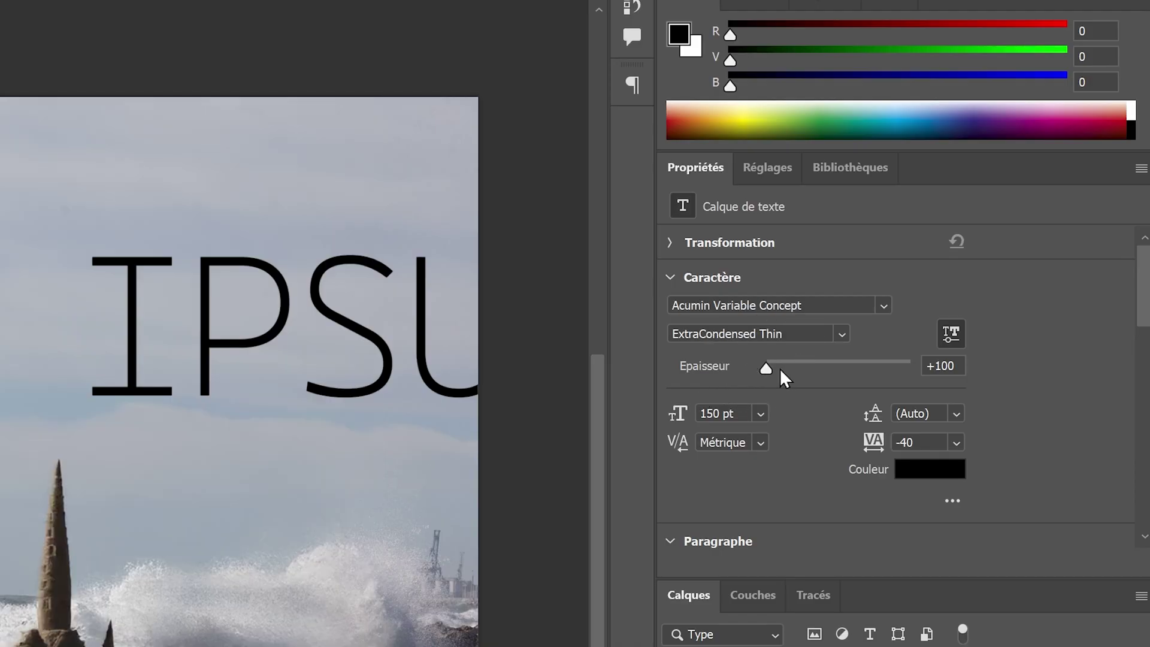
pyautogui.moveTo(785, 377)
pyautogui.mouseDown()
pyautogui.moveTo(847, 372)
pyautogui.moveTo(778, 374)
pyautogui.mouseUp()
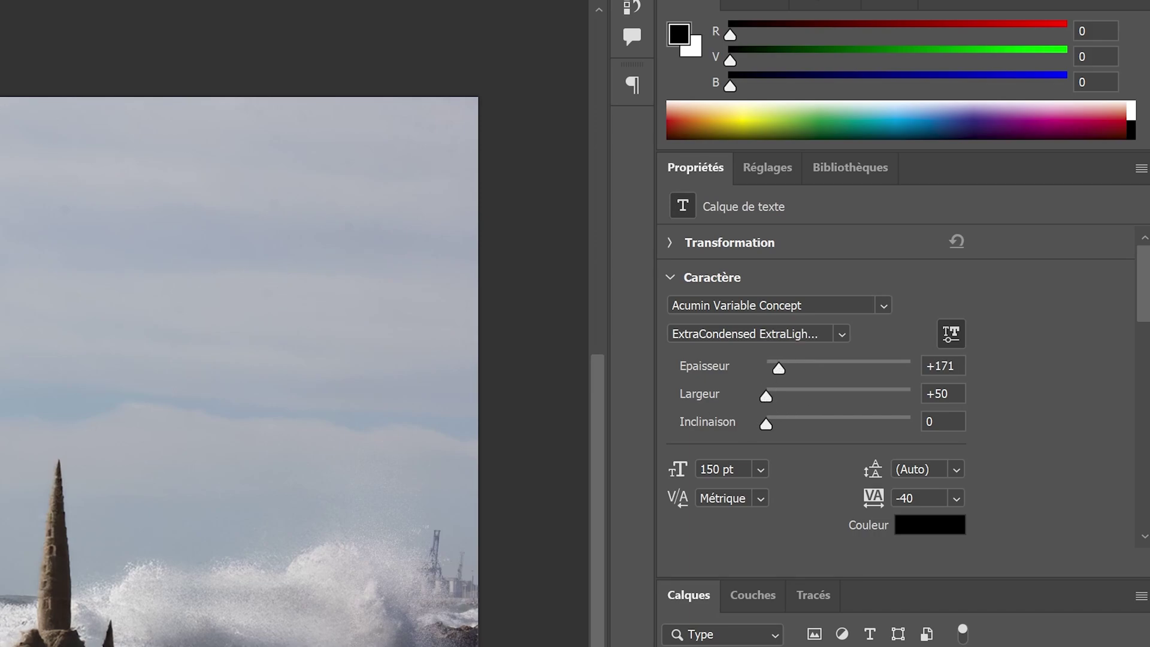
# Step: Browse the additional variable fonts available beyond the installed ones, from Abacaxi Latin VF through the Gelato Fresco Variable entries
pyautogui.click(97, 87)
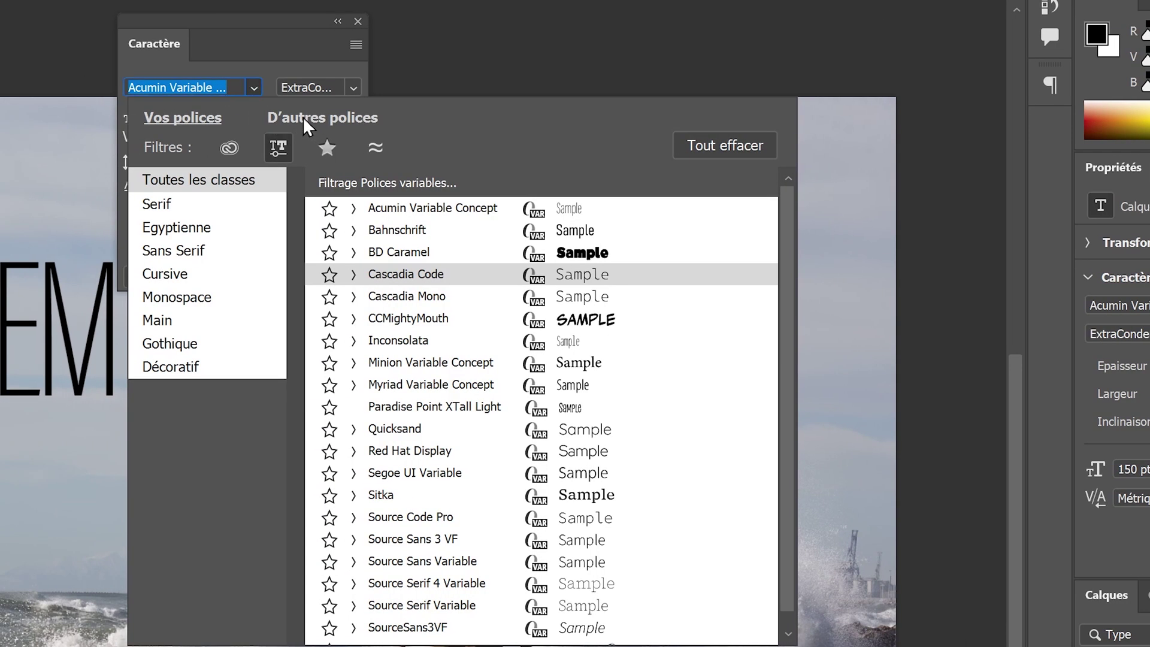
pyautogui.click(306, 120)
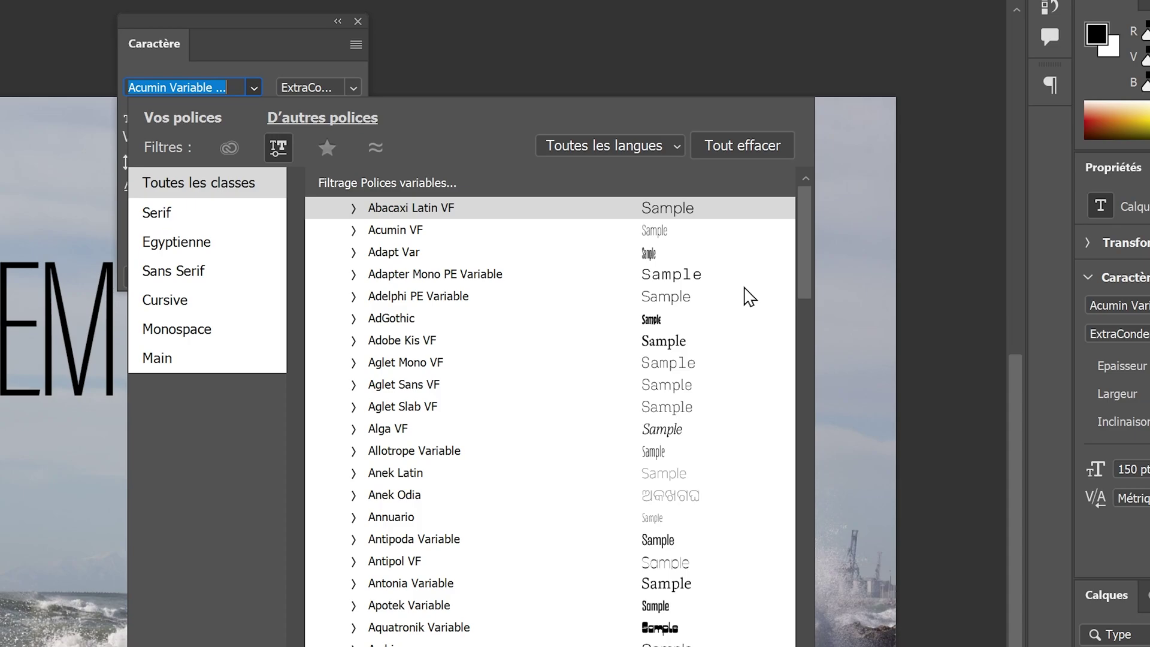
pyautogui.moveTo(809, 231); pyautogui.dragTo(807, 257)
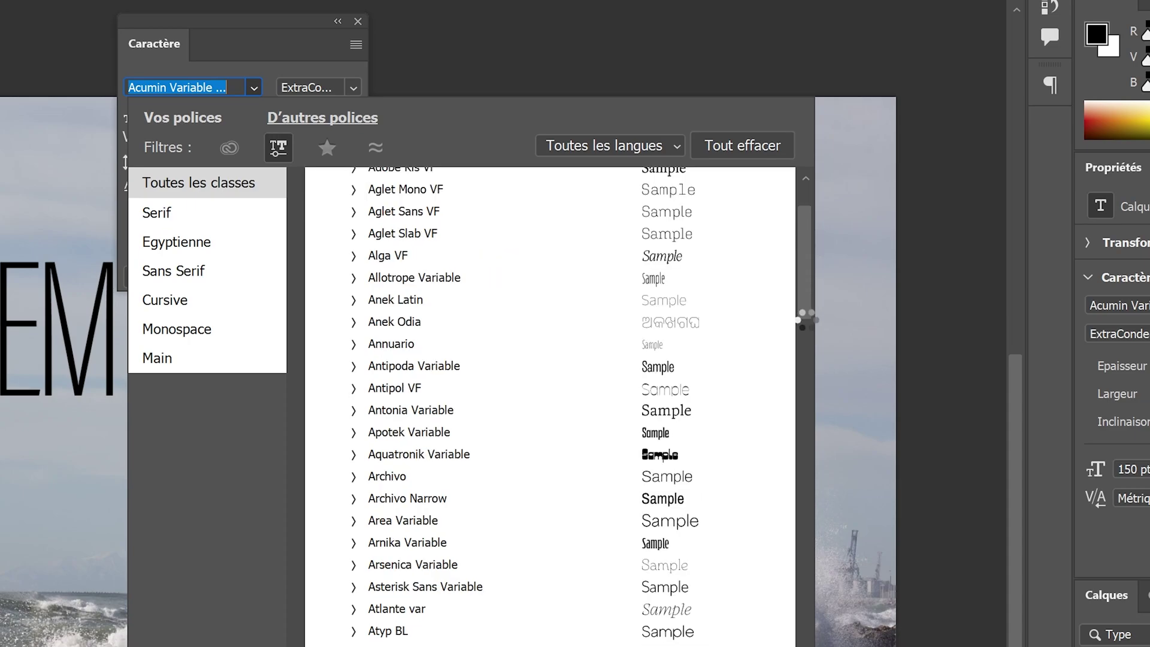
pyautogui.click(809, 357)
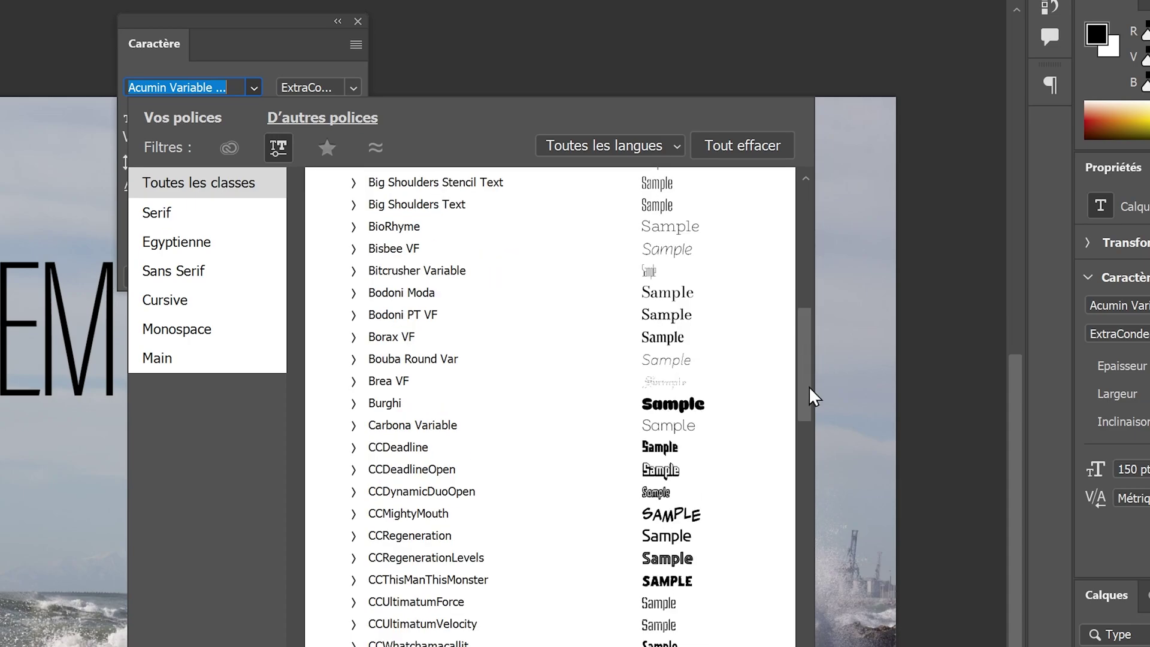
pyautogui.scroll(-5, 812, 396)
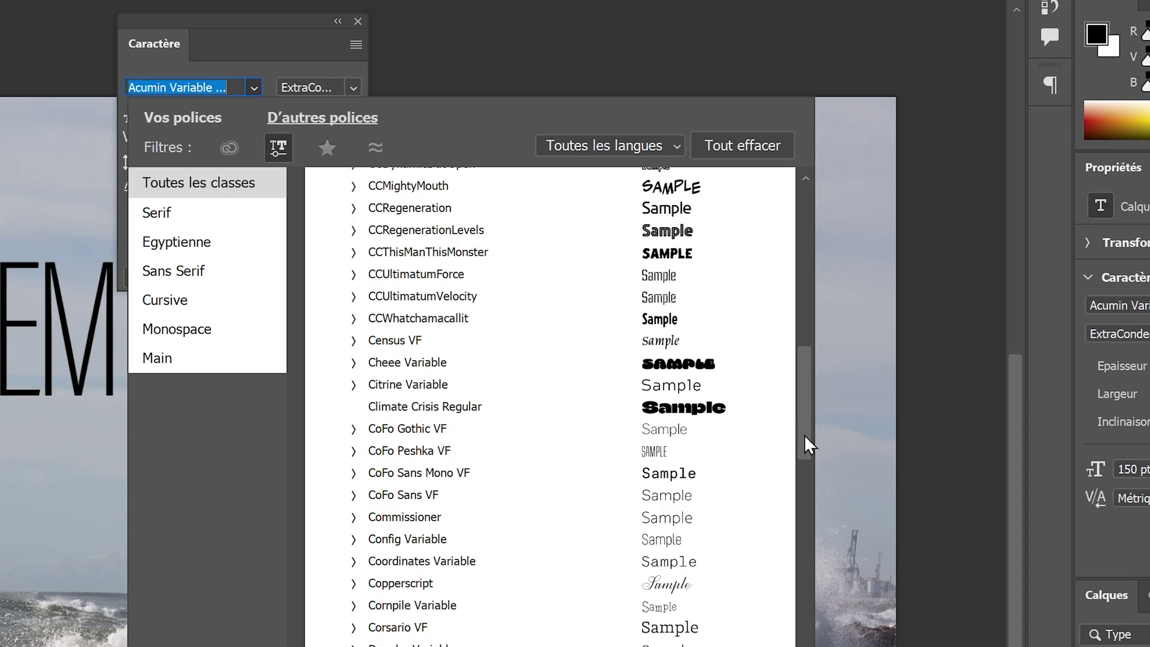
pyautogui.scroll(-6, 807, 455)
pyautogui.scroll(-5, 807, 469)
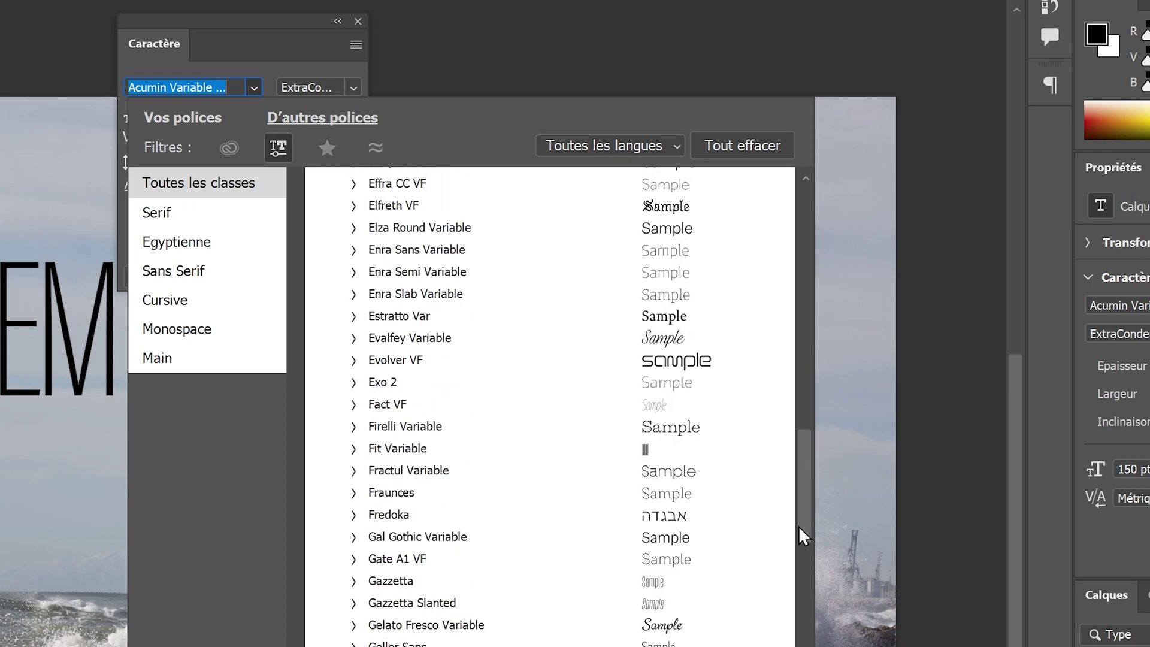
pyautogui.scroll(-5, 803, 535)
pyautogui.moveTo(805, 547); pyautogui.dragTo(805, 180)
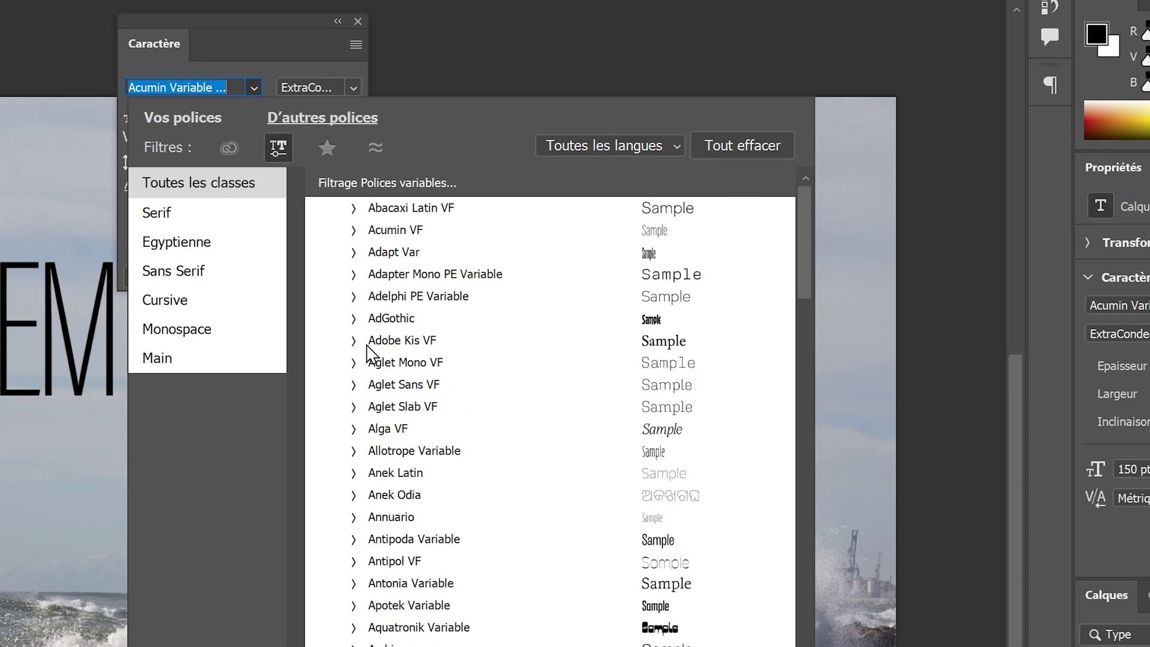
# Step: Preview the first additional variable fonts on the Lorem Ipsum text, starting with Abacaxi Latin VF
pyautogui.press('Down')
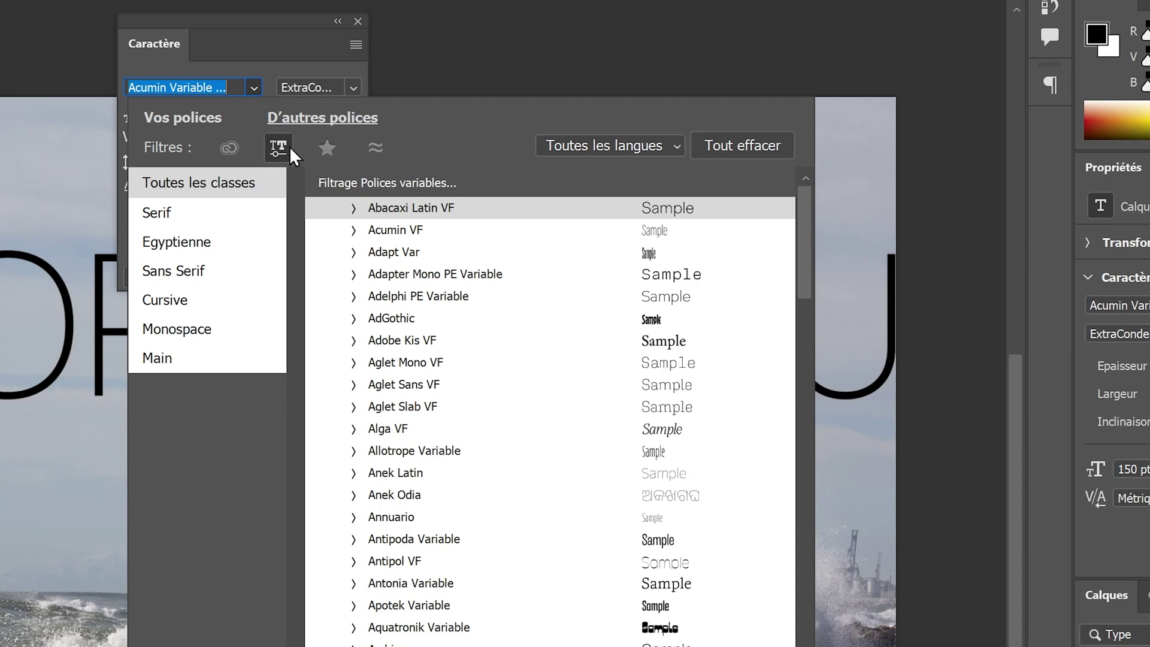
pyautogui.press('Down')
pyautogui.press('Down')
pyautogui.press('Down')
pyautogui.press('Down')
pyautogui.press('Down')
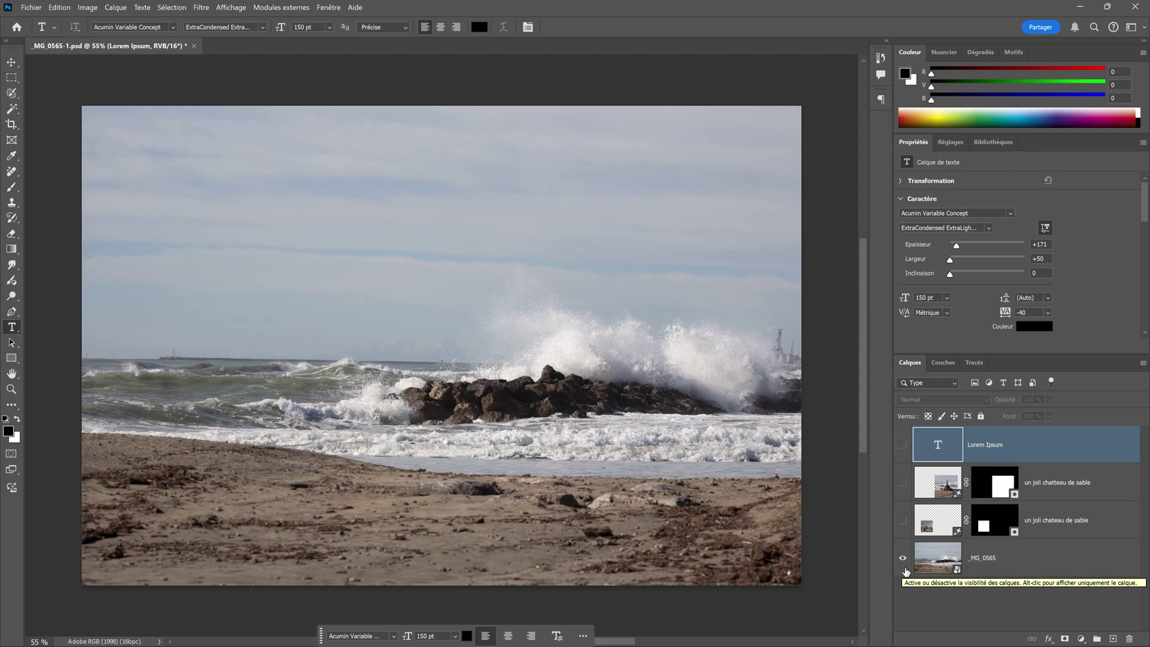
# Step: Open the _MG_0565 layer in the Camera Raw filter and show its color settings
pyautogui.click(907, 569)
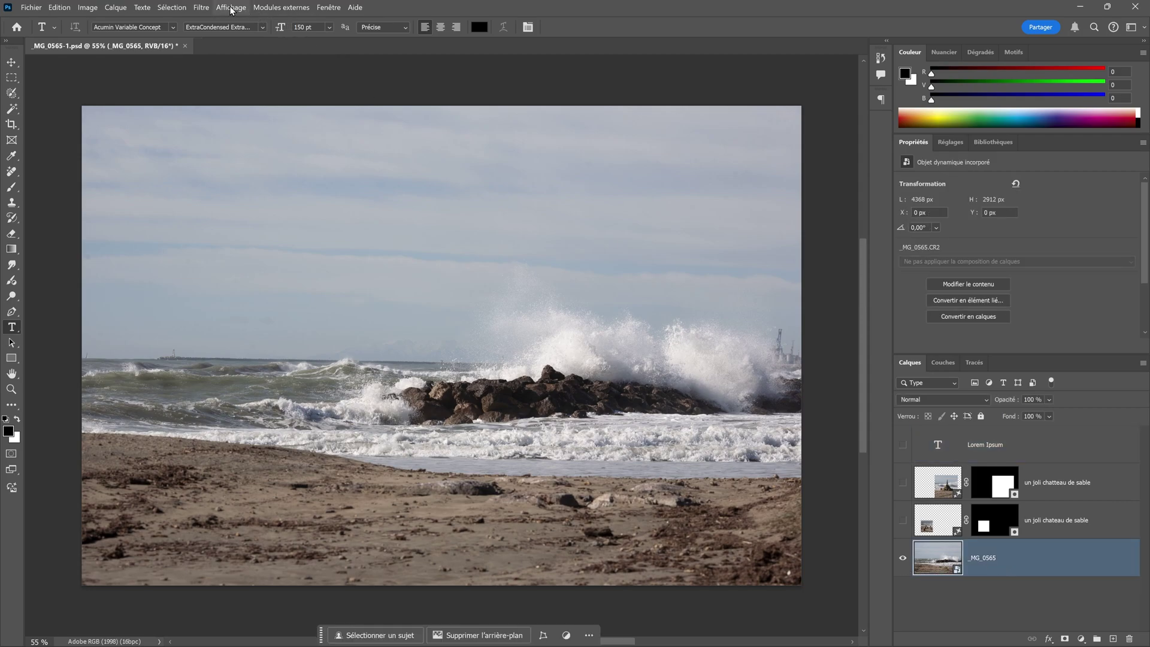
pyautogui.click(203, 7)
pyautogui.click(219, 89)
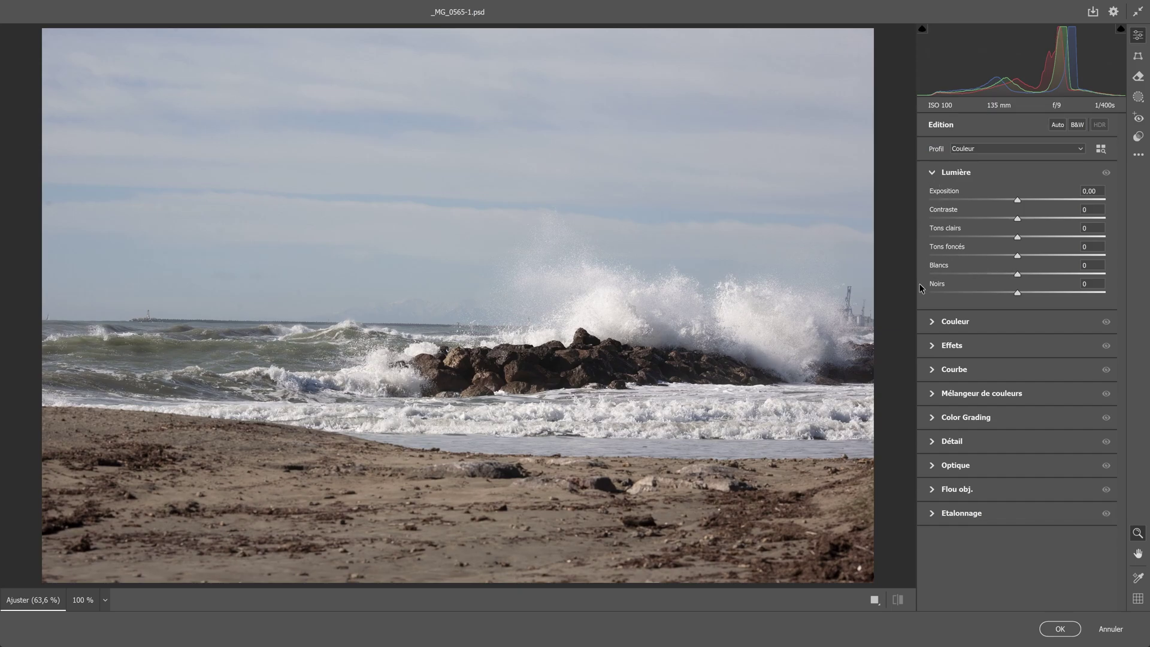
pyautogui.click(933, 323)
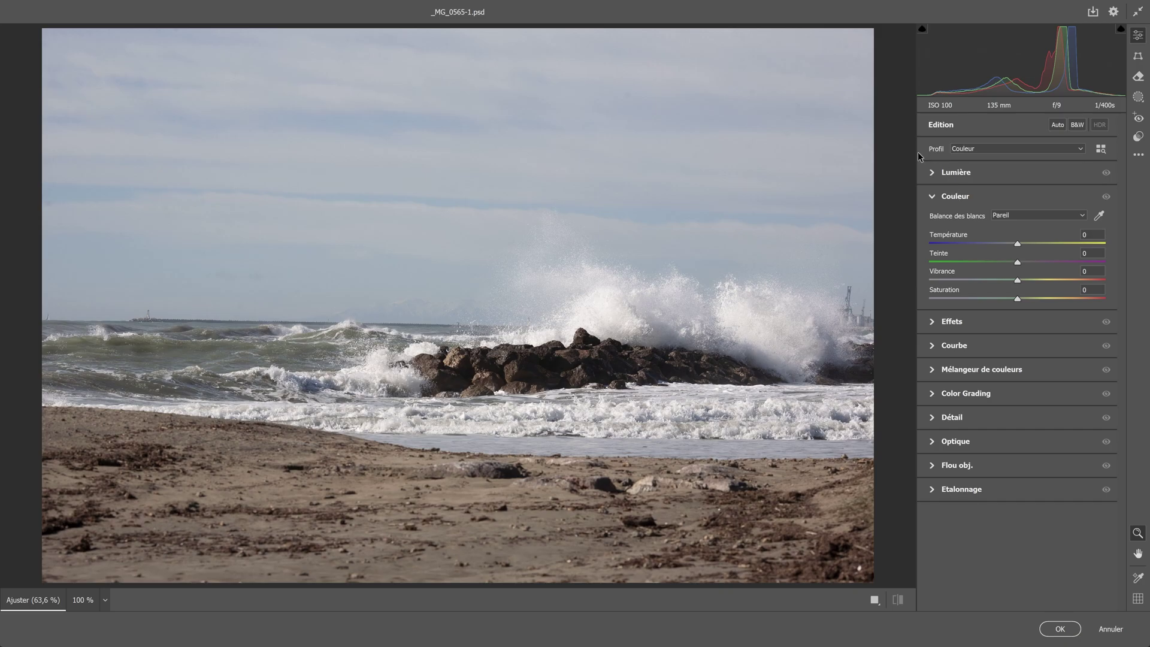